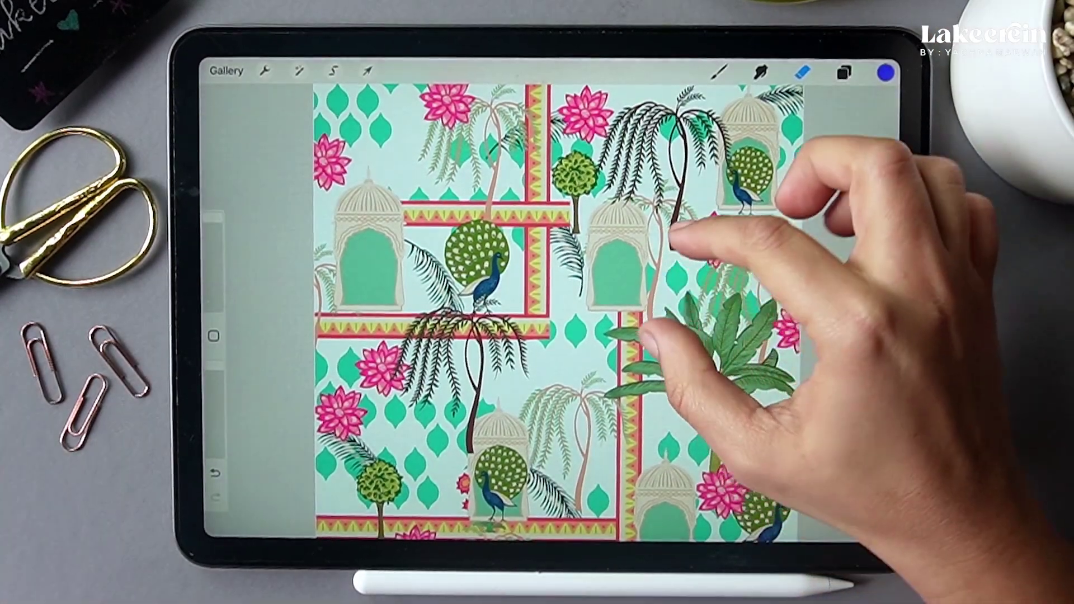
- Scroll up and down through the Procreate layer stack to review the pattern layers
scroll(638, 223, up, 5)
scroll(727, 308, down, 5)
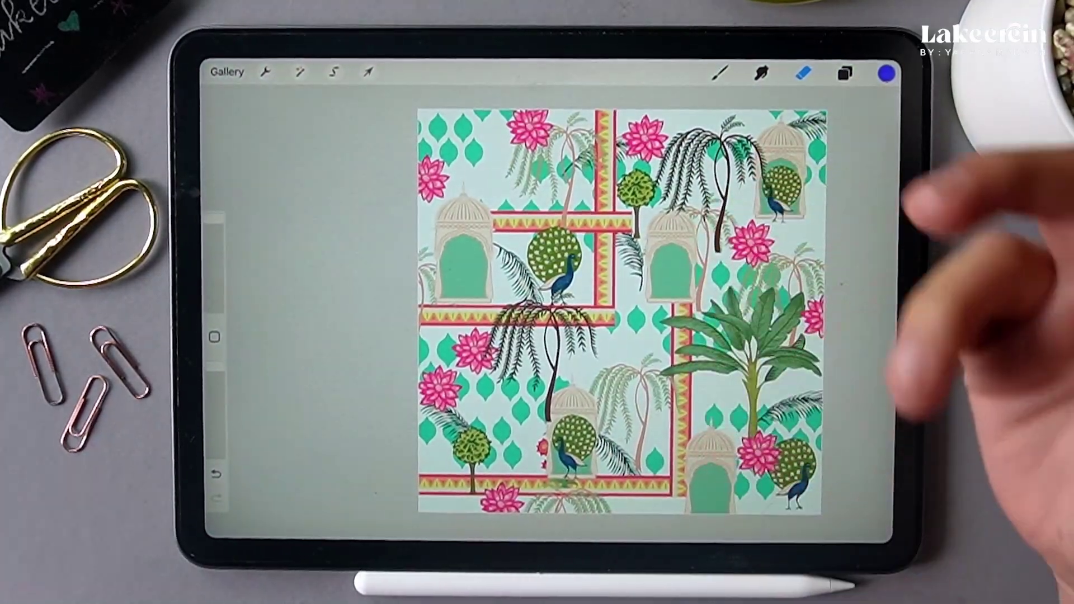
scroll(727, 308, up, 3)
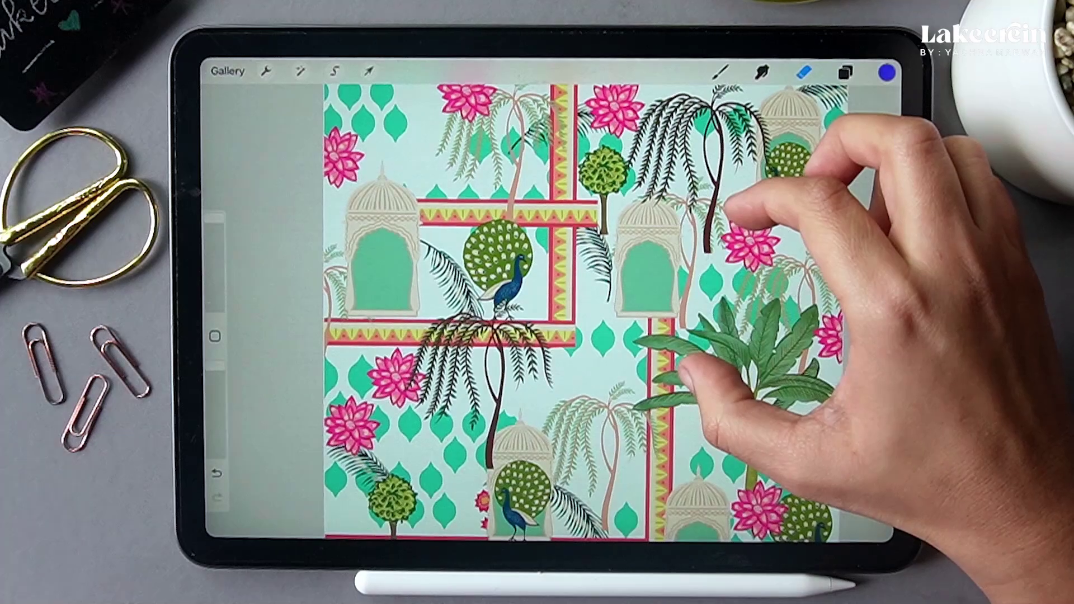
scroll(728, 308, up, 2)
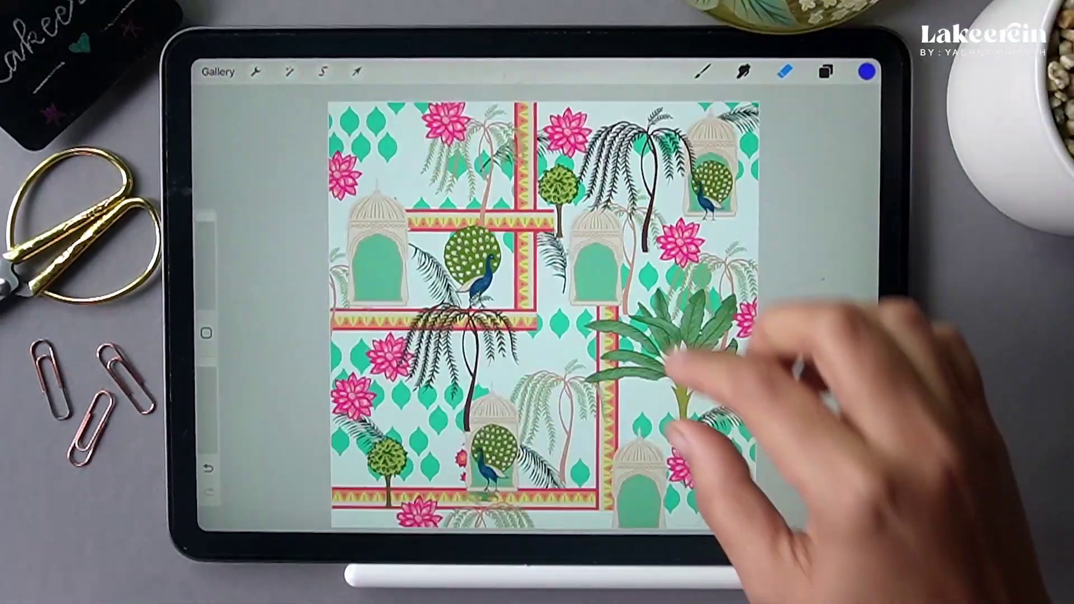
scroll(699, 280, up, 4)
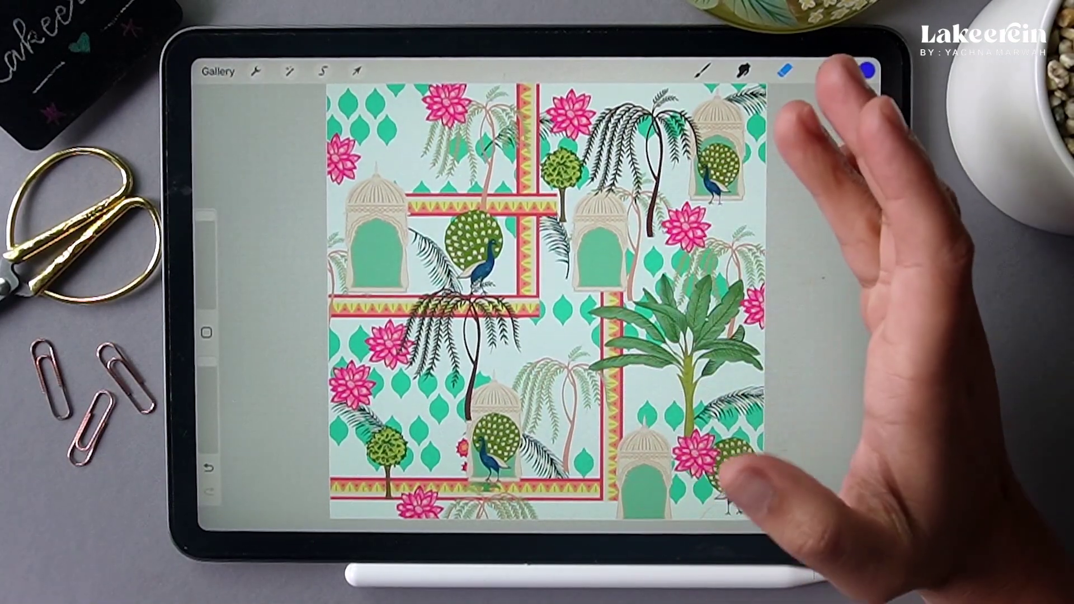
scroll(700, 324, up, 5)
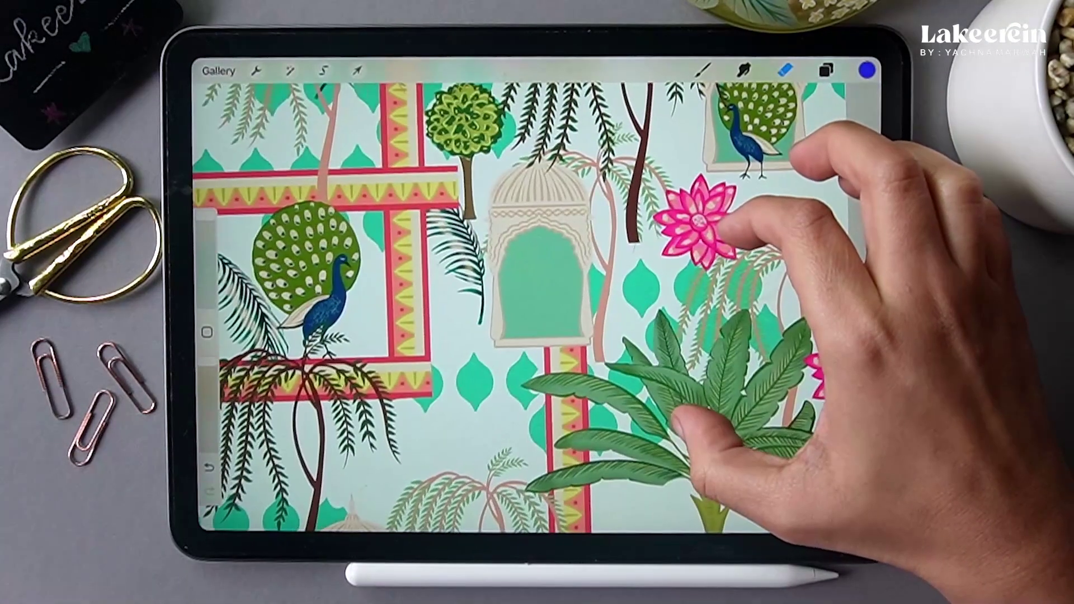
scroll(699, 252, down, 3)
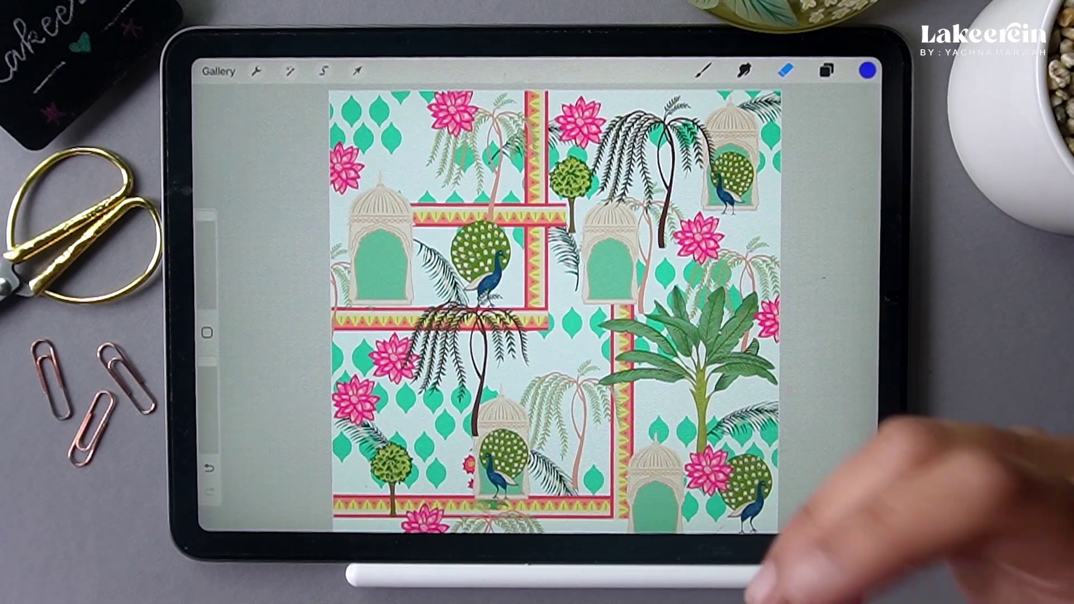
scroll(694, 252, up, 3)
scroll(694, 252, up, 2)
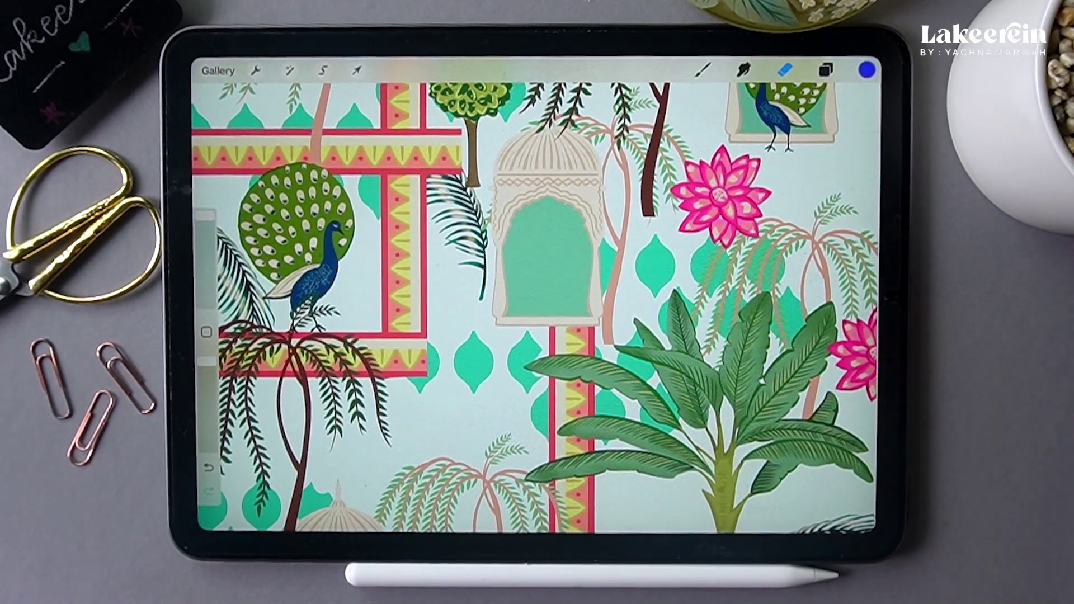
scroll(699, 269, down, 4)
scroll(694, 263, up, 1)
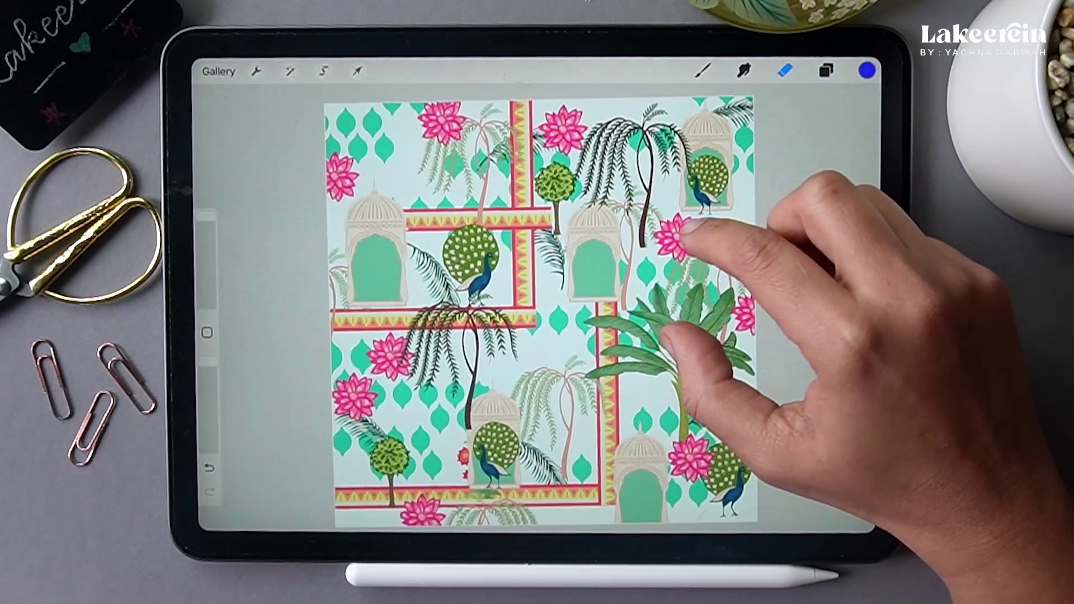
scroll(699, 252, up, 3)
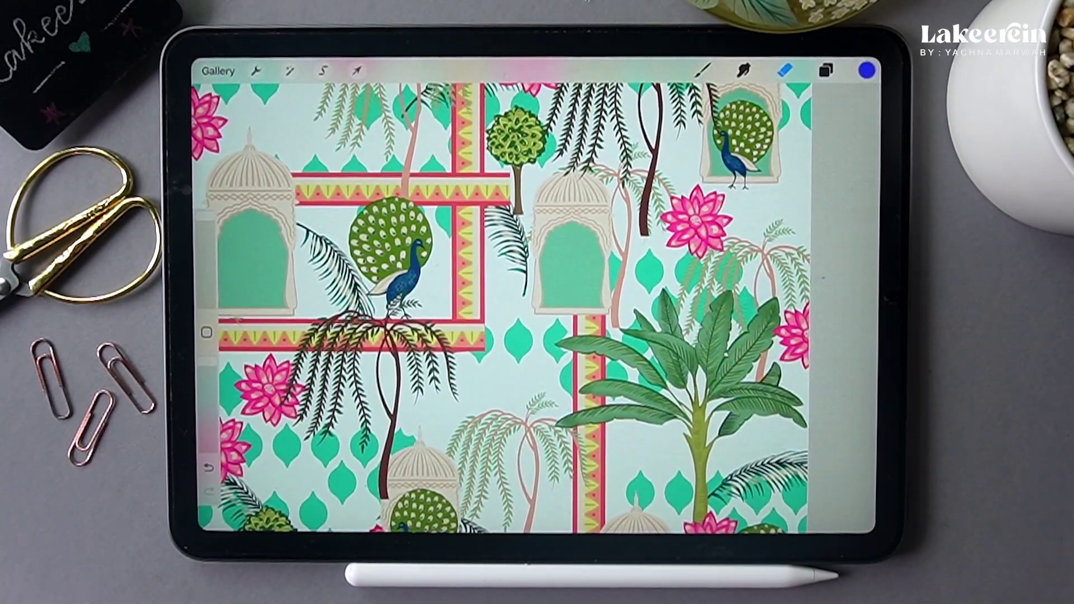
scroll(447, 235, up, 3)
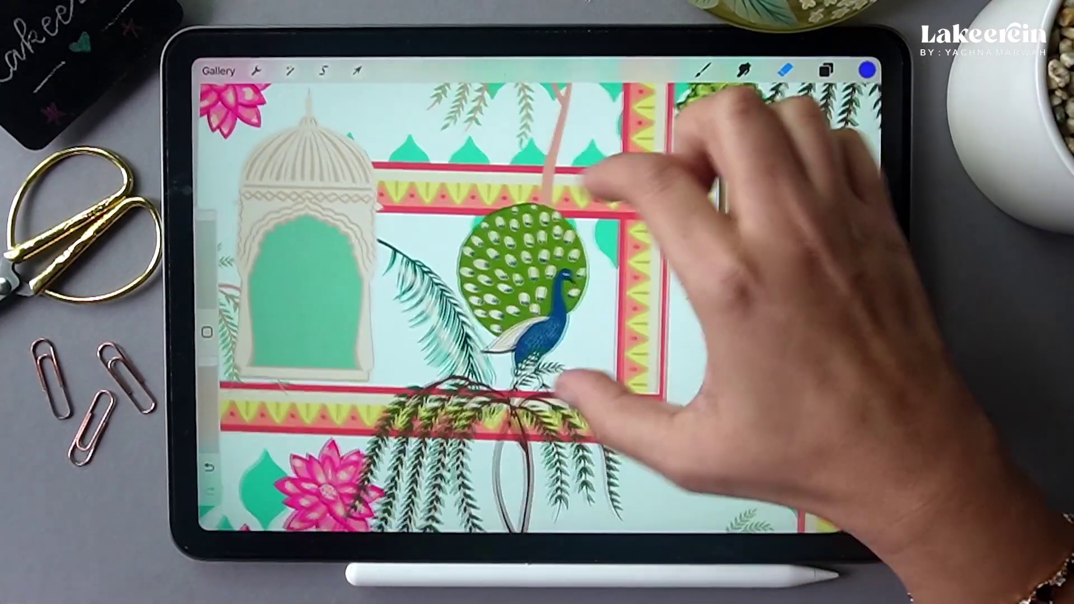
scroll(599, 224, down, 5)
scroll(551, 219, up, 4)
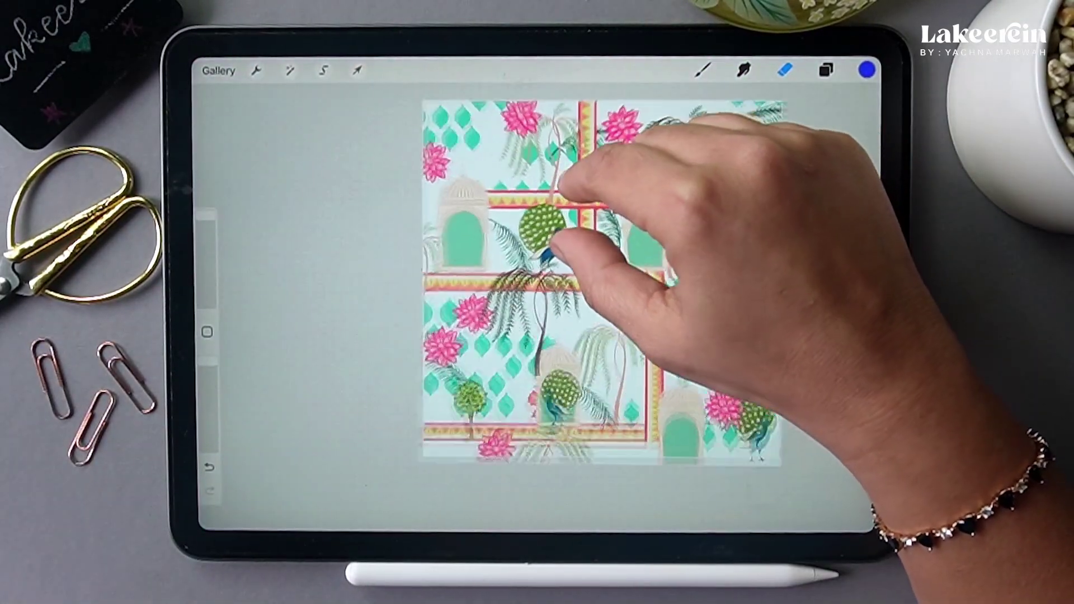
scroll(507, 224, up, 2)
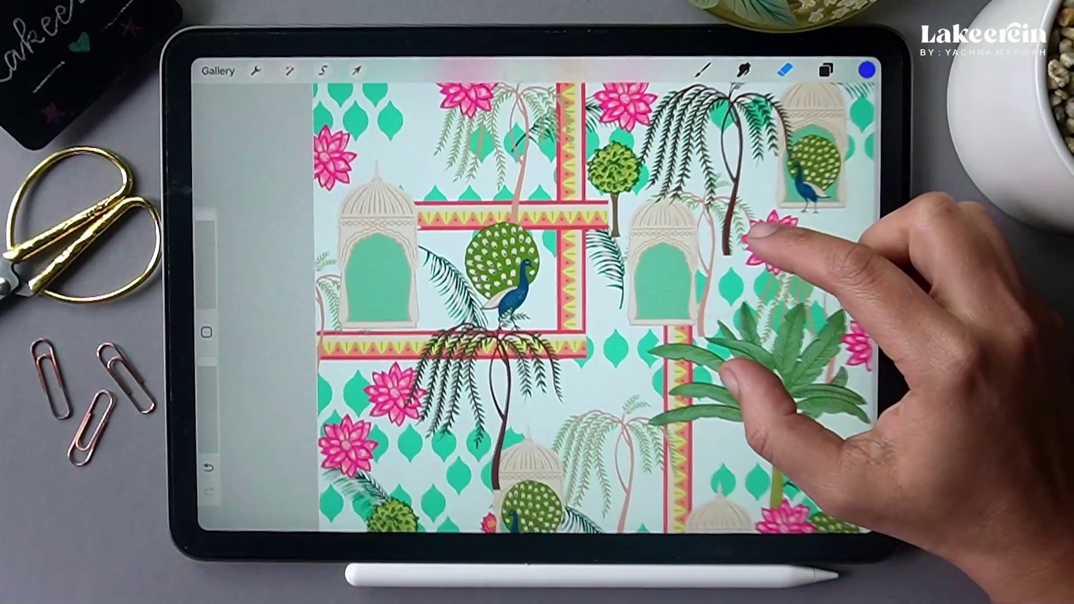
scroll(745, 303, down, 2)
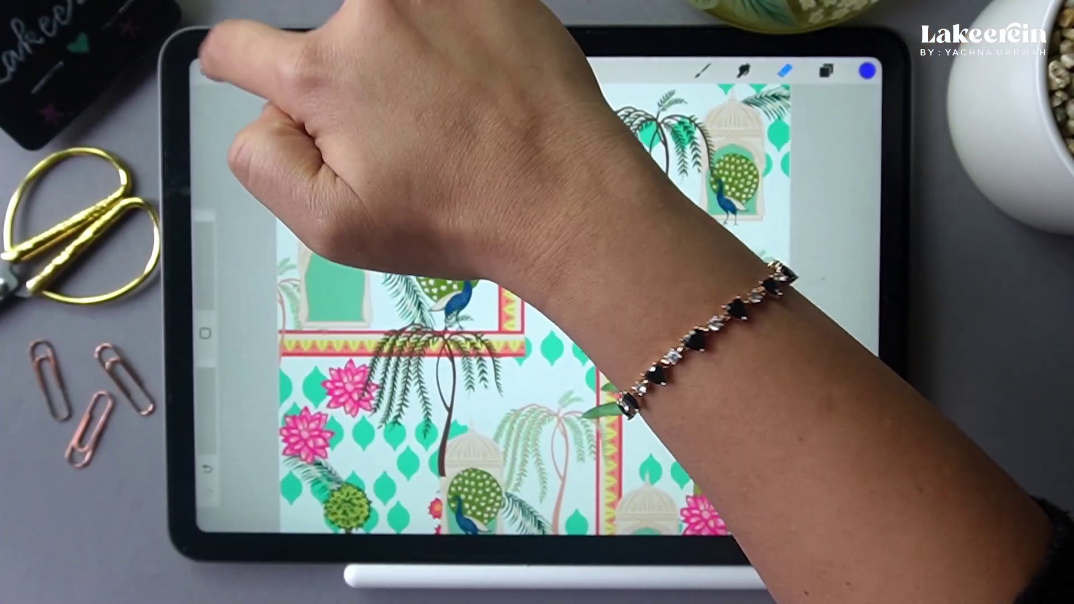
- Check the canvas size and resolution in Canvas Information under Actions
click(253, 72)
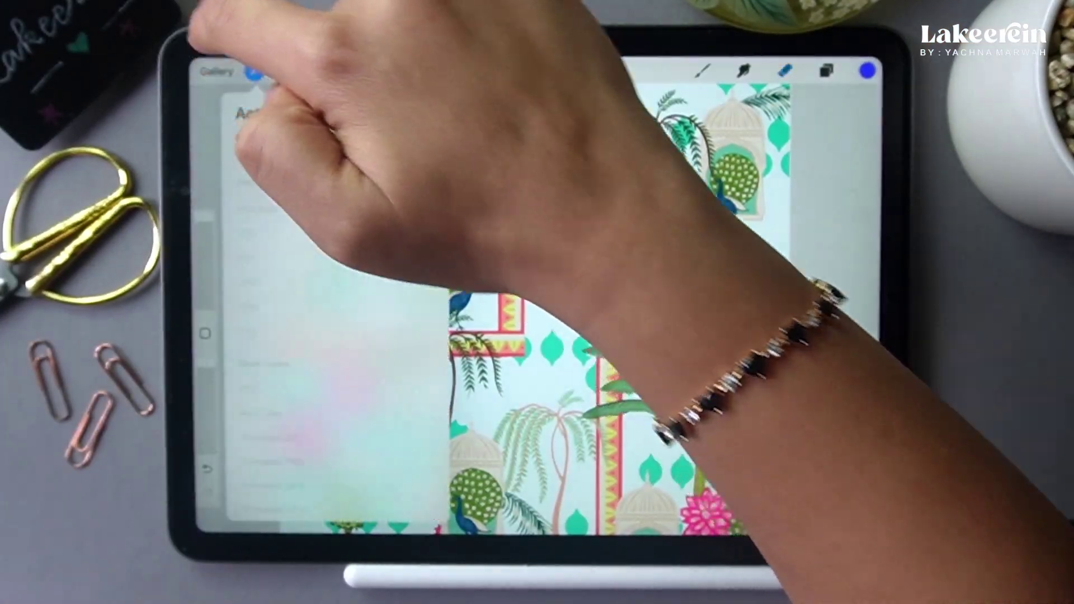
click(281, 141)
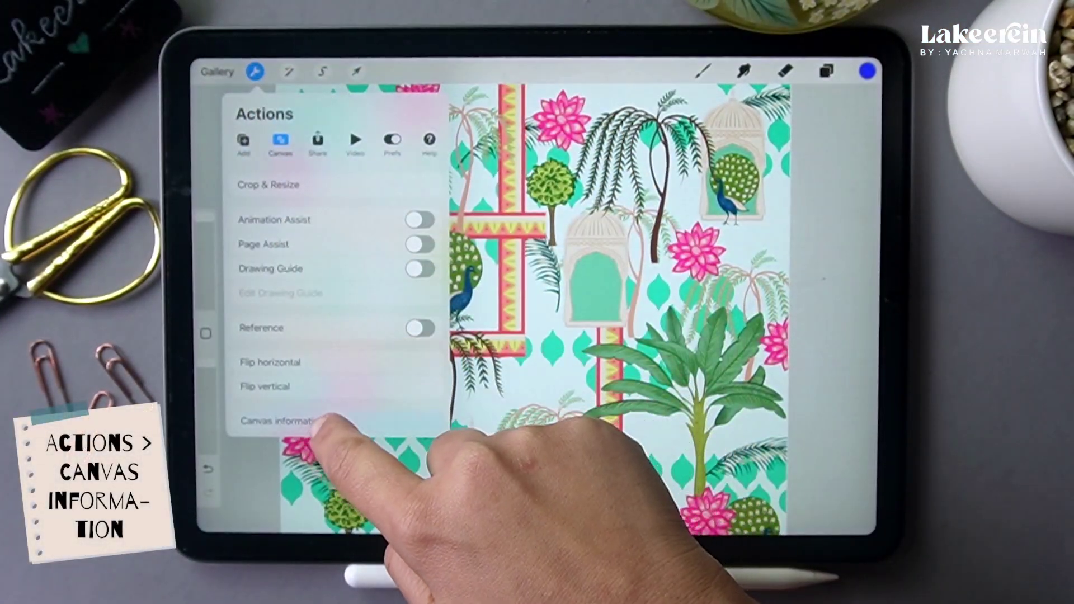
click(314, 420)
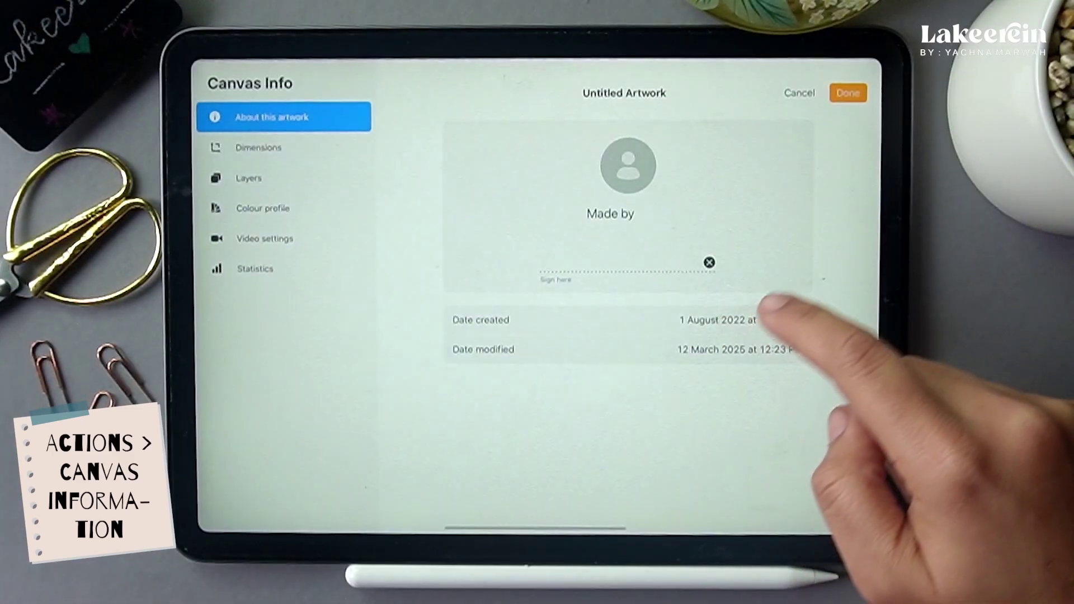
click(249, 146)
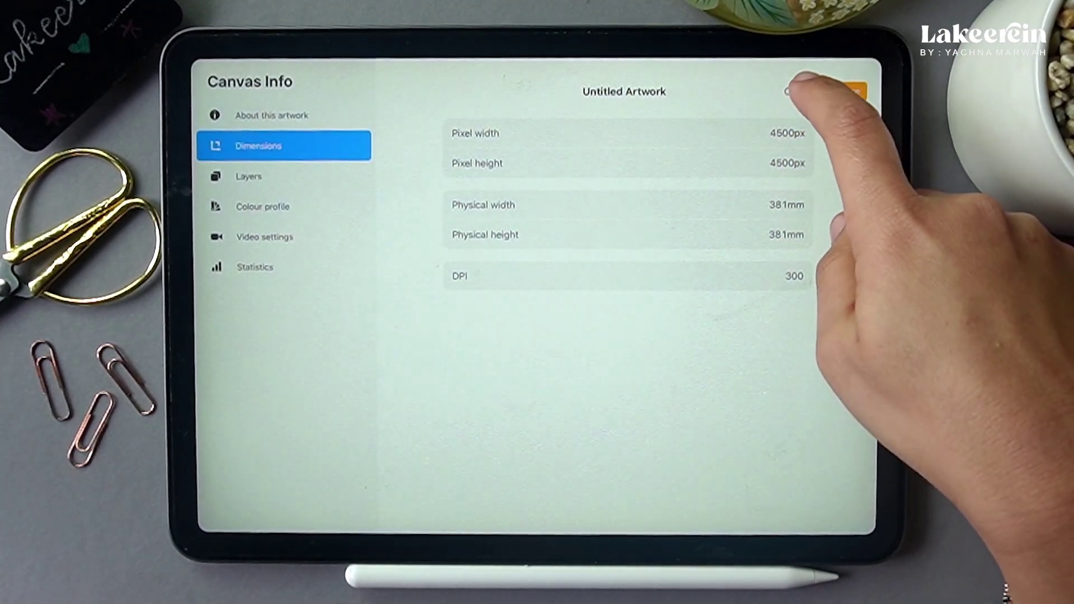
click(800, 81)
- Zoom in on the dome and palms and make the palm tree on Layer 28 visible
click(694, 207)
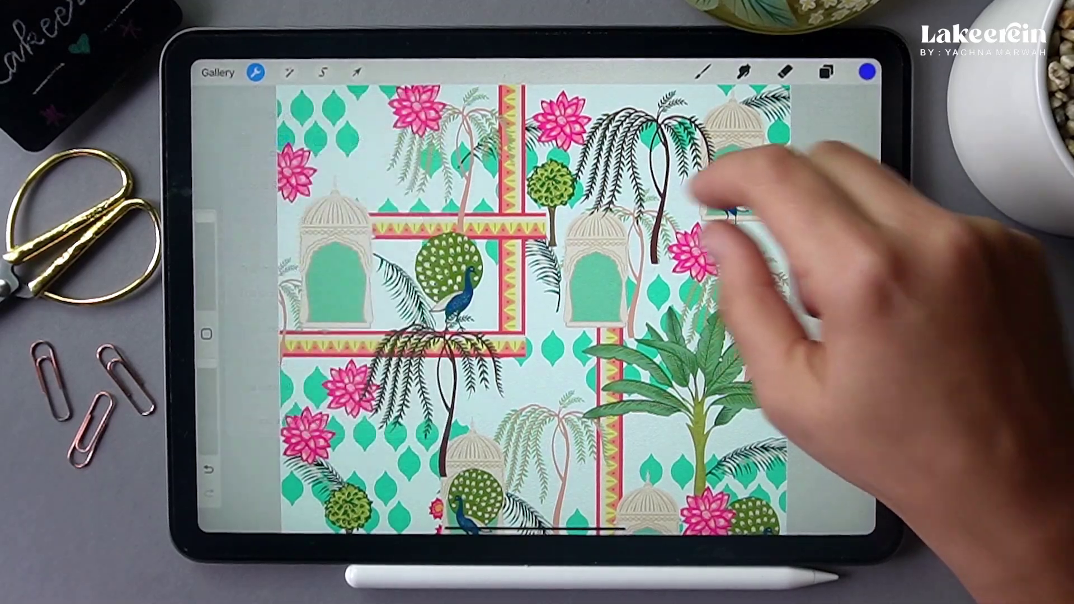
mouse_move(659, 276)
mouse_down()
mouse_move(647, 311)
mouse_move(671, 336)
mouse_move(696, 302)
mouse_move(649, 307)
mouse_up()
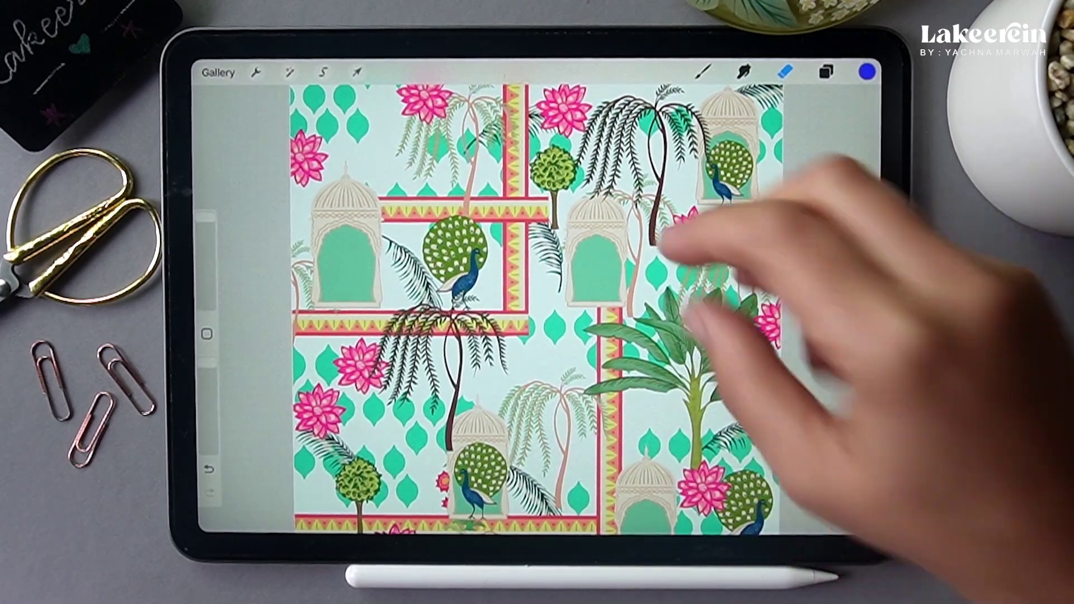
drag(661, 241, 649, 168)
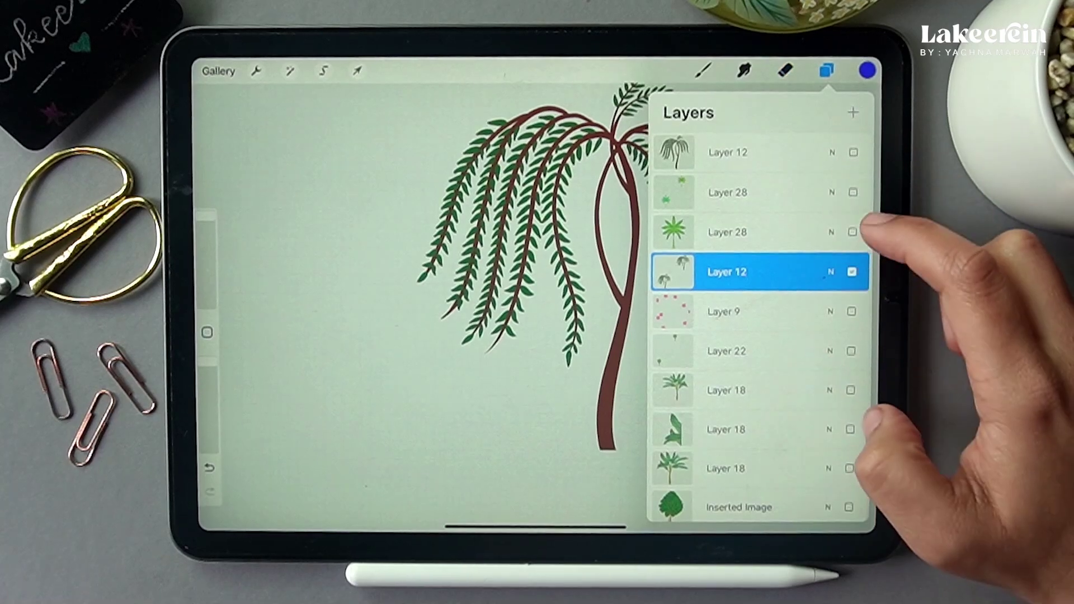
click(852, 232)
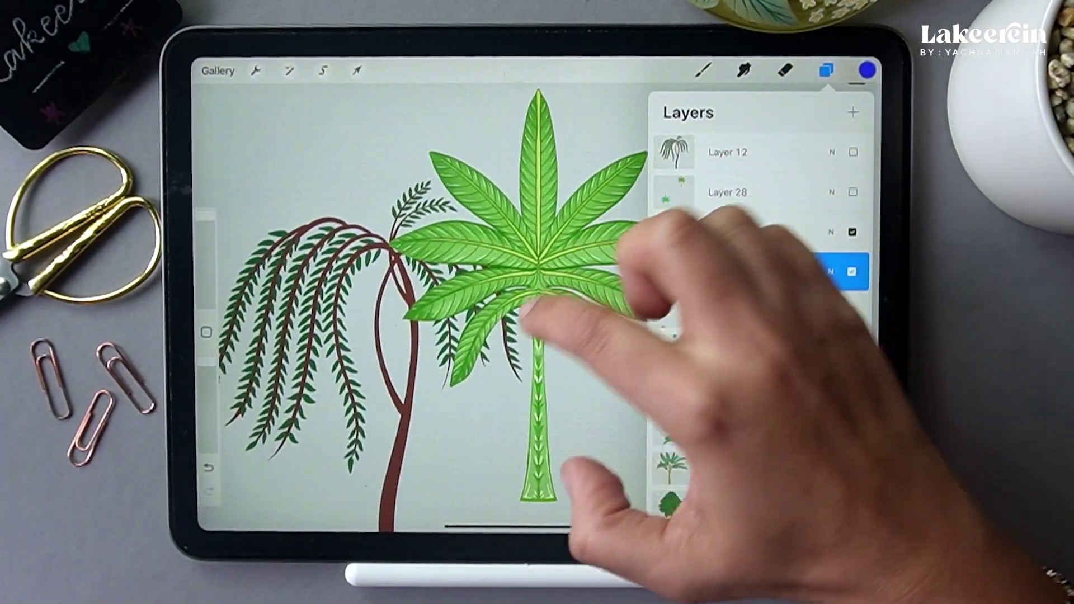
click(492, 396)
scroll(559, 280, up, 3)
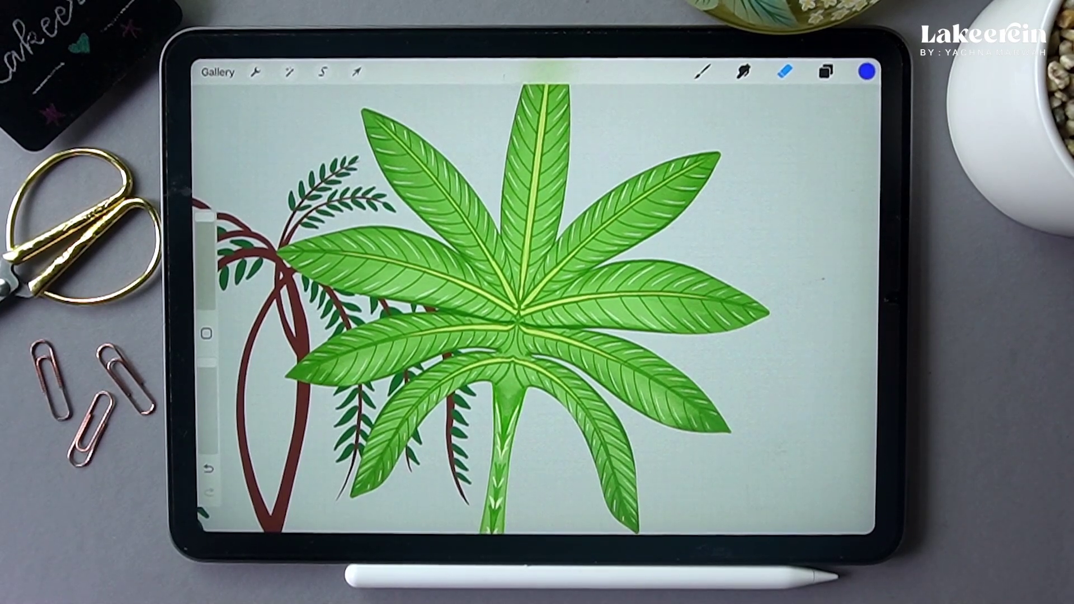
scroll(560, 313, down, 5)
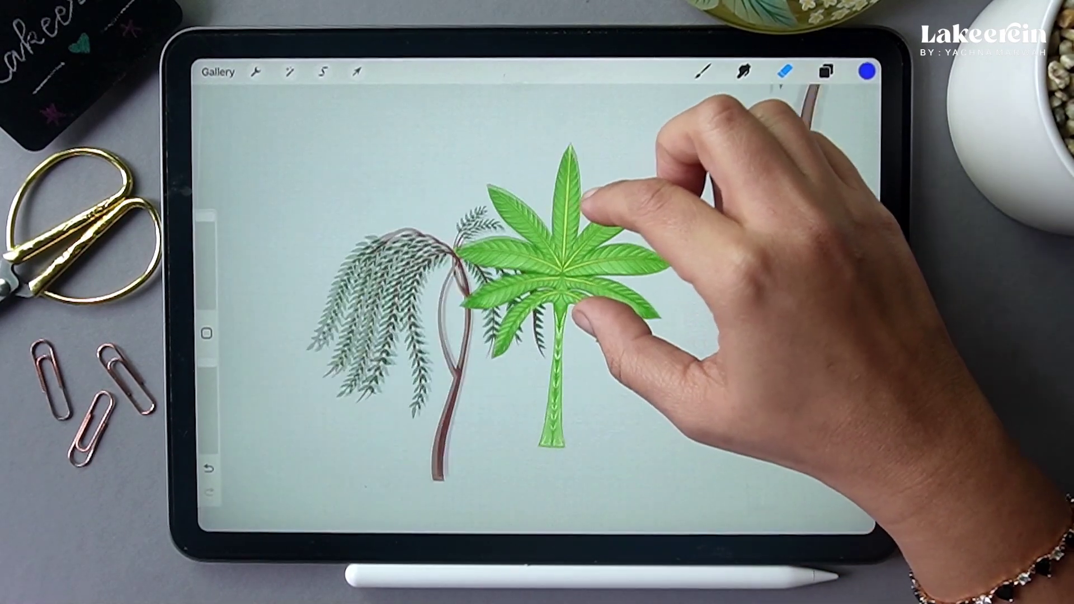
scroll(666, 291, down, 2)
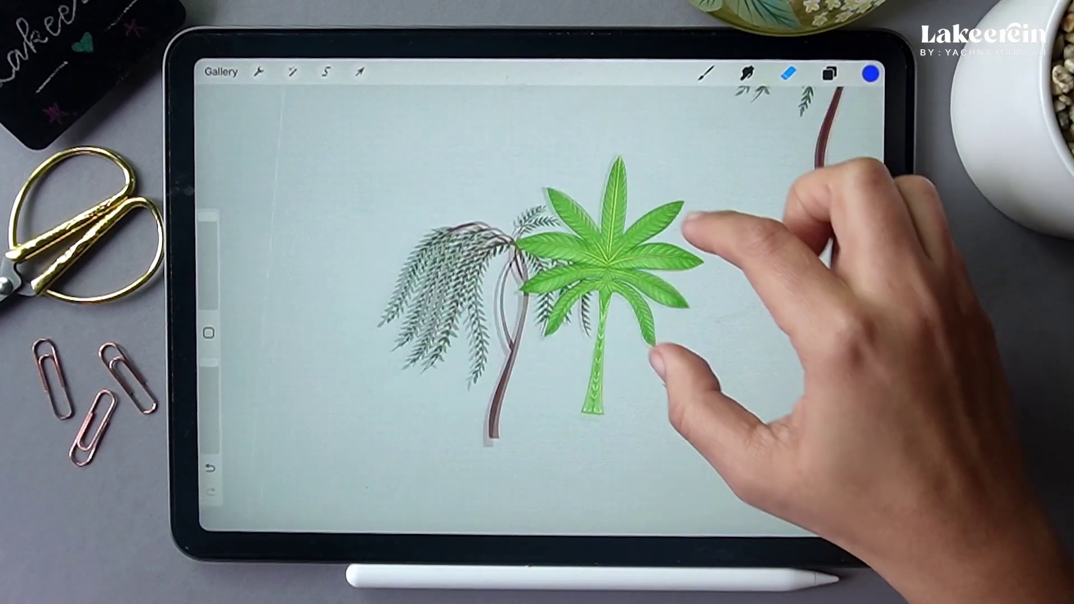
- Tick the Inserted Image layer in the Layers panel to show the leafy tree
click(830, 74)
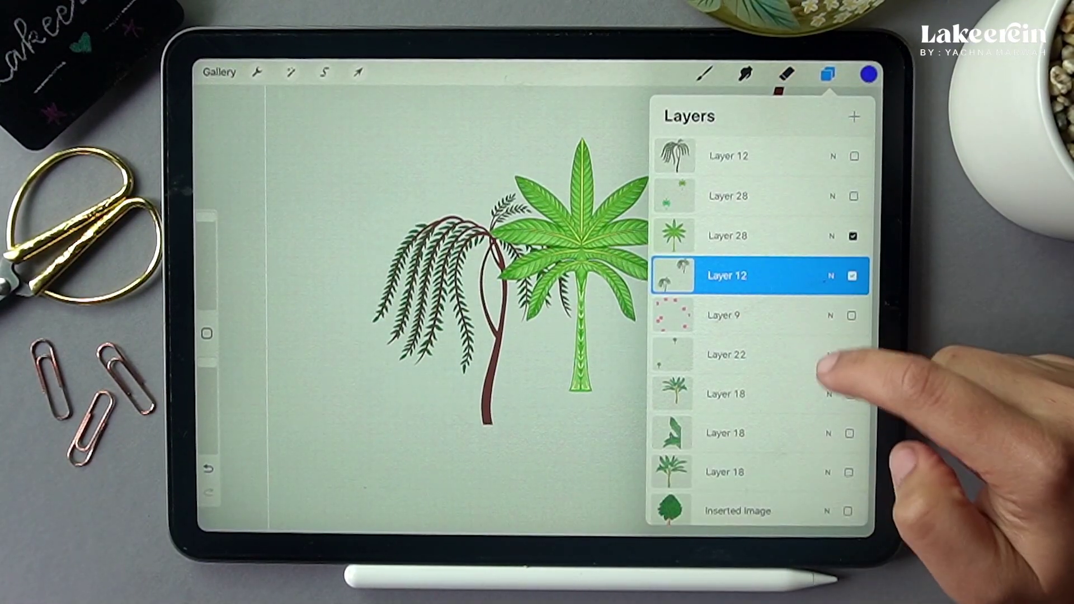
click(849, 458)
scroll(492, 235, down, 2)
scroll(800, 313, down, 2)
scroll(794, 307, down, 8)
scroll(800, 386, up, 8)
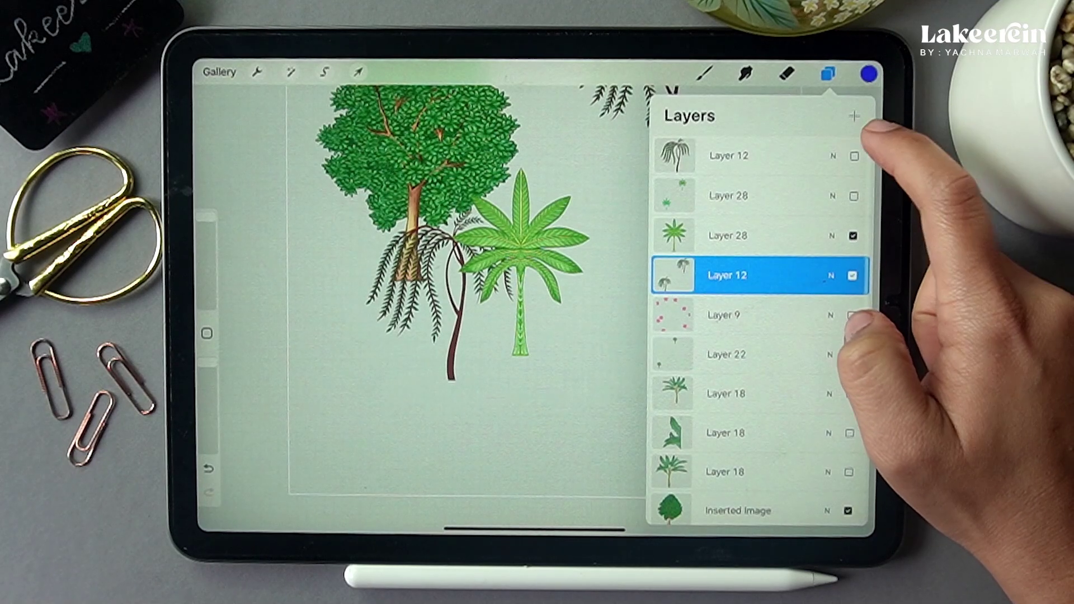
- Select top willow Layer 12 and keep the palm leaves layer hidden
click(845, 155)
scroll(532, 291, up, 3)
scroll(503, 291, up, 3)
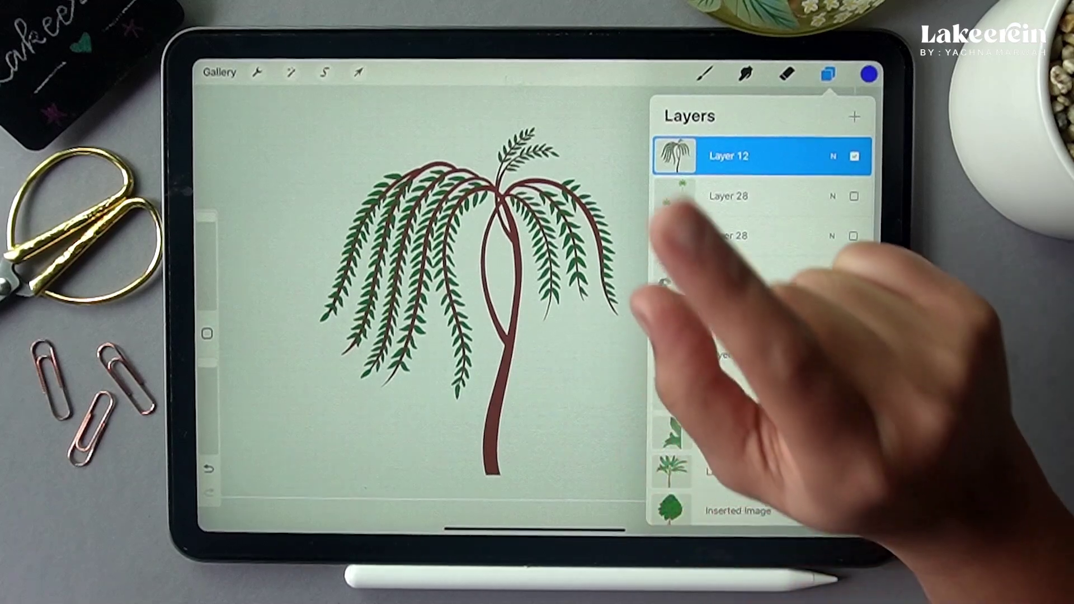
scroll(526, 335, up, 1)
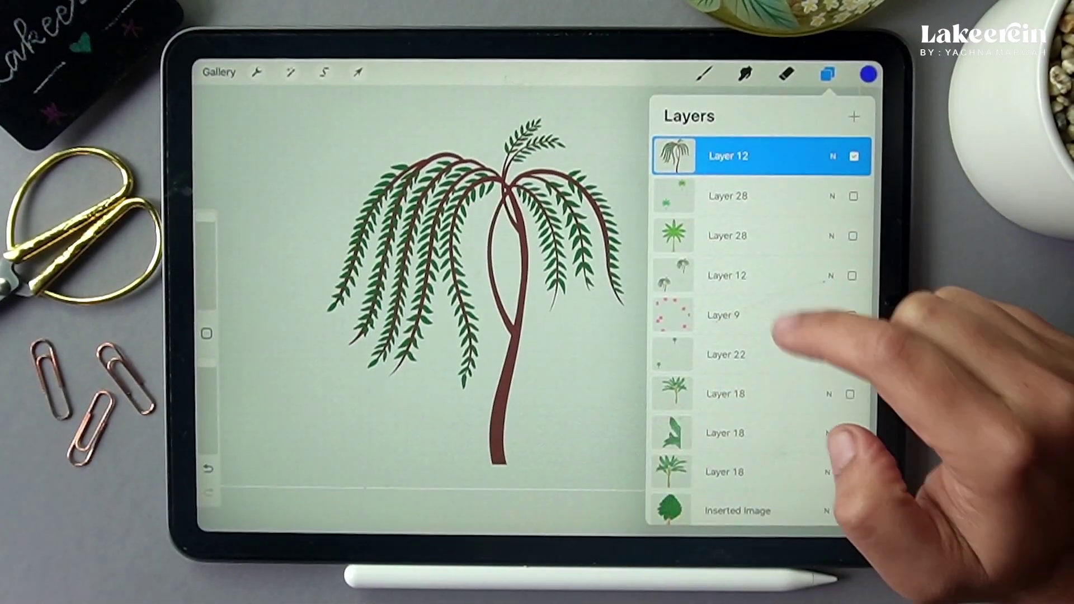
click(853, 196)
click(853, 196)
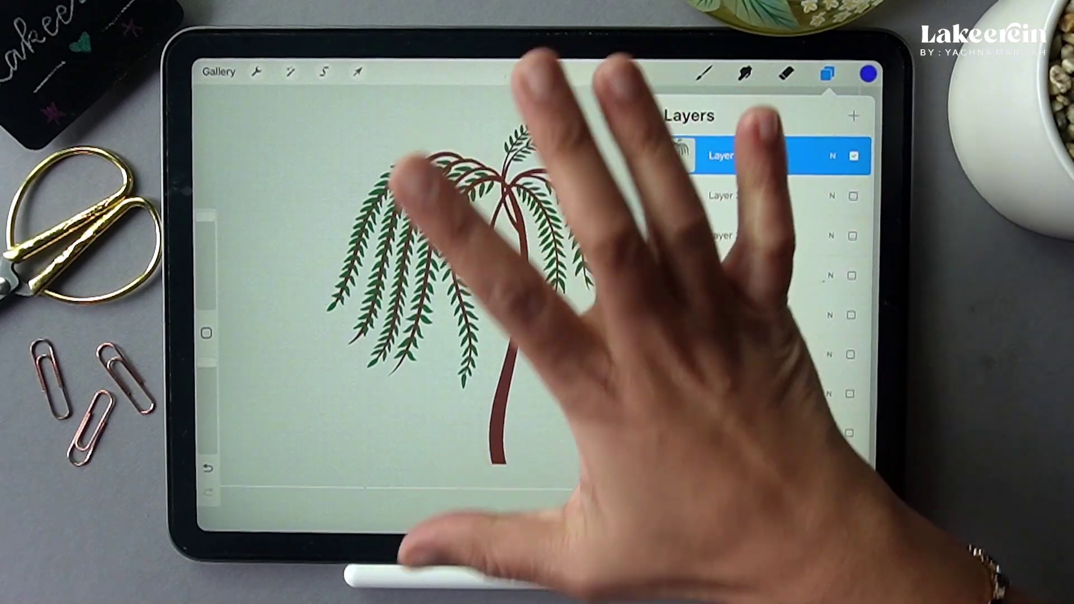
scroll(492, 314, down, 5)
scroll(482, 302, up, 1)
scroll(487, 296, up, 3)
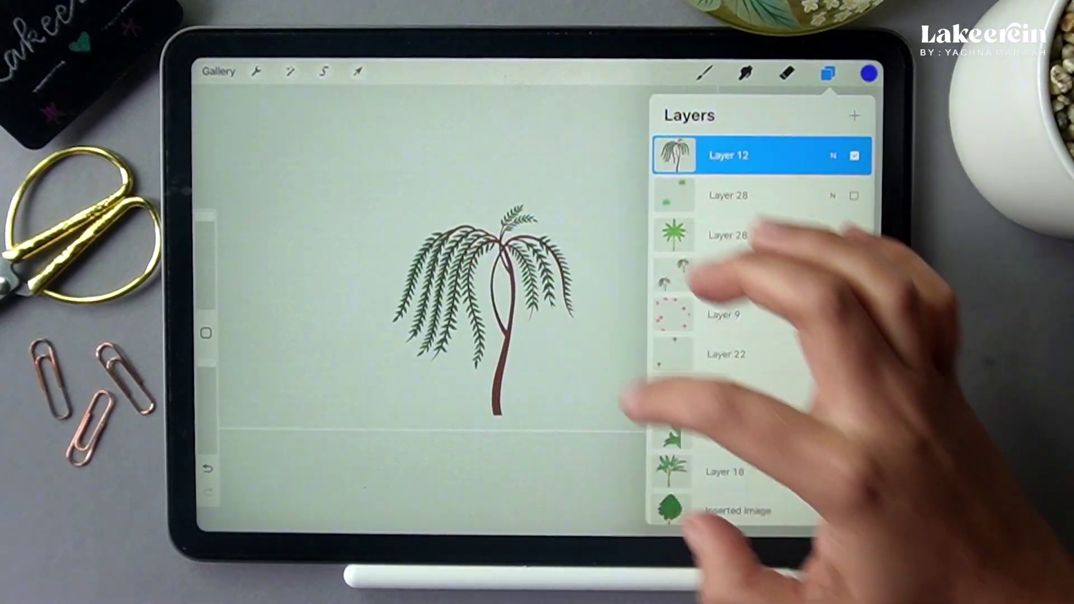
scroll(761, 314, down, 5)
- Hide the black Background colour and the mint Layer 2 backdrop, leaving the willow on transparency
click(849, 512)
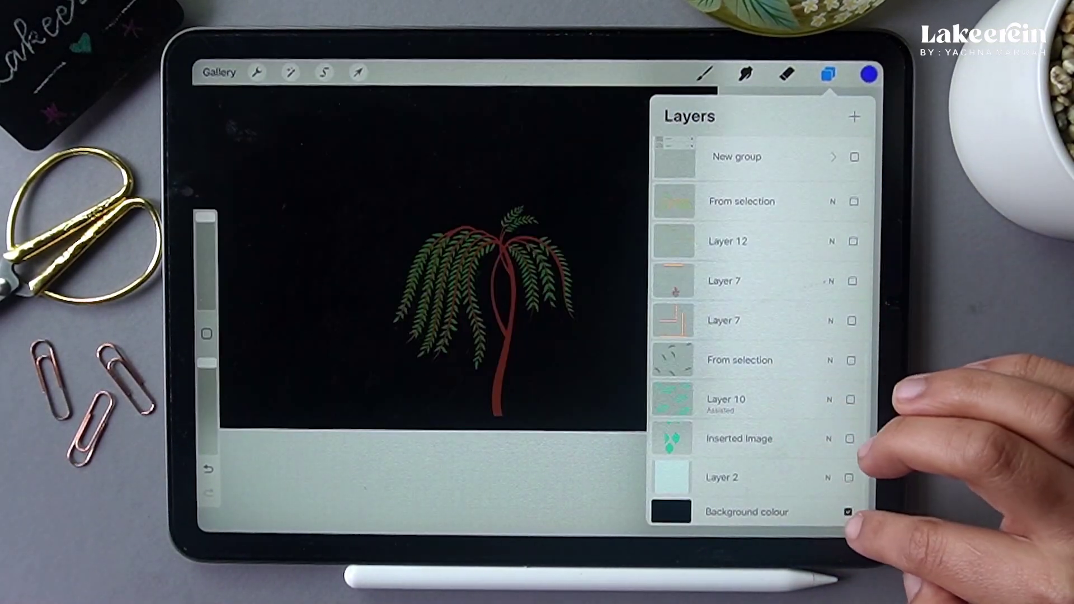
click(848, 512)
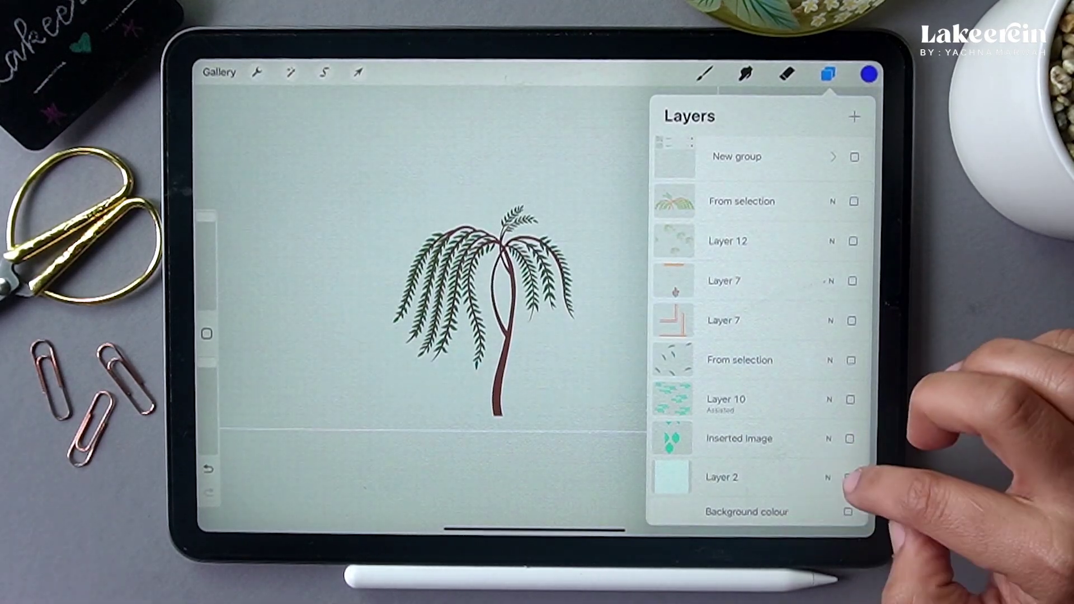
click(849, 478)
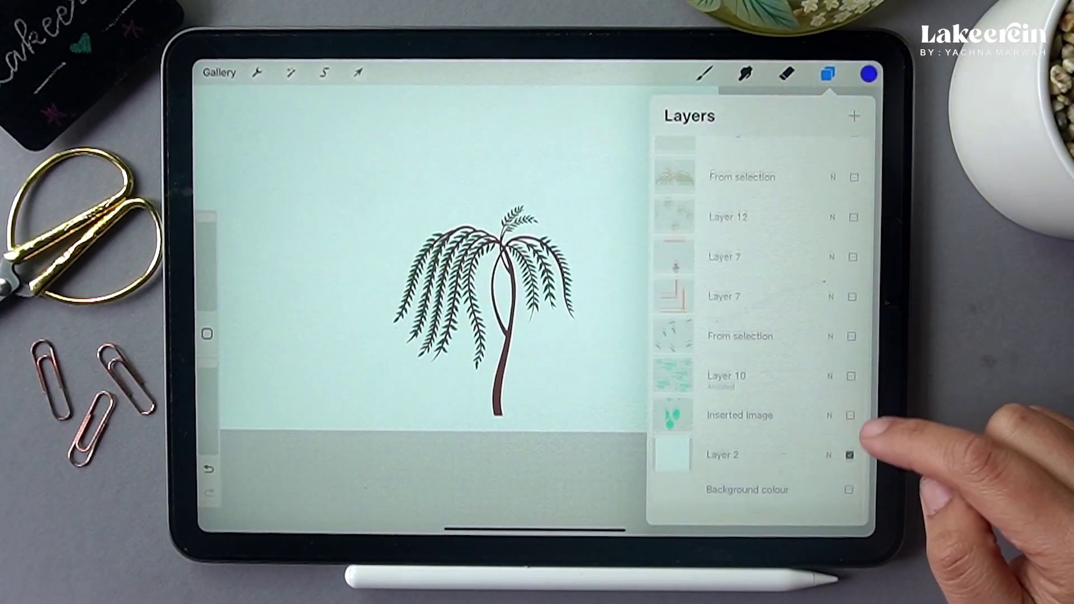
click(849, 458)
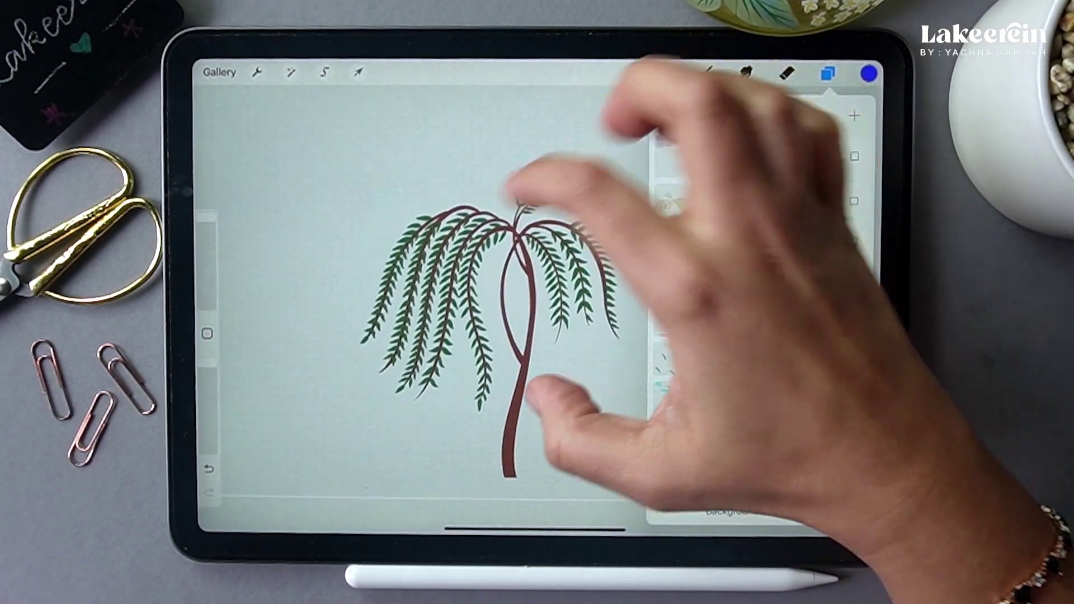
- Open and close Actions without changes, then refit the willow on screen
click(257, 72)
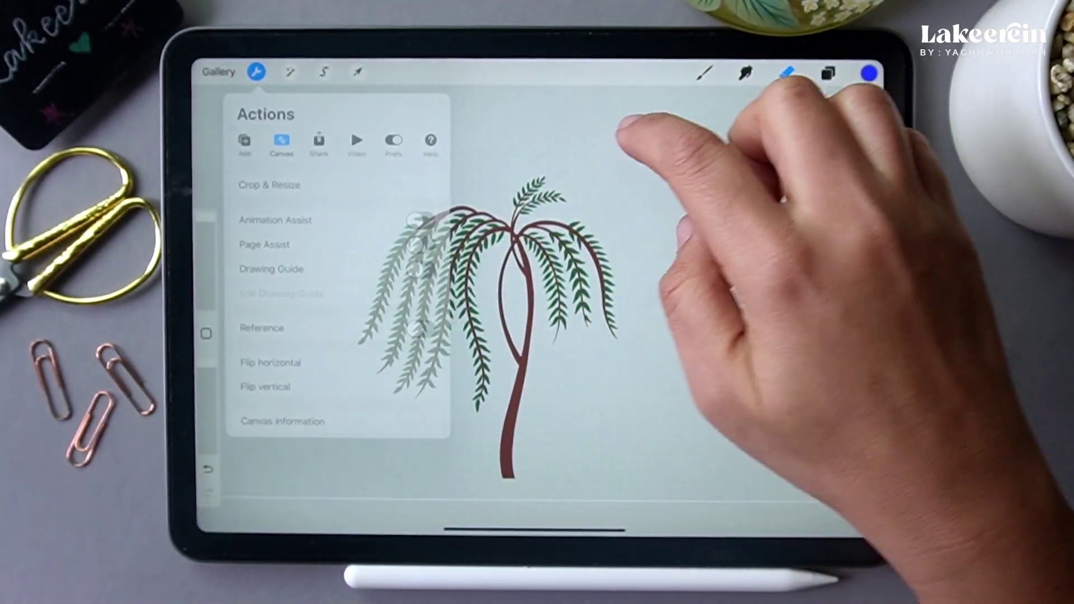
click(643, 341)
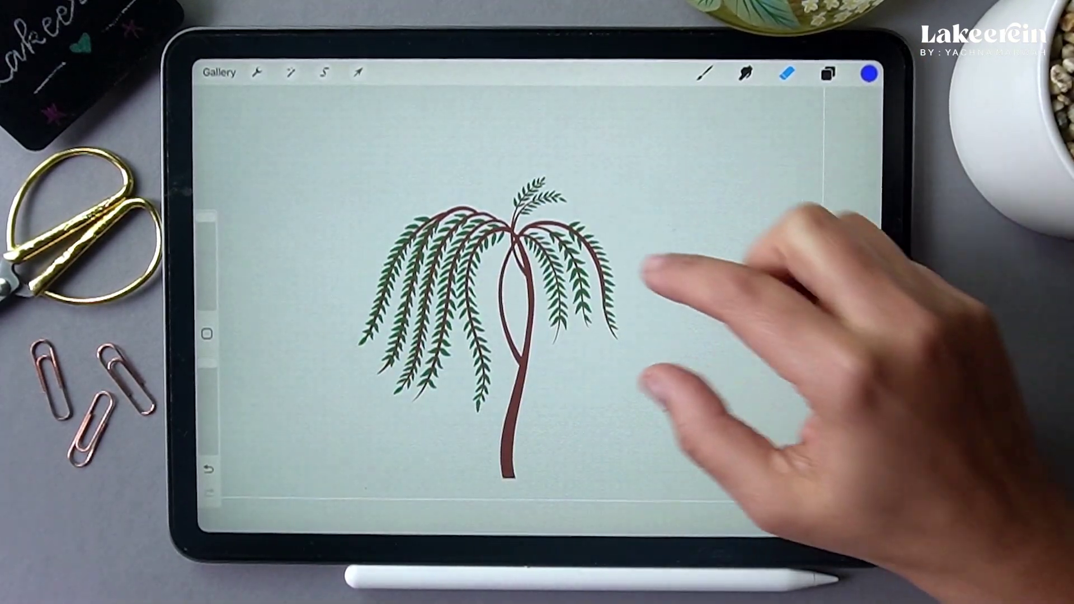
scroll(671, 313, up, 2)
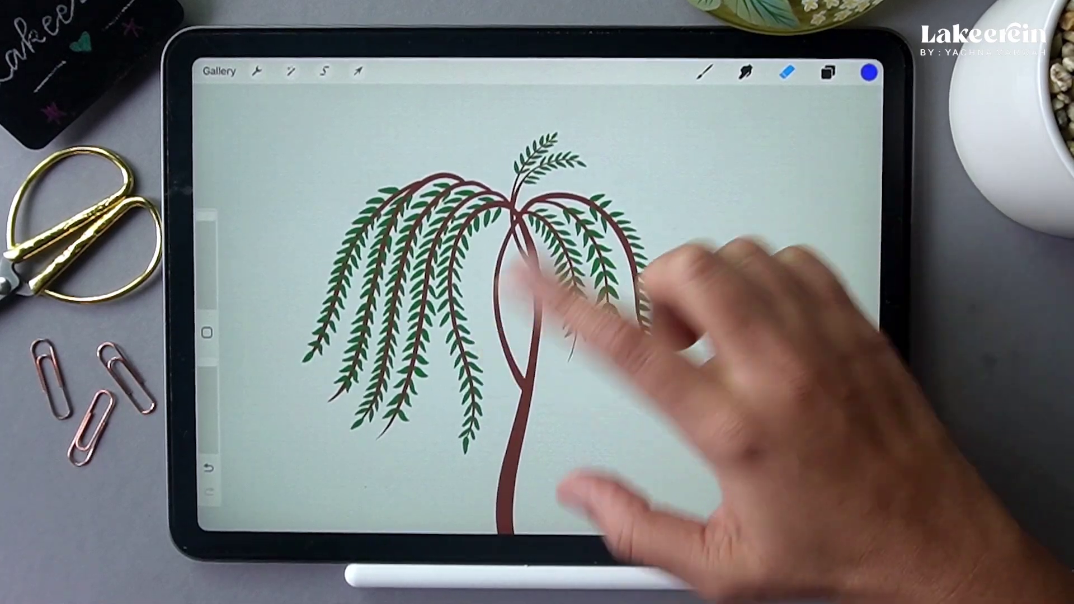
scroll(649, 280, down, 4)
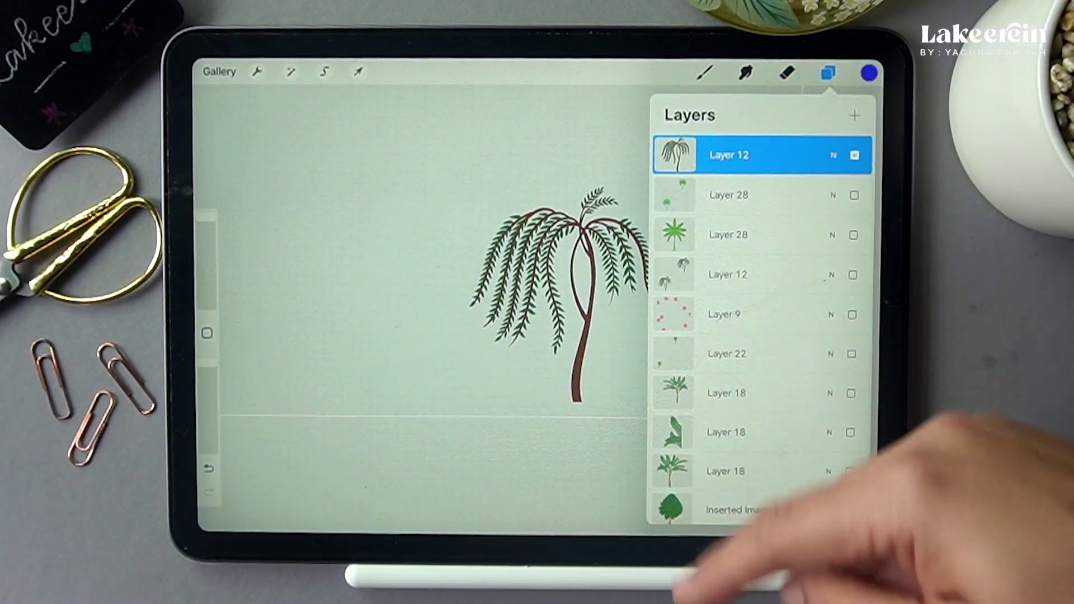
- Export the willow via Actions > Share > PNG and save the 983 KB image to Photos
scroll(559, 314, up, 2)
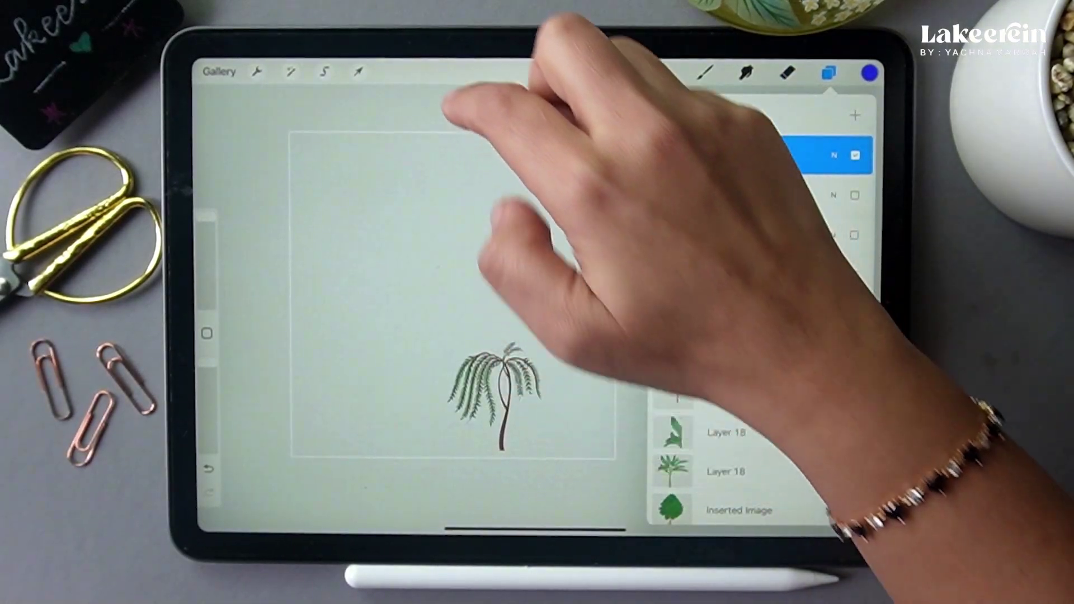
click(256, 71)
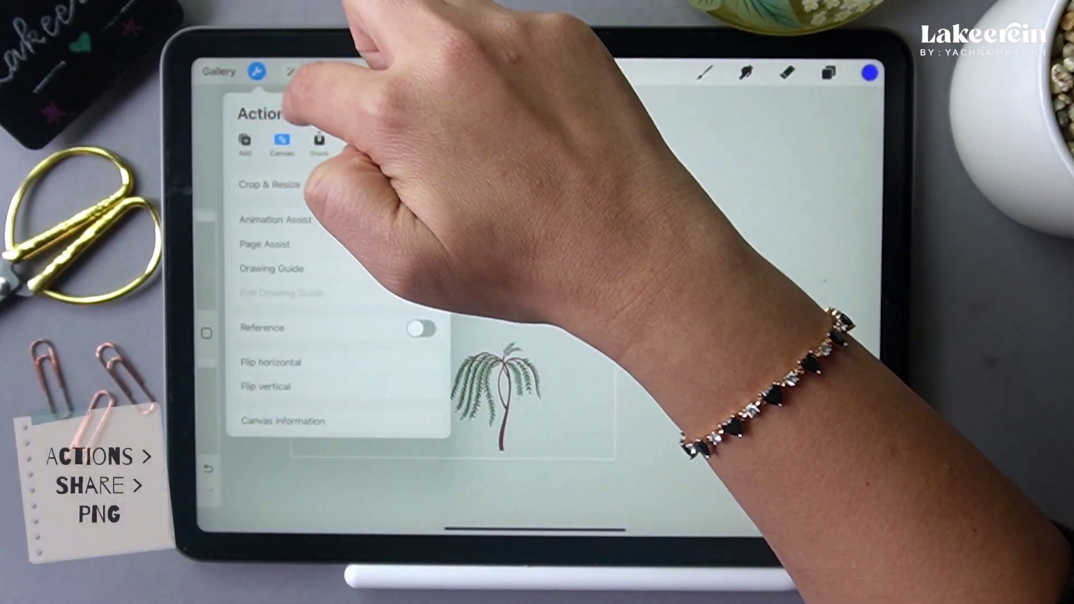
click(319, 143)
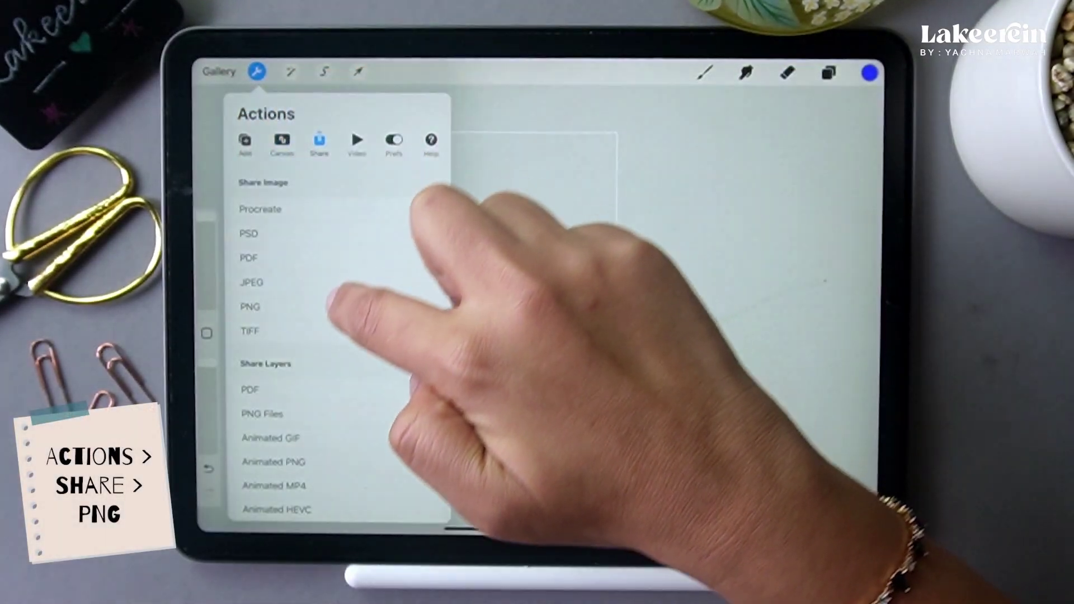
click(316, 306)
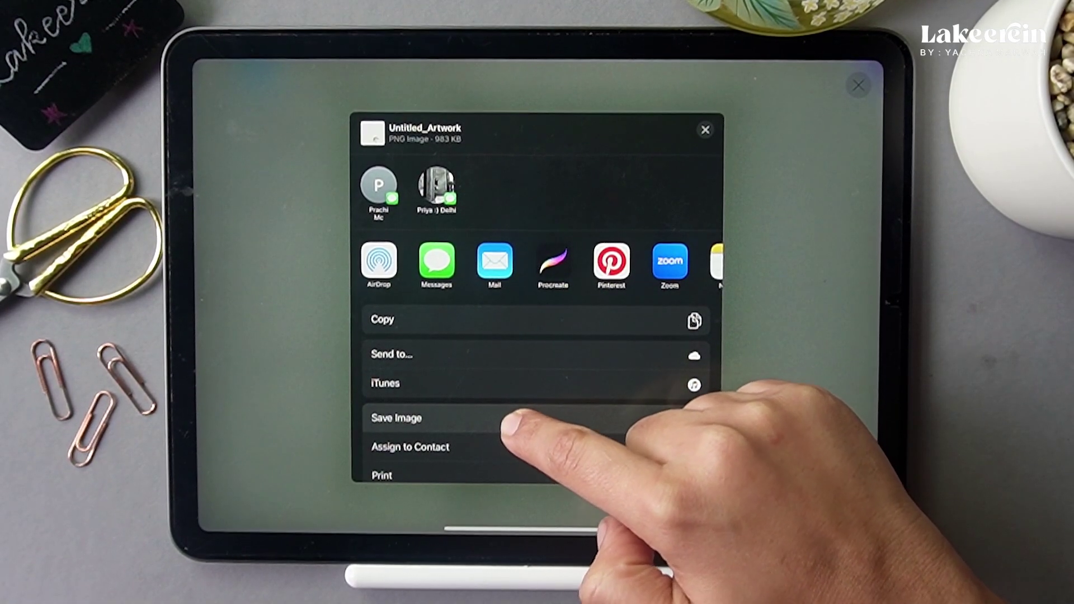
scroll(512, 425, down, 2)
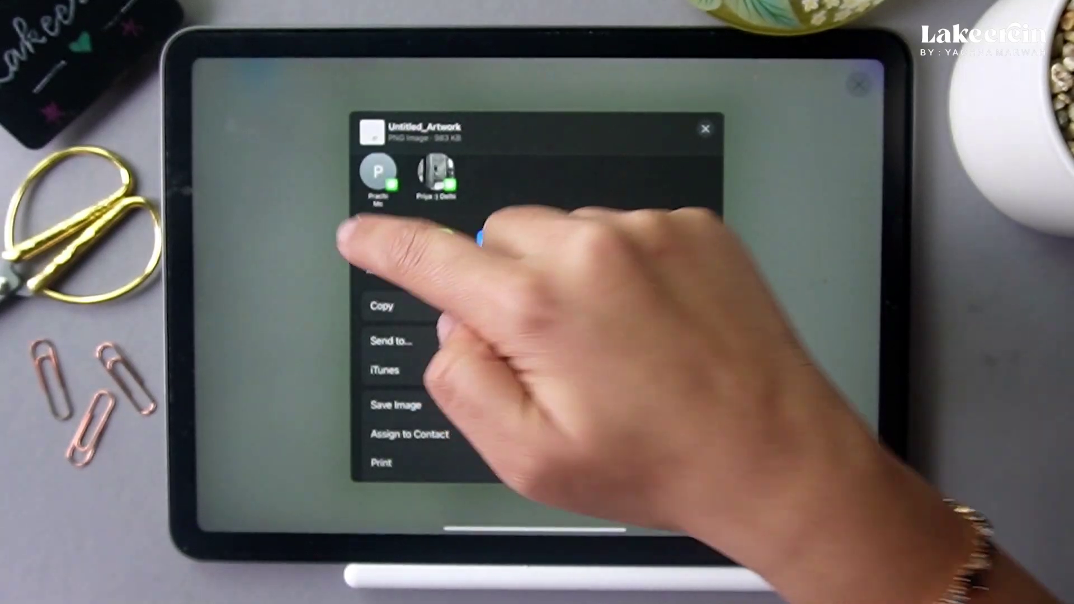
click(369, 246)
click(666, 104)
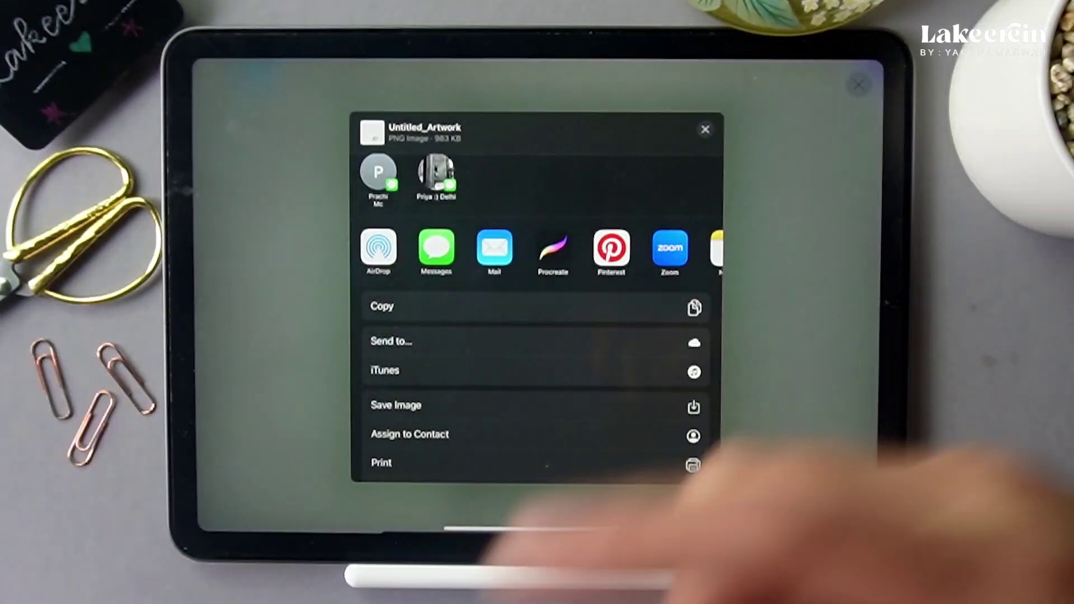
click(554, 408)
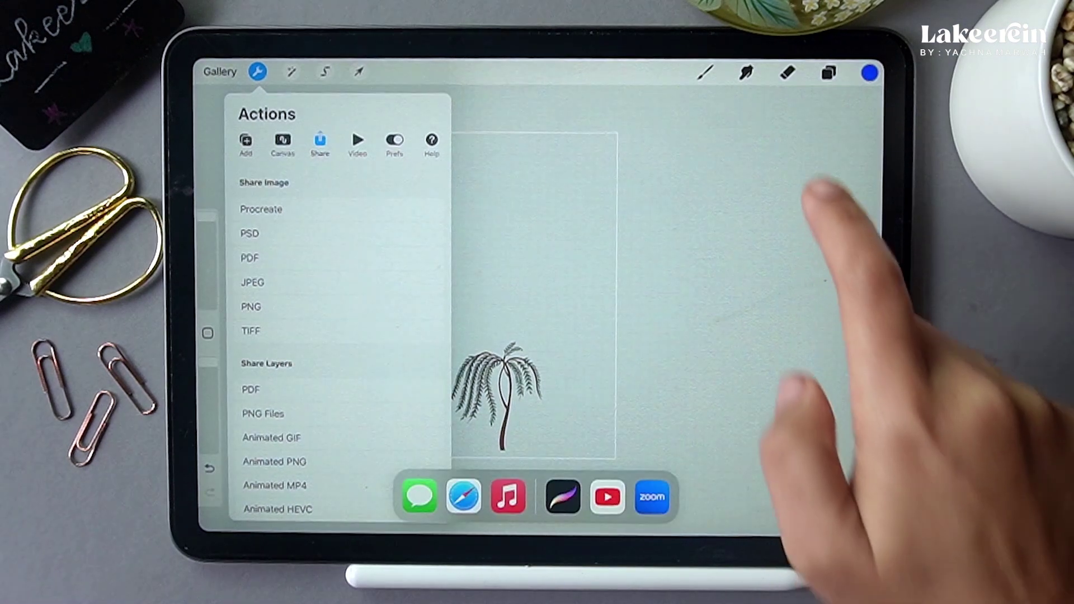
- Hide willow Layer 12 and show the palm tree on Layer 28
click(828, 73)
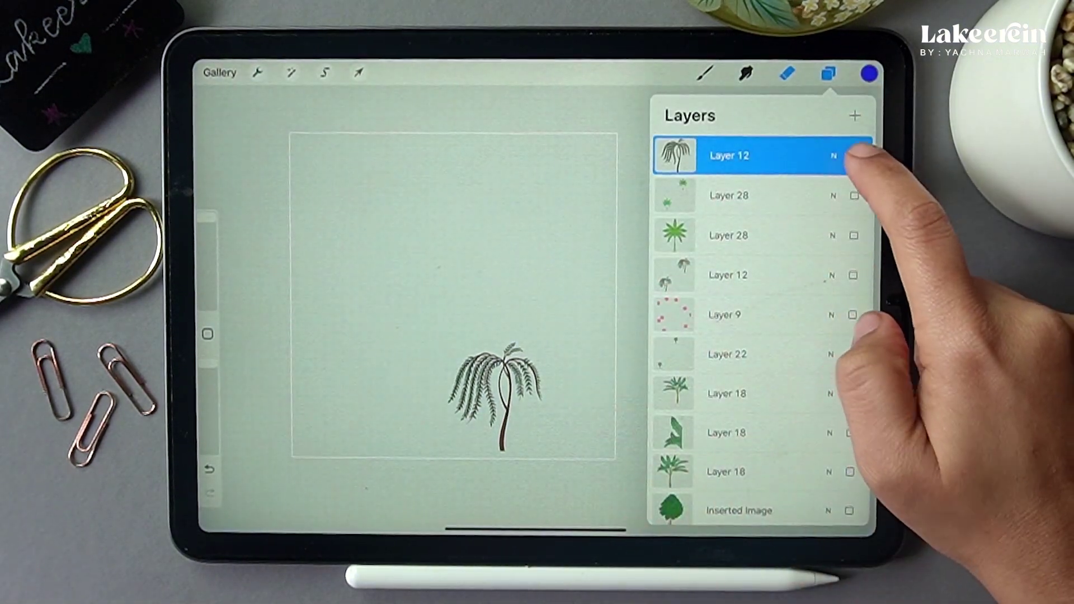
click(855, 156)
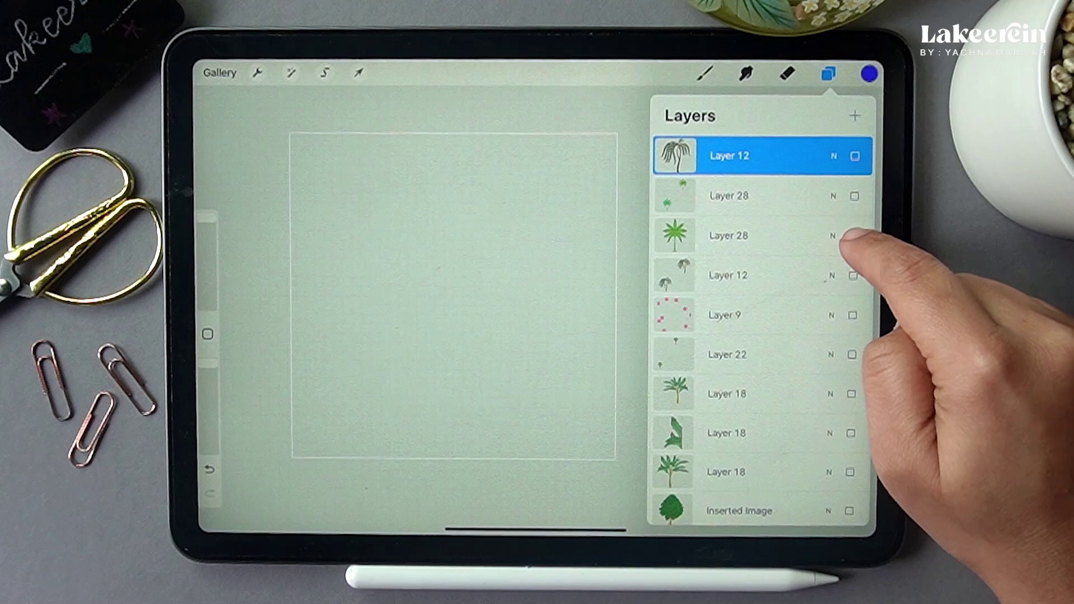
click(854, 235)
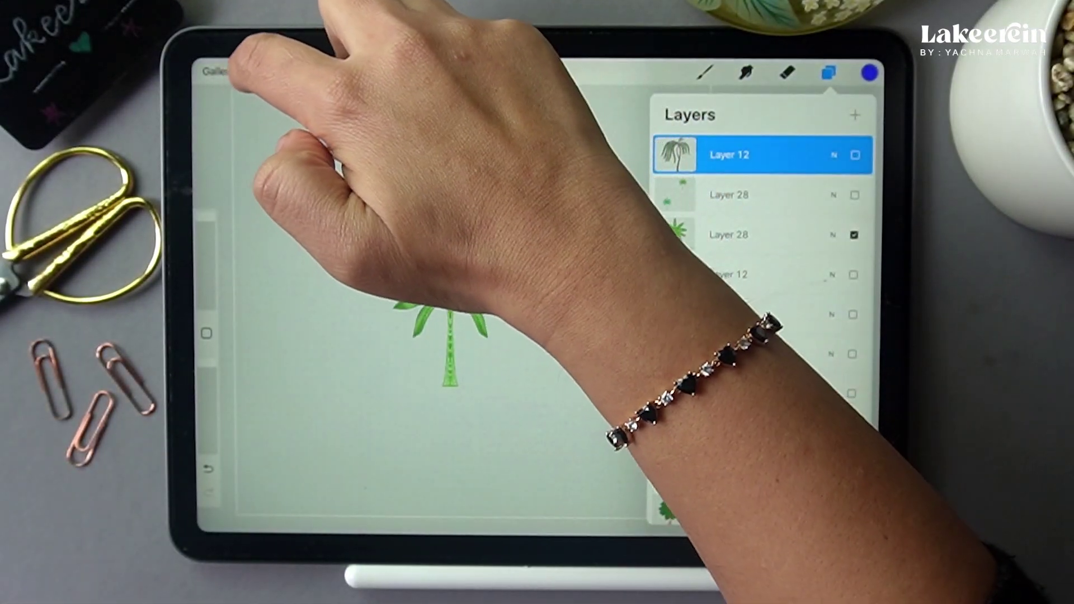
- Export the palm as a 1.7 MB PNG and save it to the photo library
click(257, 72)
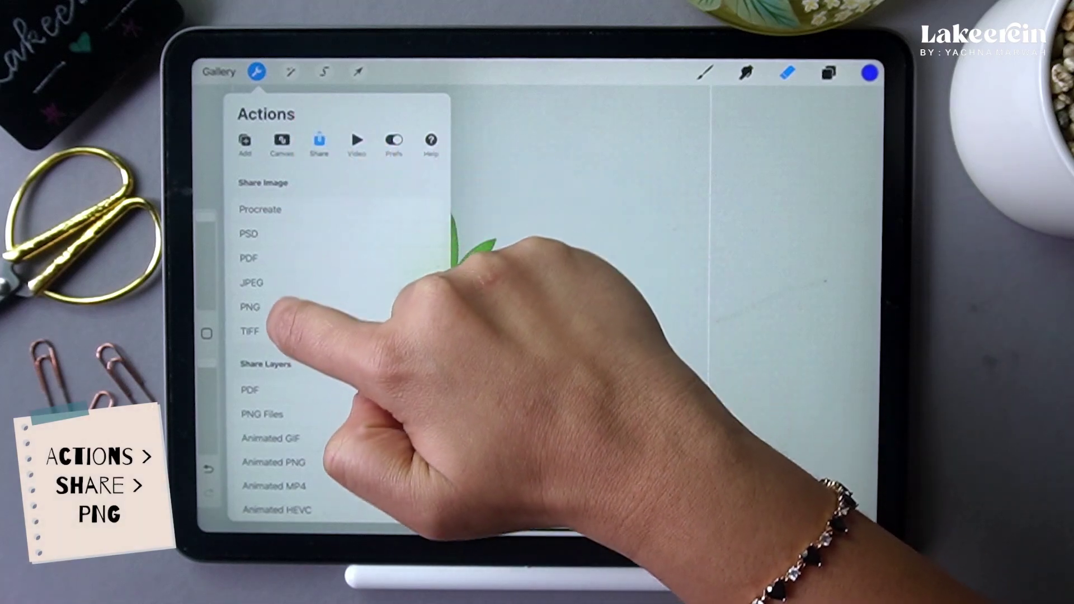
click(263, 308)
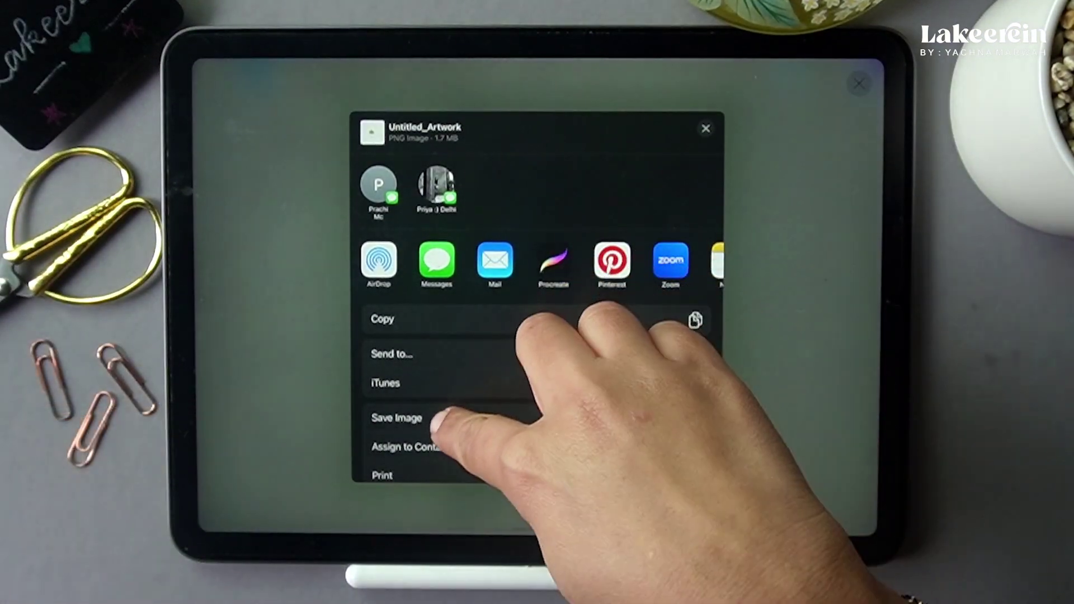
click(404, 418)
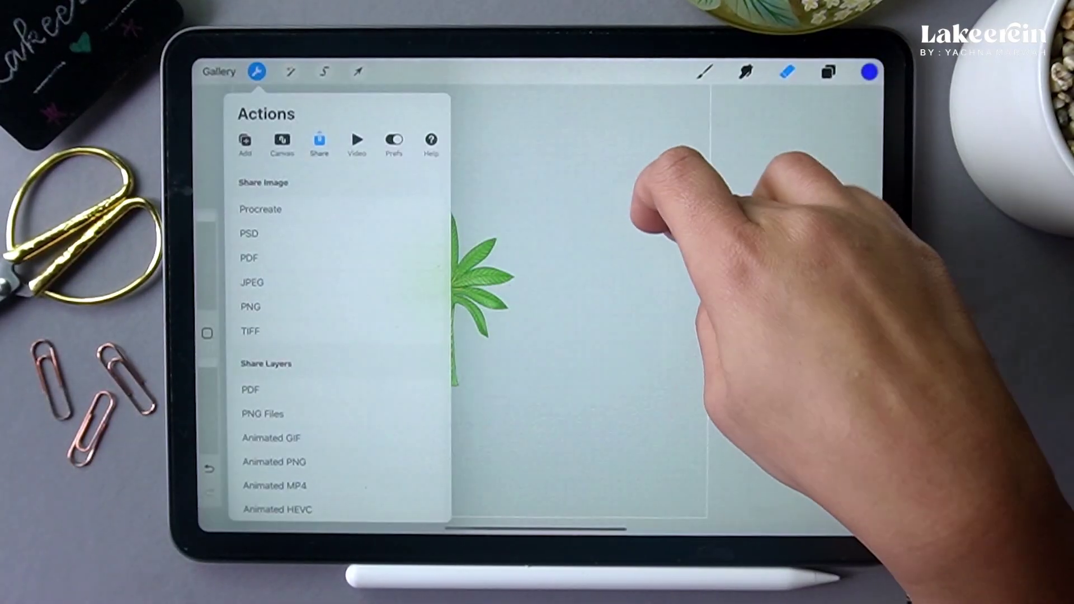
click(587, 213)
scroll(507, 313, up, 3)
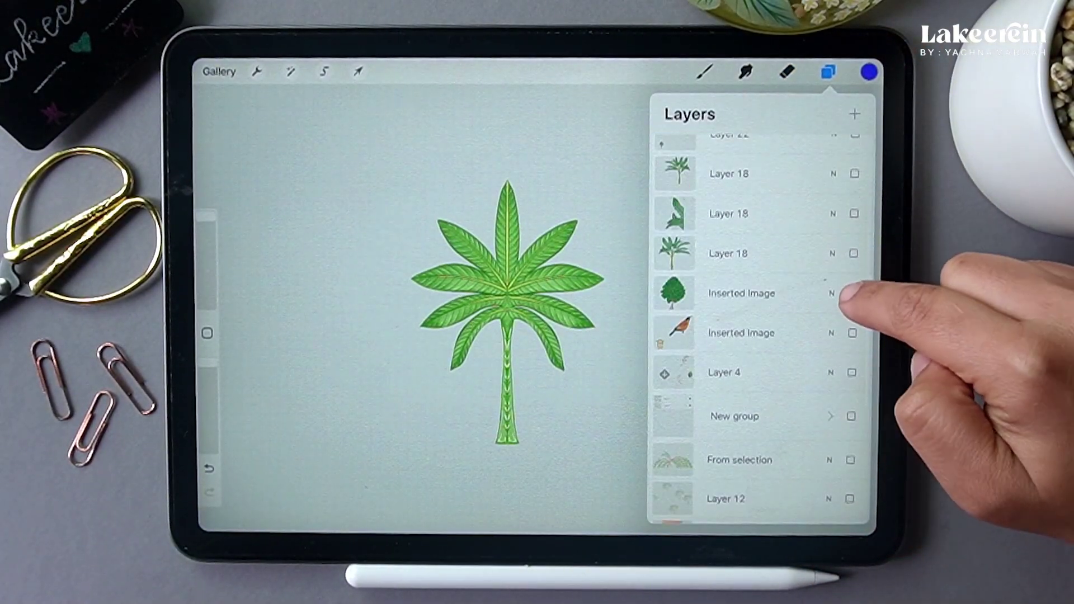
- Hide the palm tree layer and show the leafy tree Inserted Image layer
click(852, 293)
click(853, 293)
scroll(801, 235, up, 5)
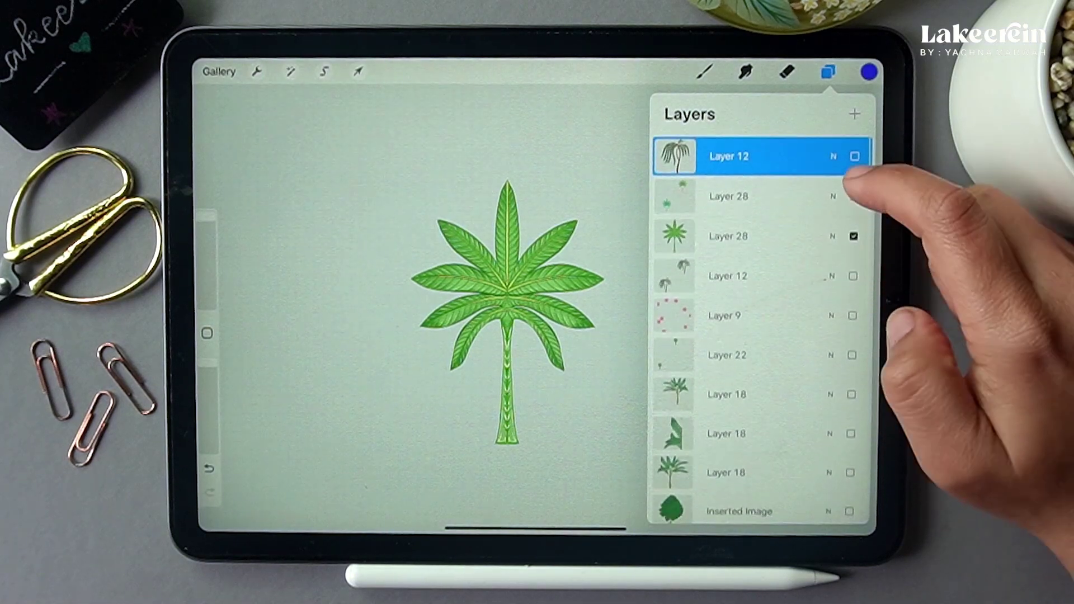
click(851, 402)
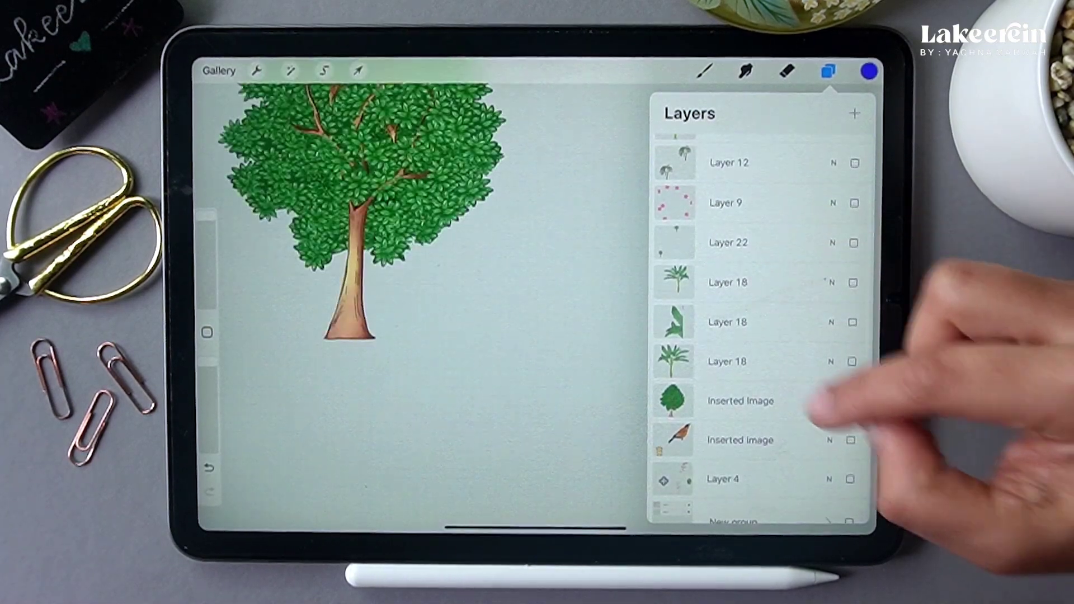
scroll(470, 280, down, 5)
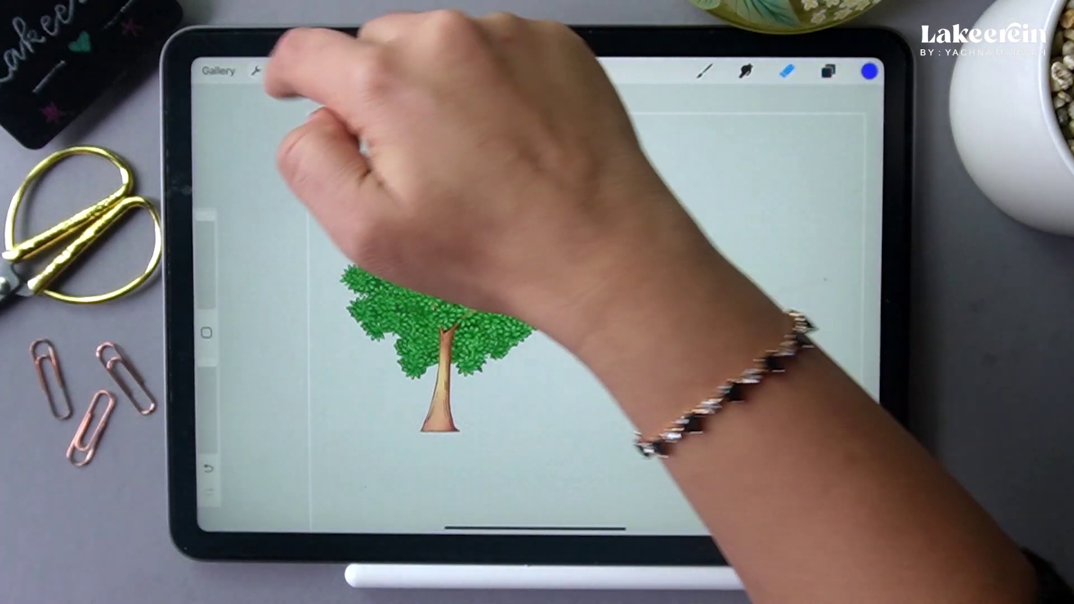
- Export the leafy tree as a 4.7 MB PNG and save it to Photos
click(256, 71)
click(250, 306)
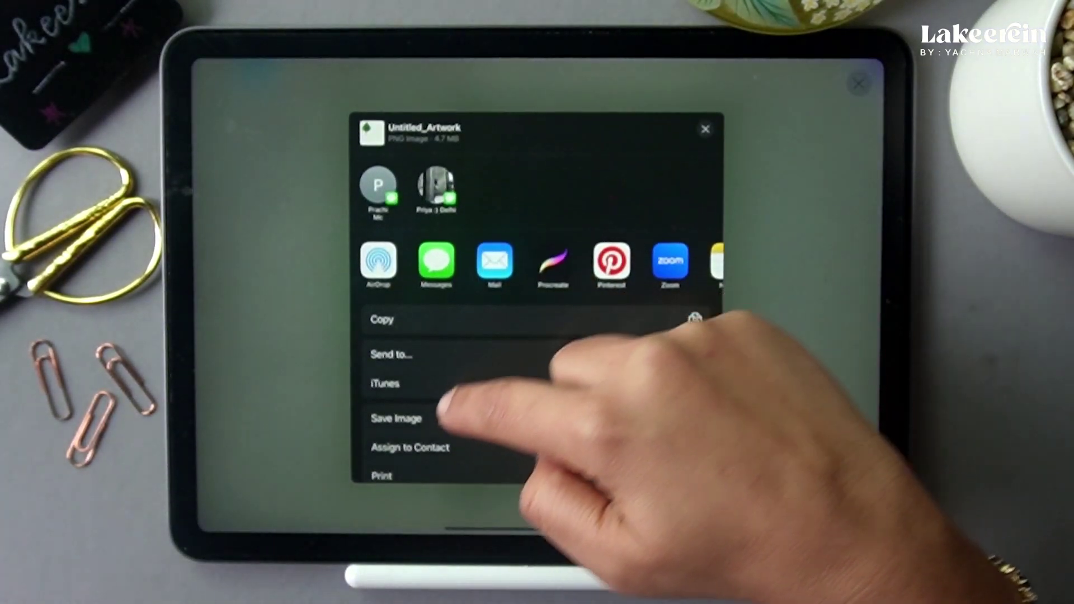
click(492, 415)
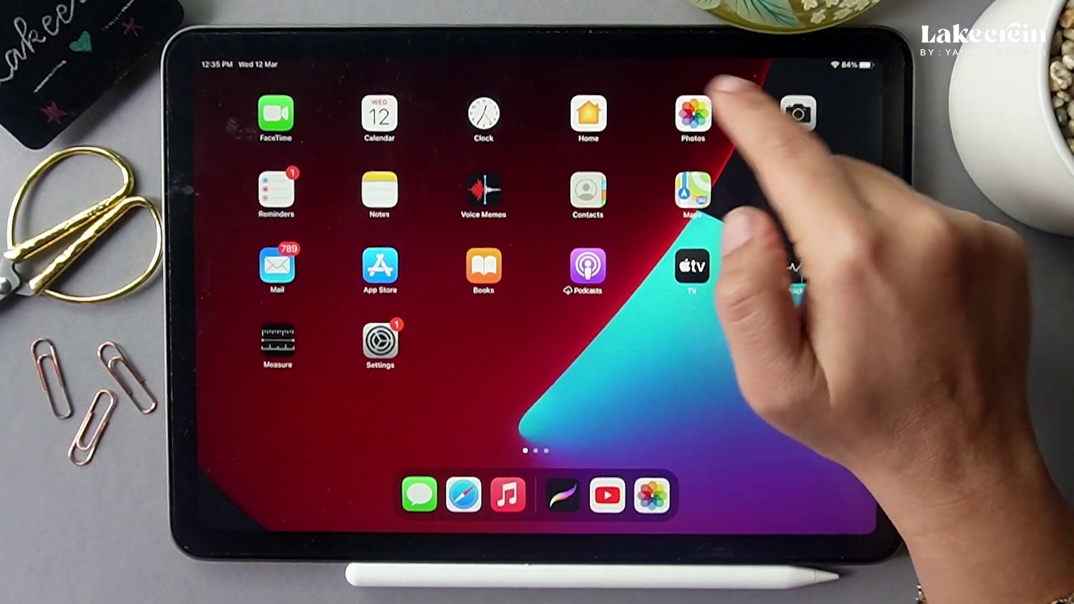
- Open Photos and swipe through the newly saved willow, palm and leafy tree images
click(694, 112)
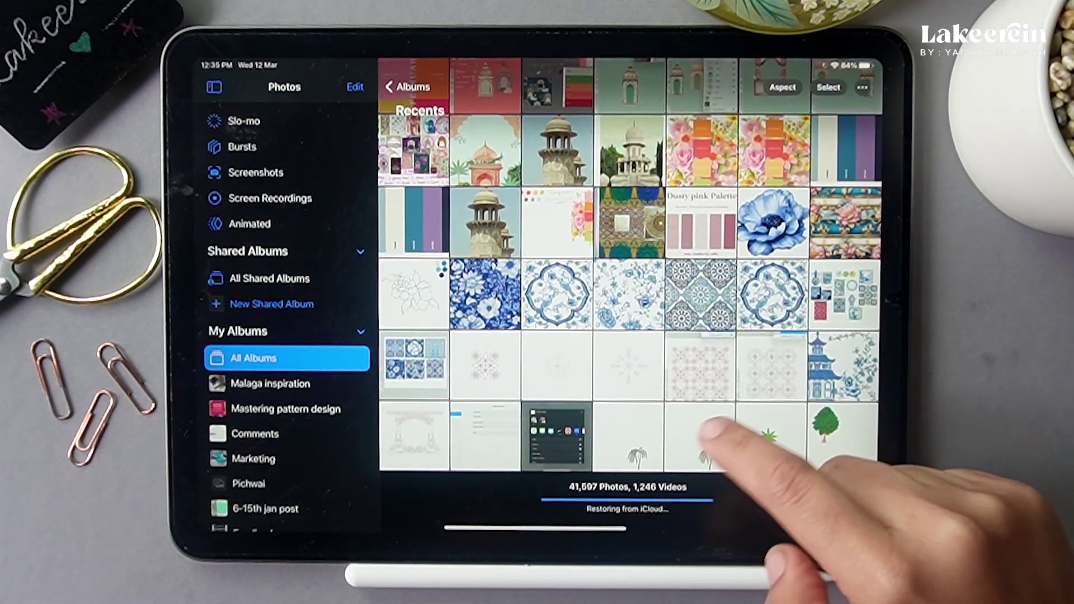
click(703, 439)
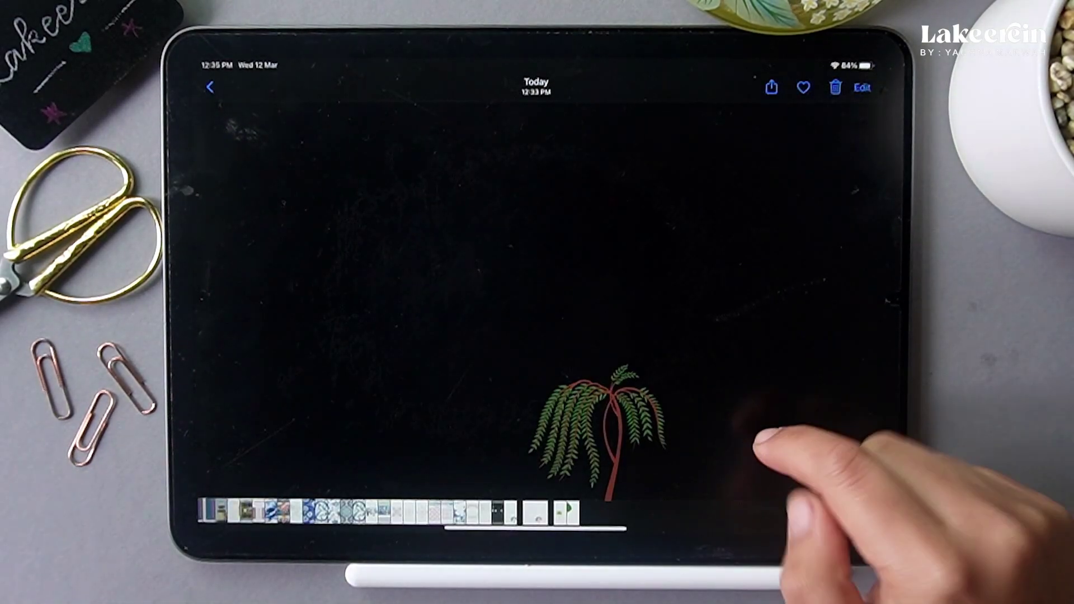
scroll(772, 347, up, 5)
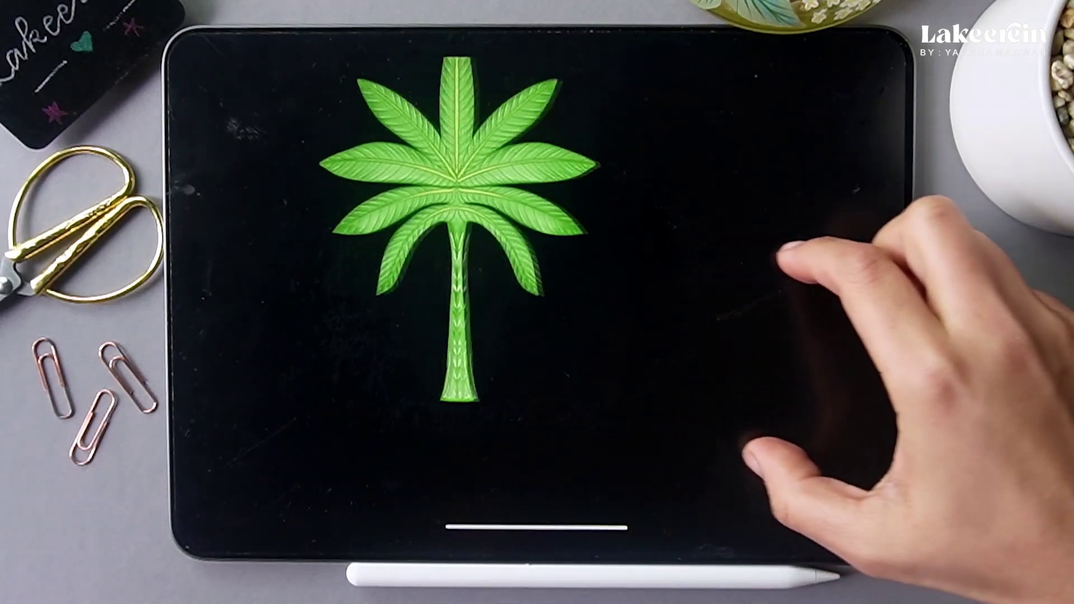
scroll(699, 347, down, 4)
drag(707, 348, 671, 276)
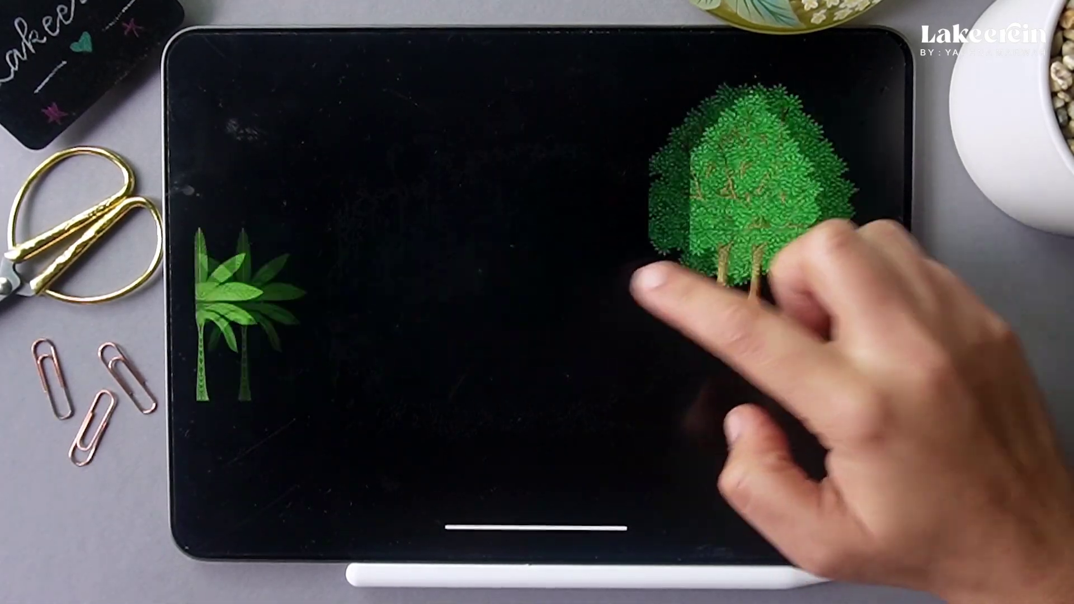
mouse_move(599, 251)
mouse_down()
mouse_move(563, 228)
mouse_move(599, 359)
mouse_move(616, 336)
mouse_up()
click(795, 156)
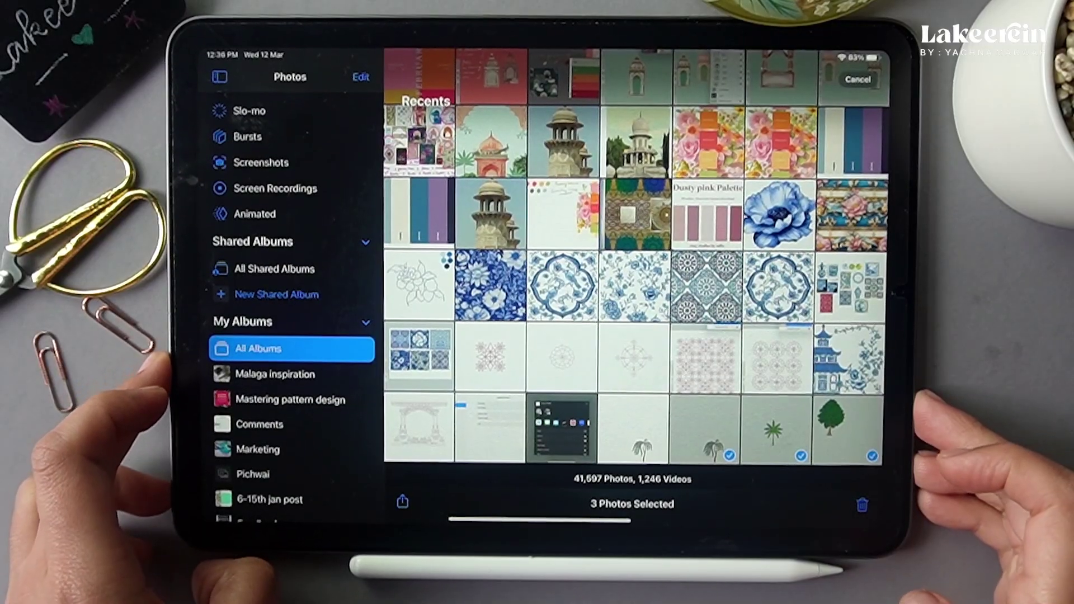
- AirDrop the three selected tree photos to the MacBook Air
click(401, 501)
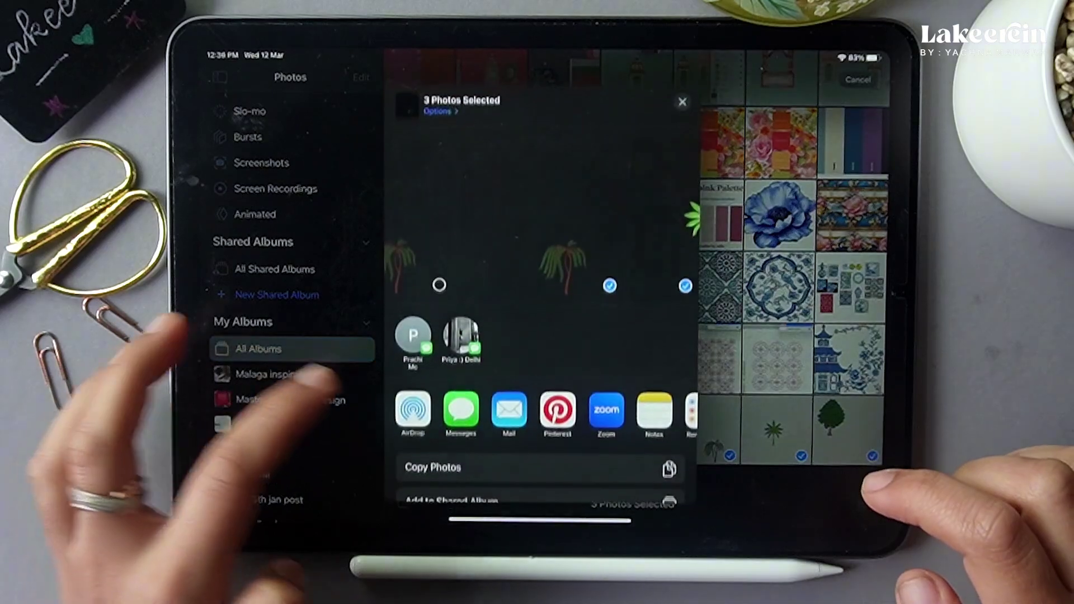
click(414, 404)
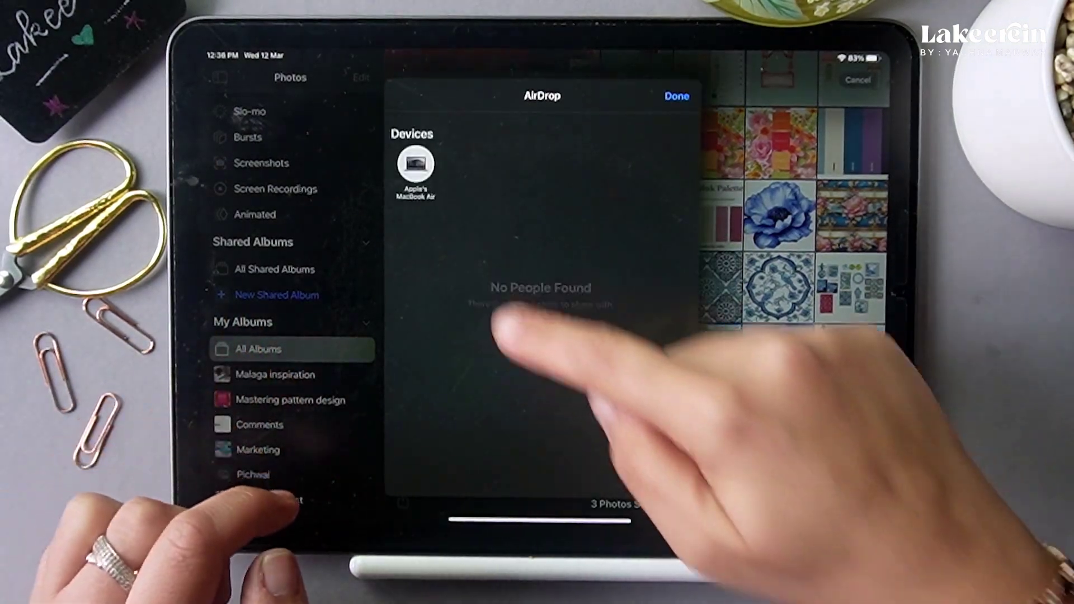
click(415, 164)
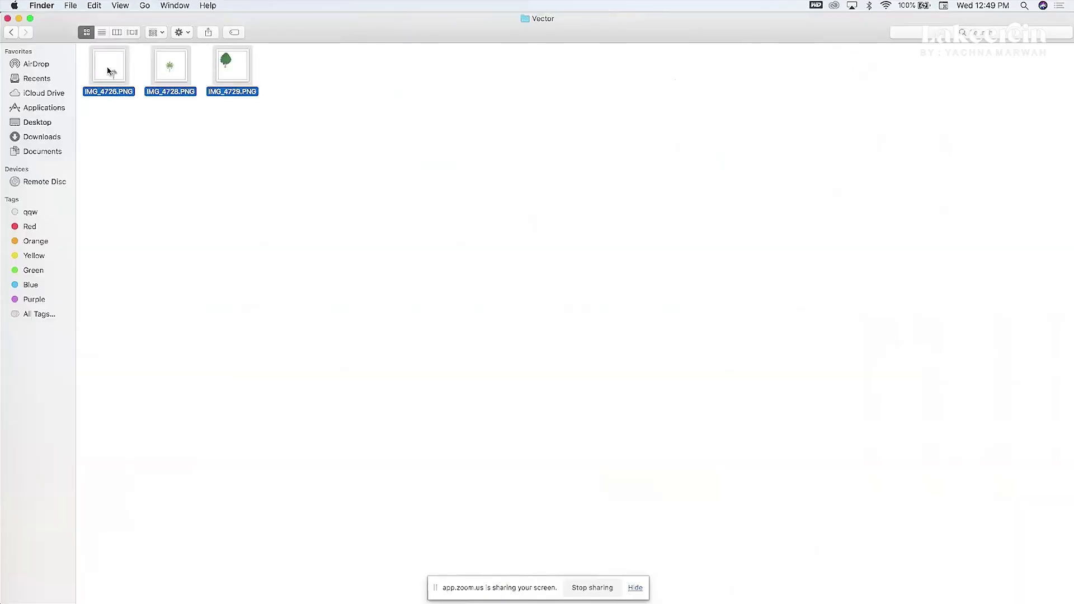
- Drag IMG_4726, IMG_4728 and IMG_4729.PNG from the Vector folder onto Illustrator in the Dock
drag(108, 70, 289, 195)
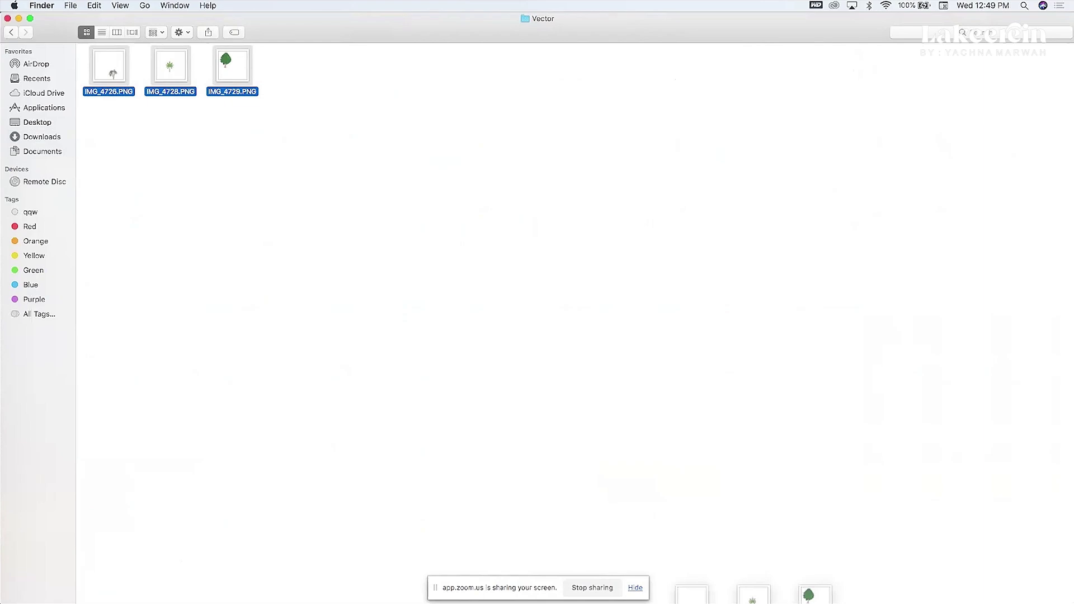
drag(690, 594, 947, 571)
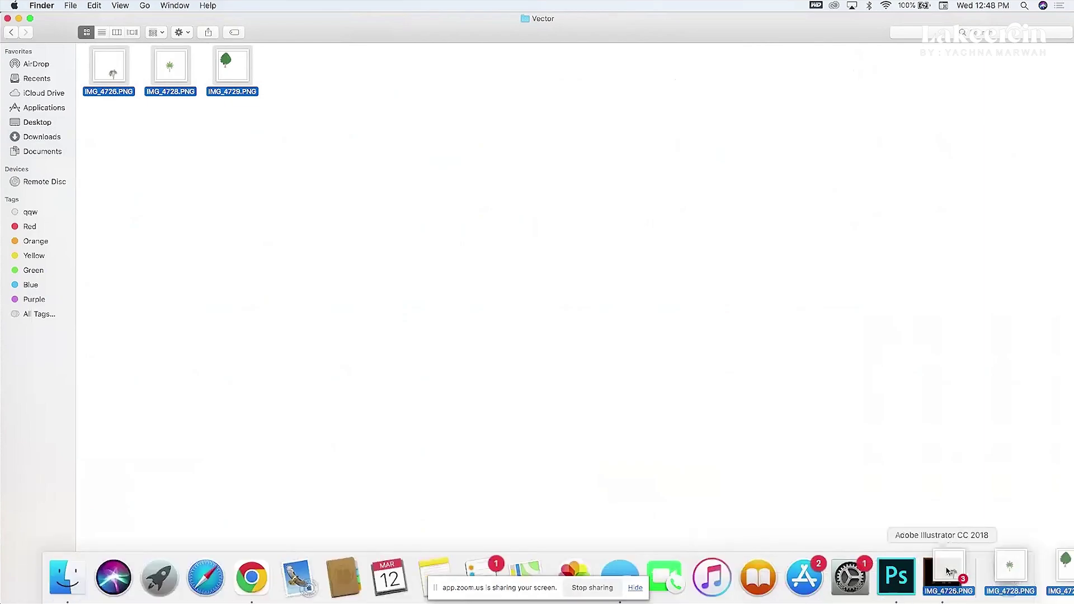
drag(947, 571, 947, 571)
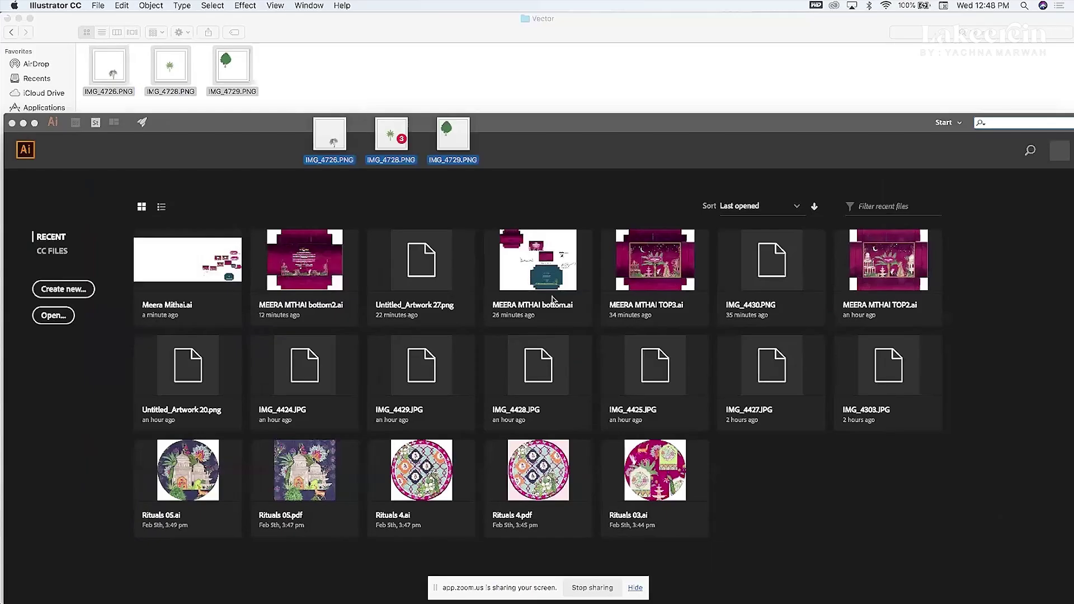
drag(386, 150, 938, 581)
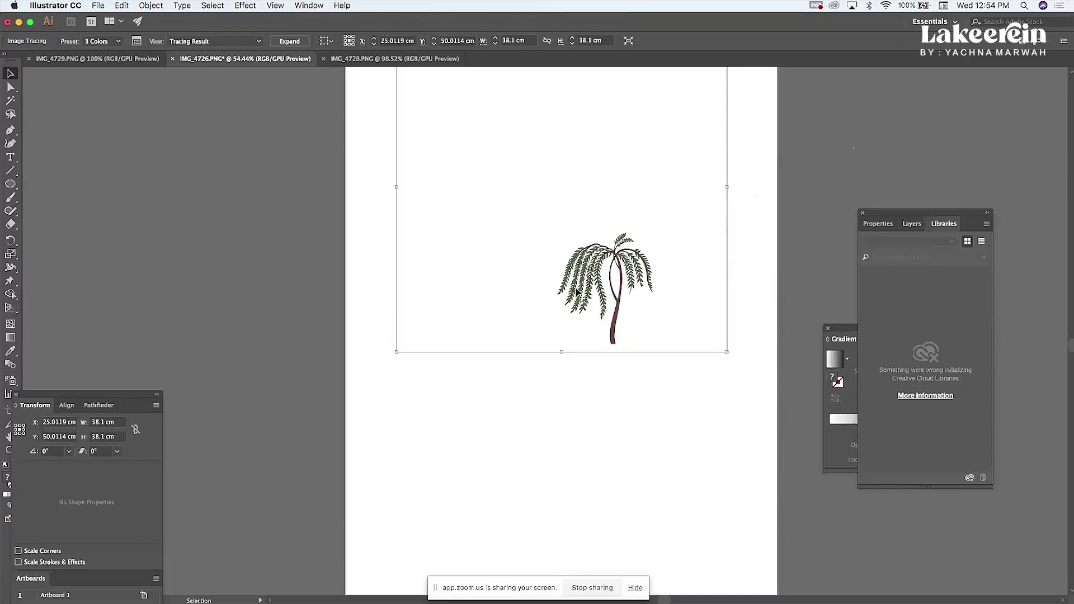
- Undo the existing trace and retrace the willow with the 3 Colors preset, accepting the warning
scroll(578, 291, up, 5)
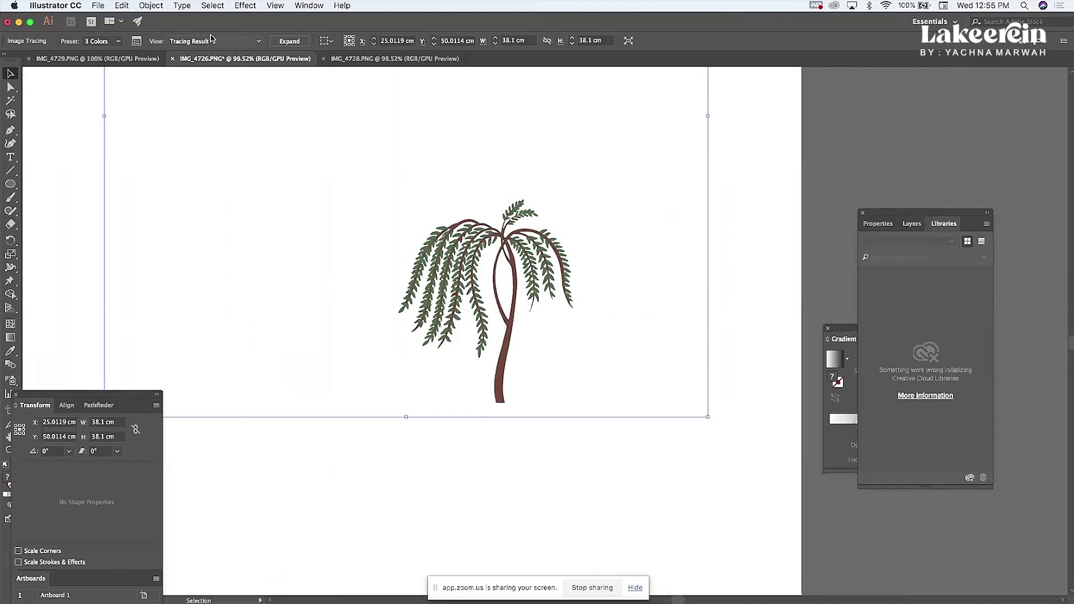
click(260, 42)
click(261, 44)
key(super+z)
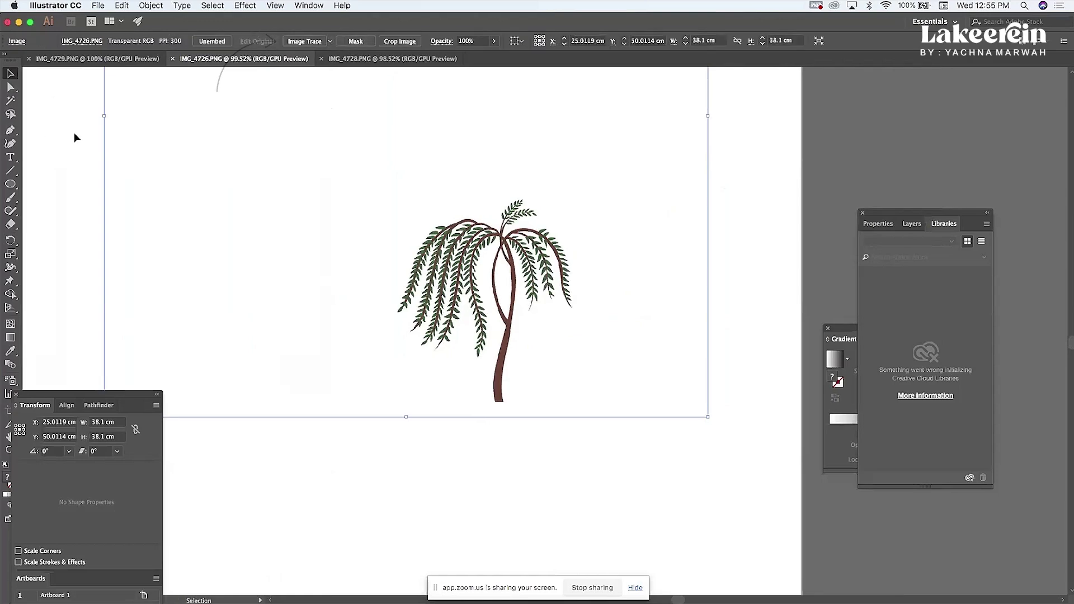
click(330, 41)
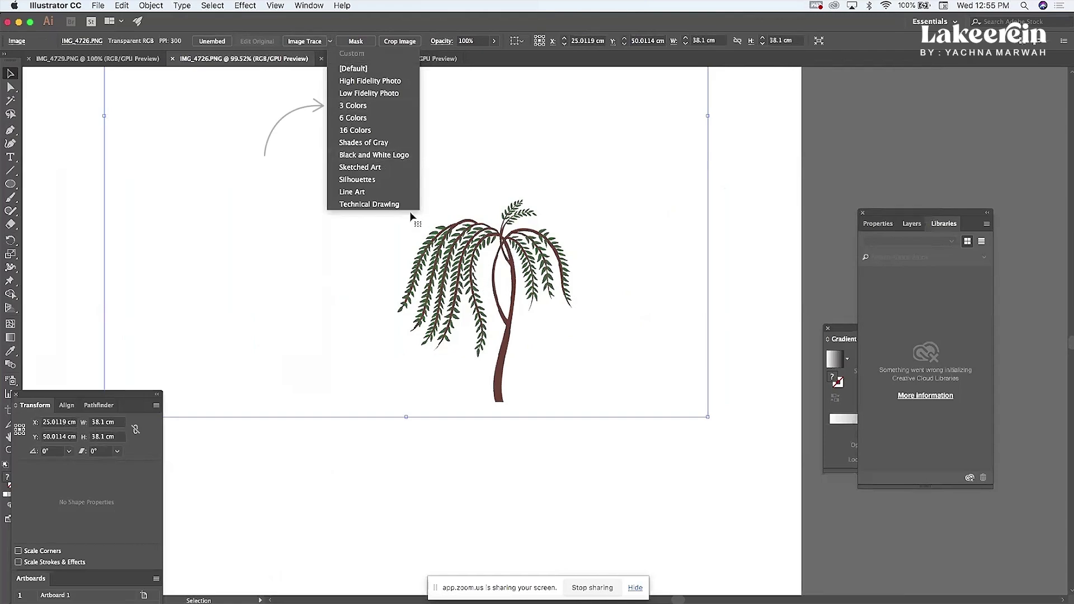
click(353, 106)
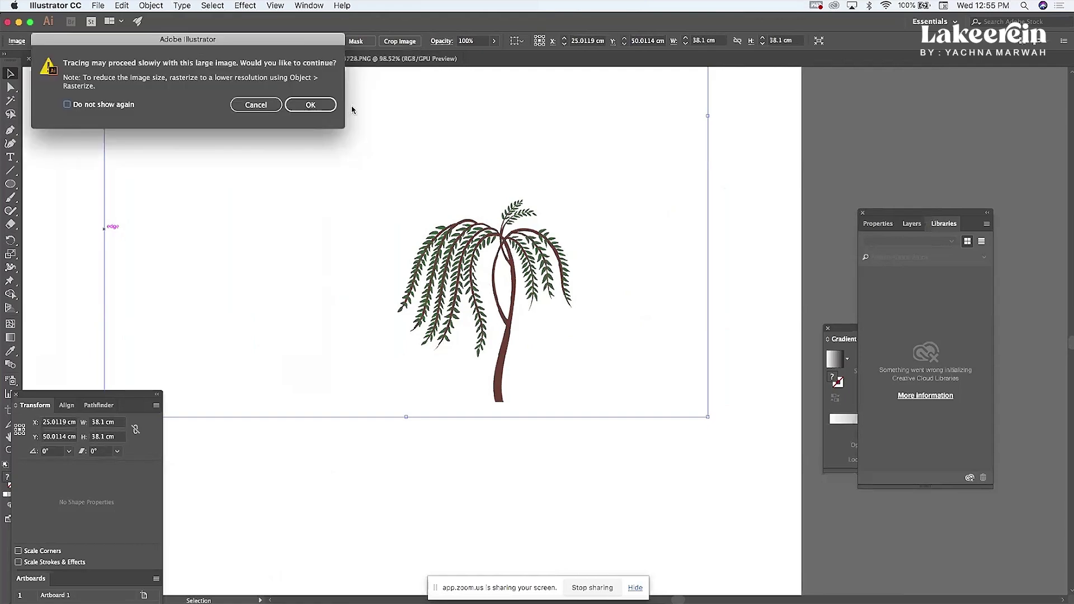
click(311, 105)
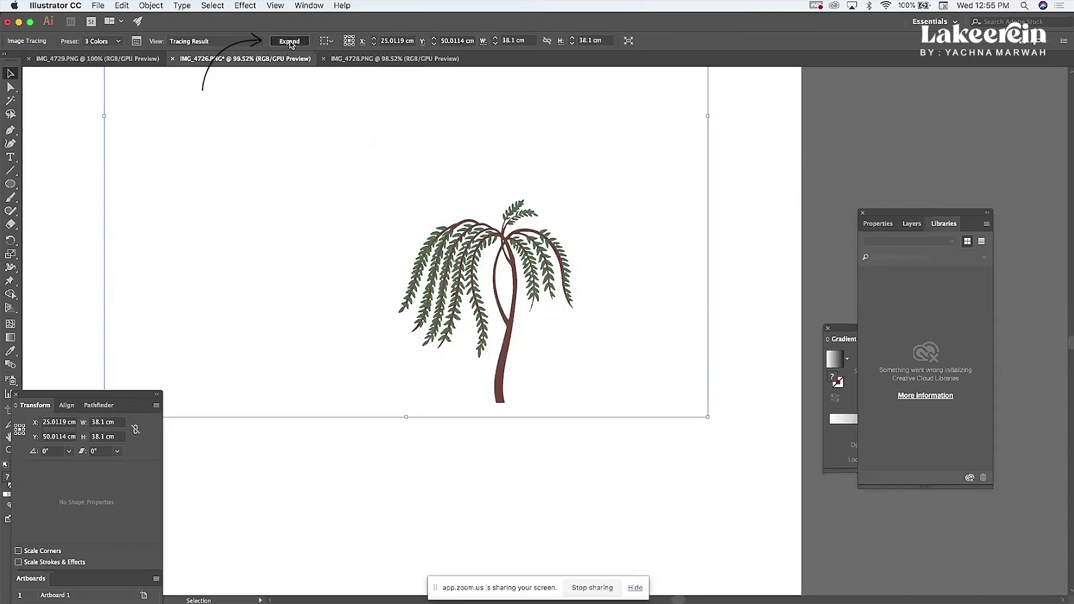
- Expand the trace into vector paths and select the resulting tree group
click(289, 43)
click(747, 246)
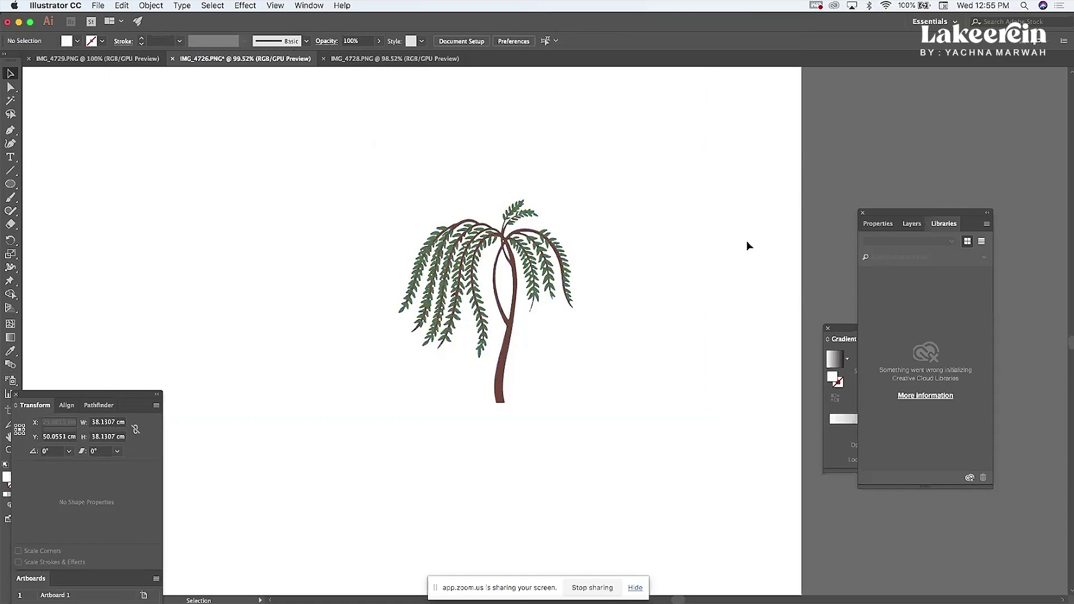
key(super+minus)
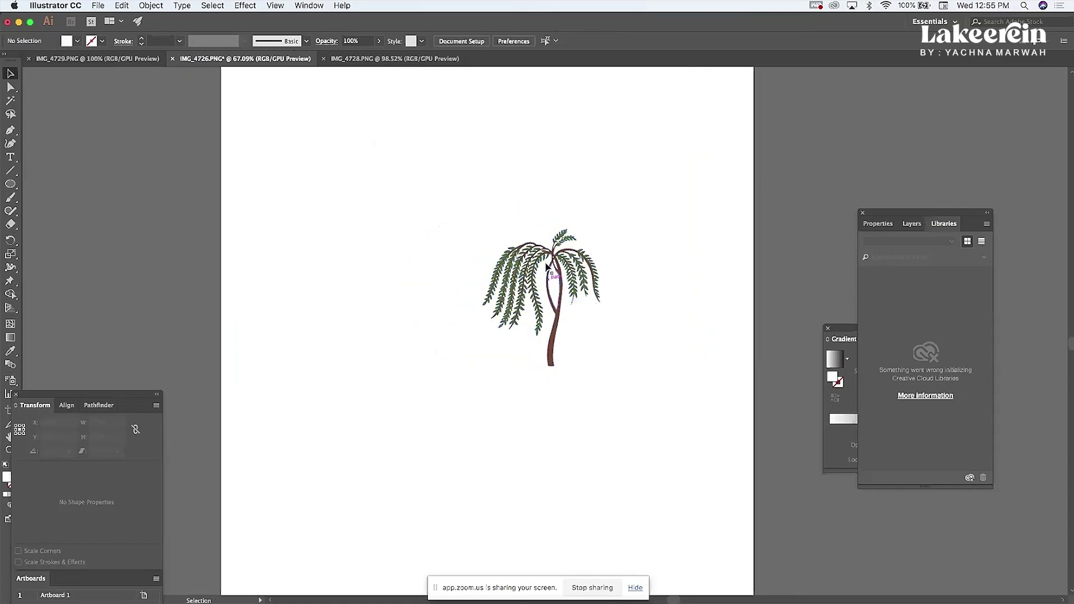
click(524, 262)
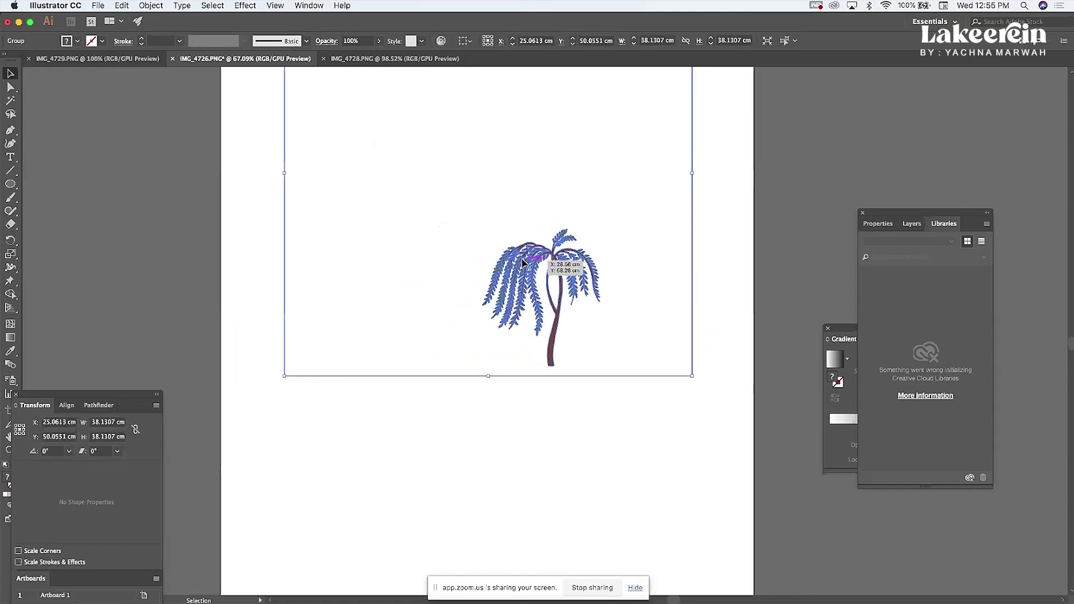
- Reposition the traced willow group and ungroup its pieces
drag(524, 263, 887, 156)
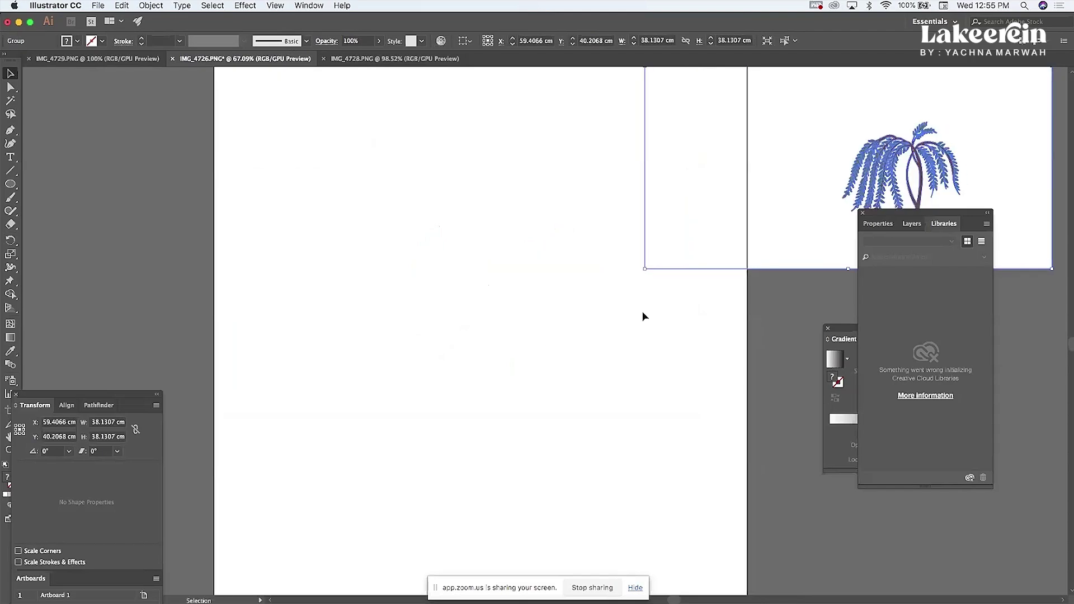
scroll(642, 314, right, 10)
scroll(642, 314, up, 7)
drag(552, 242, 605, 261)
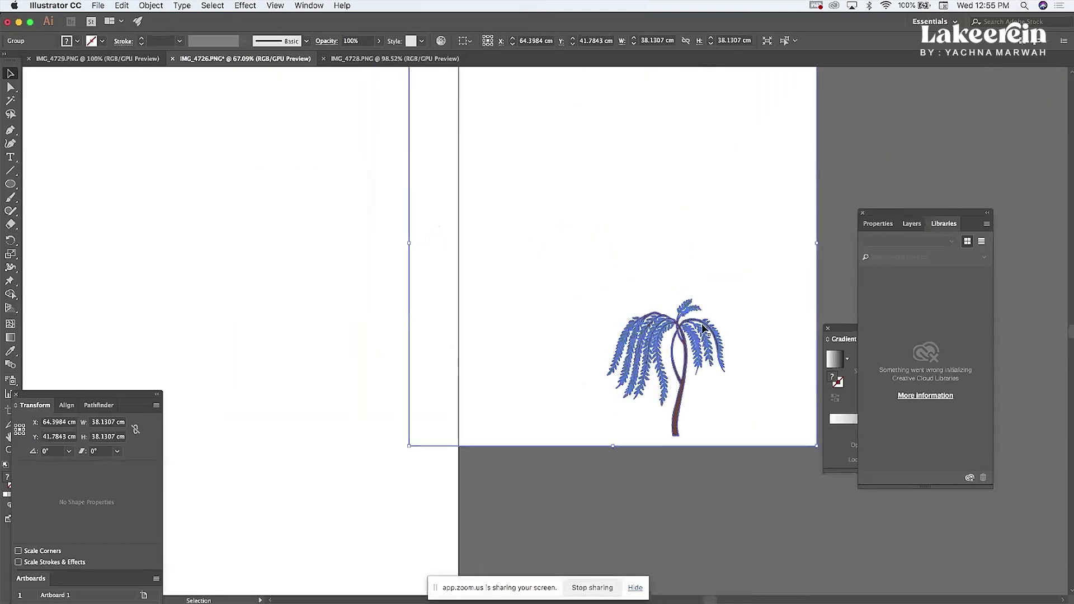
right_click(611, 252)
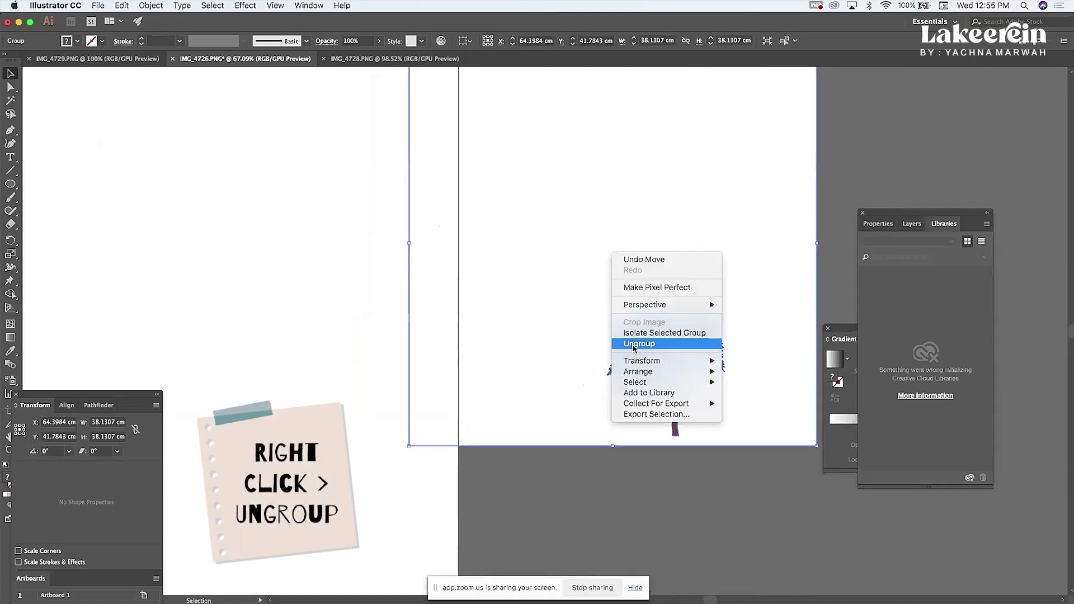
click(633, 344)
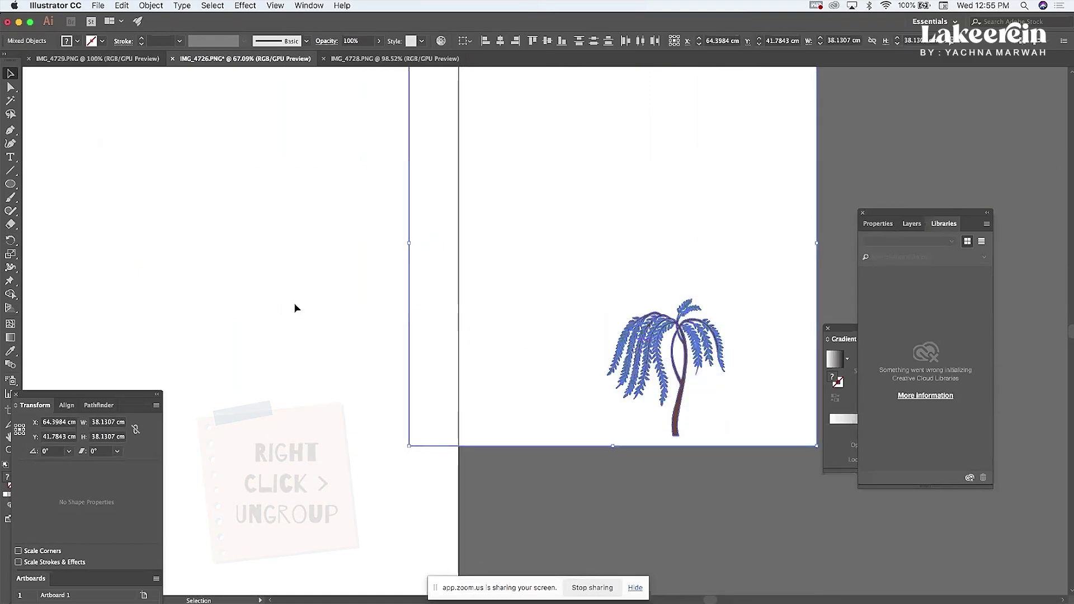
- Select all the white background pieces with the Magic Wand and delete them
click(587, 198)
click(589, 201)
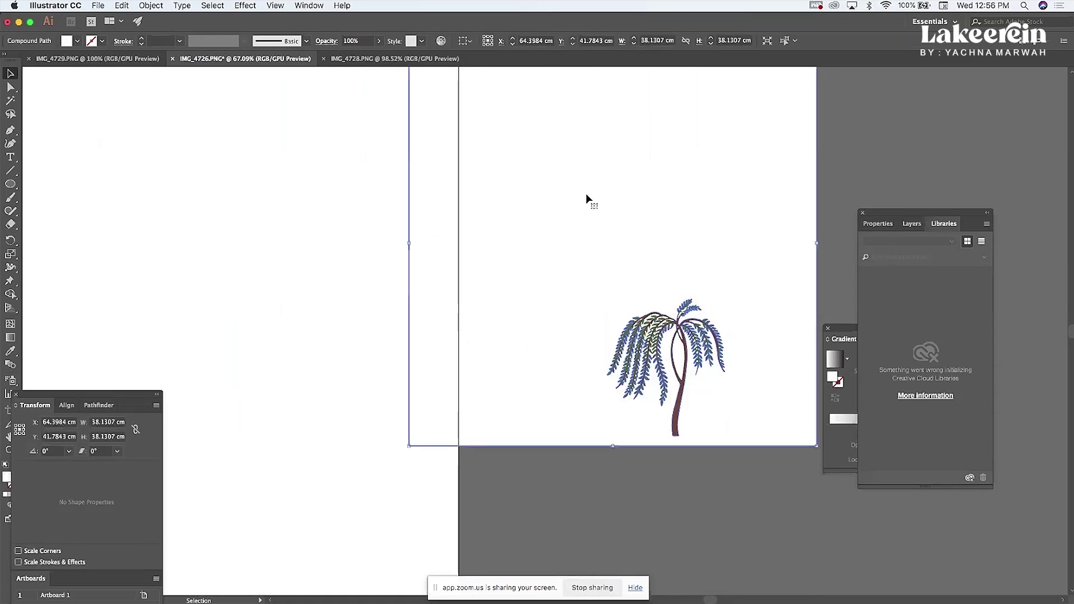
click(11, 102)
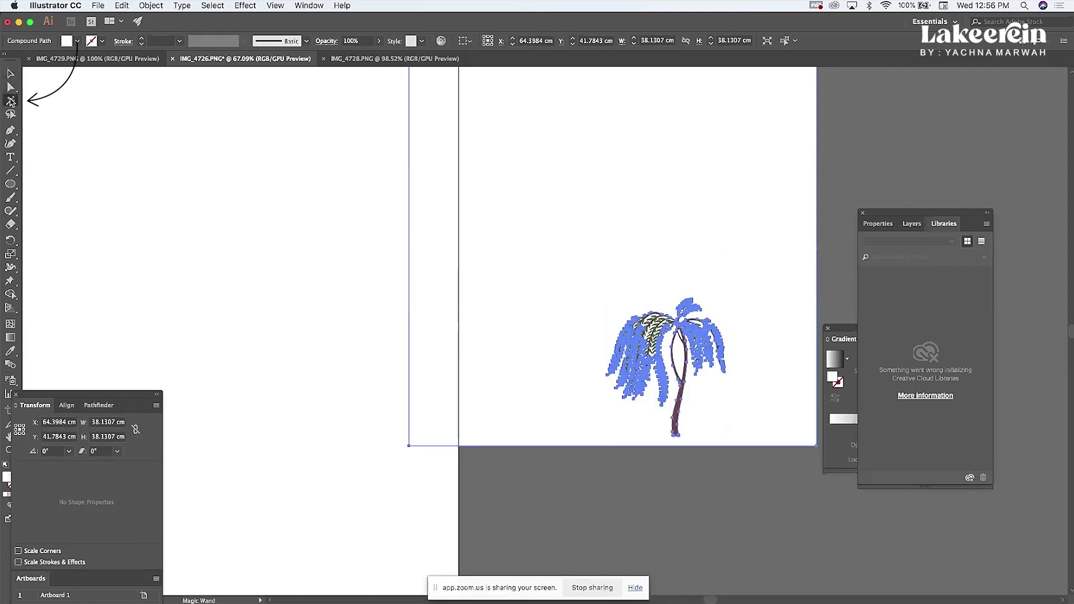
click(670, 247)
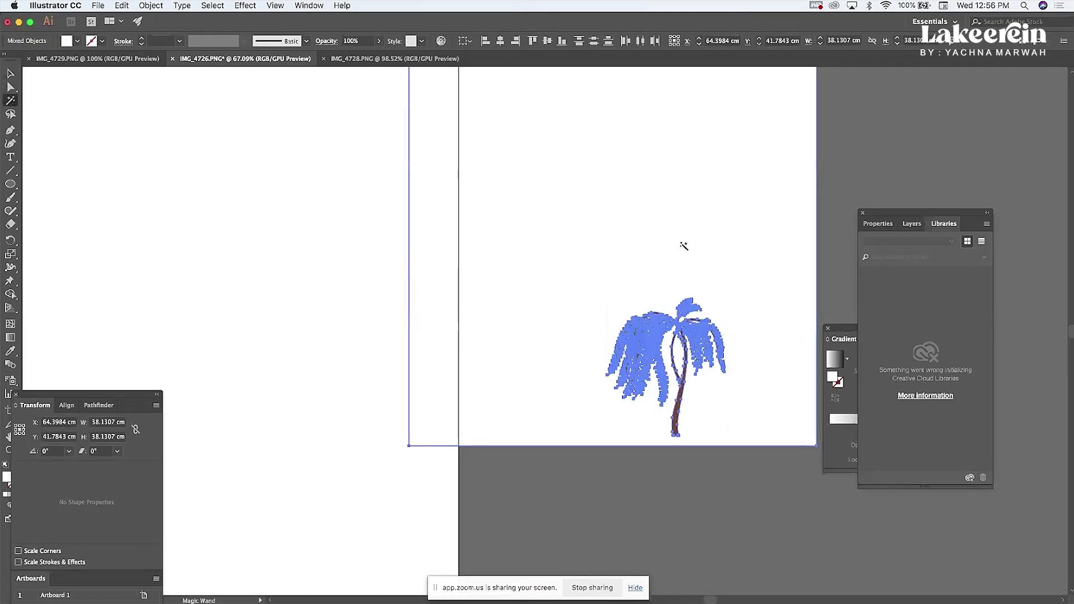
key(Delete)
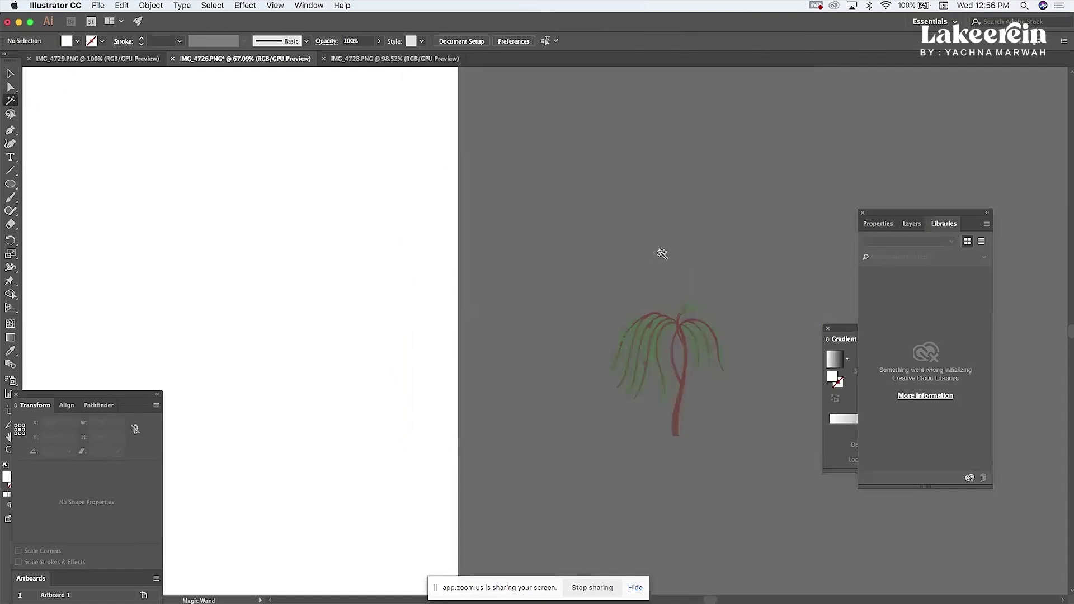
key(cmd+z)
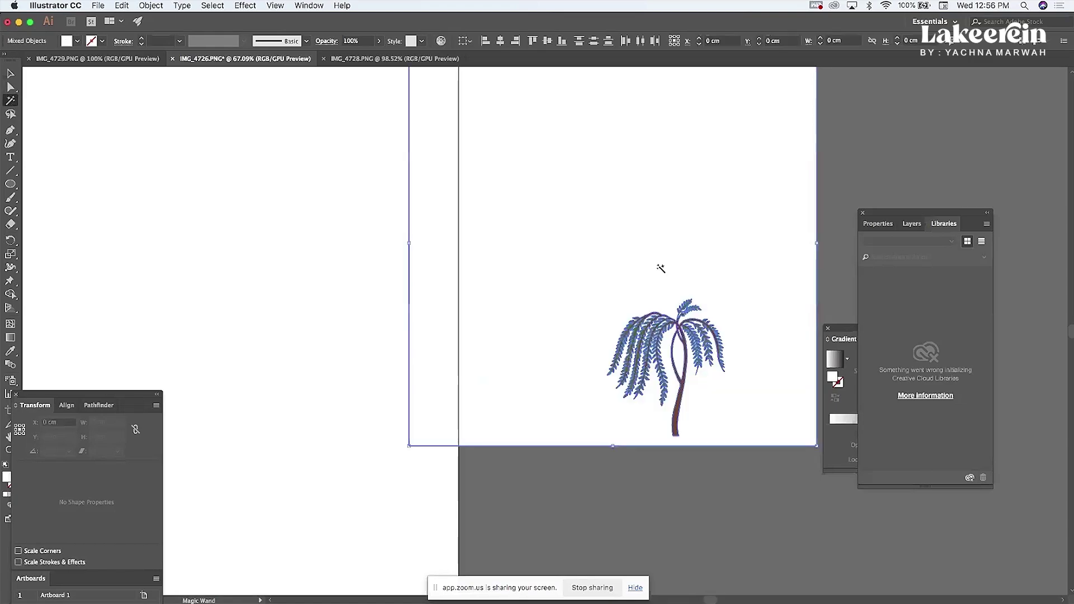
click(11, 73)
click(11, 101)
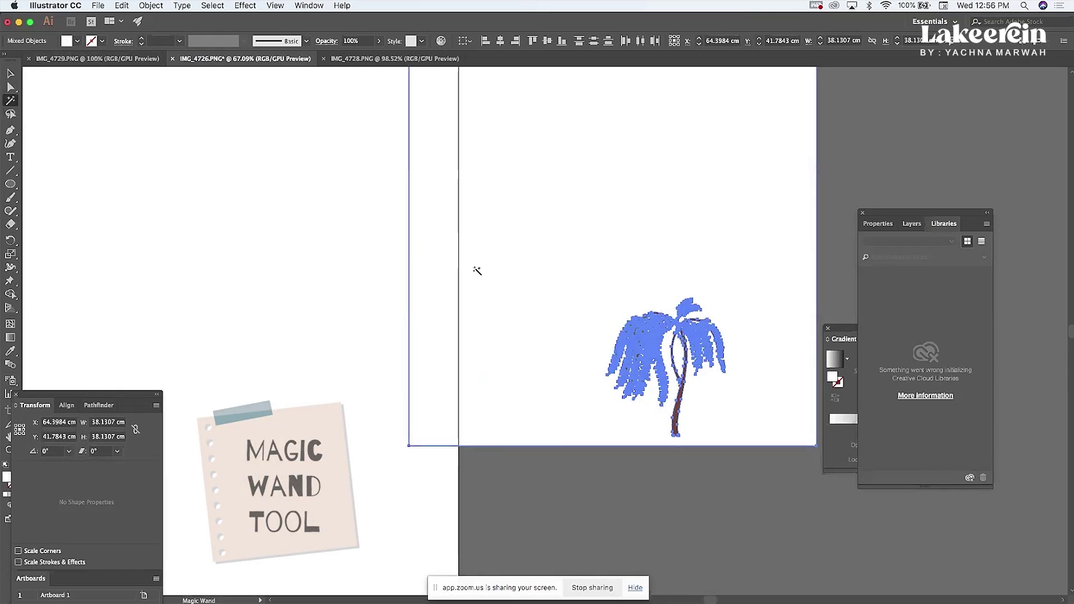
key(Delete)
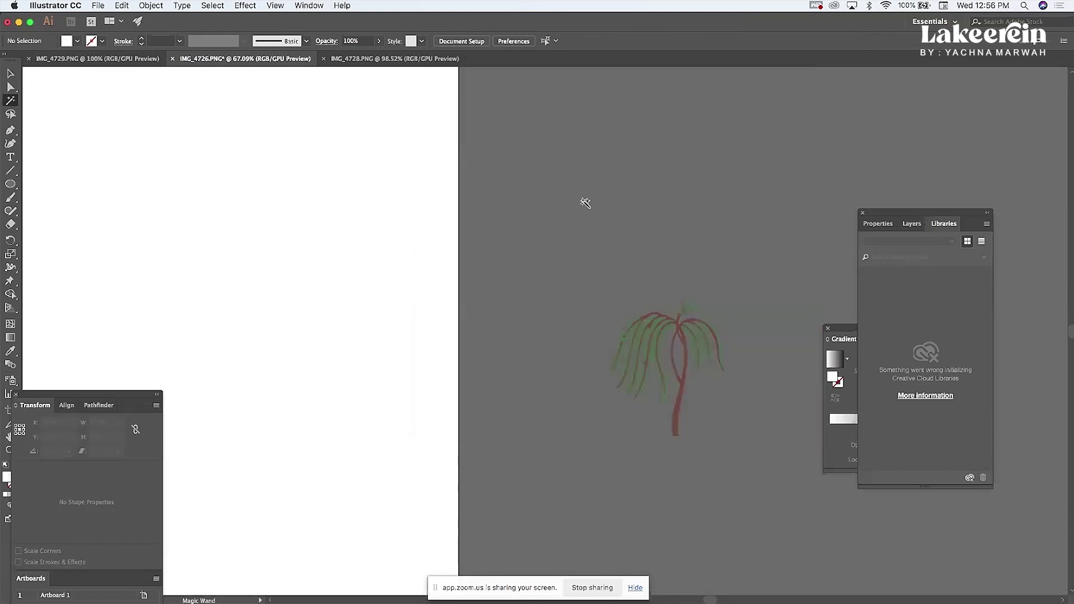
click(10, 73)
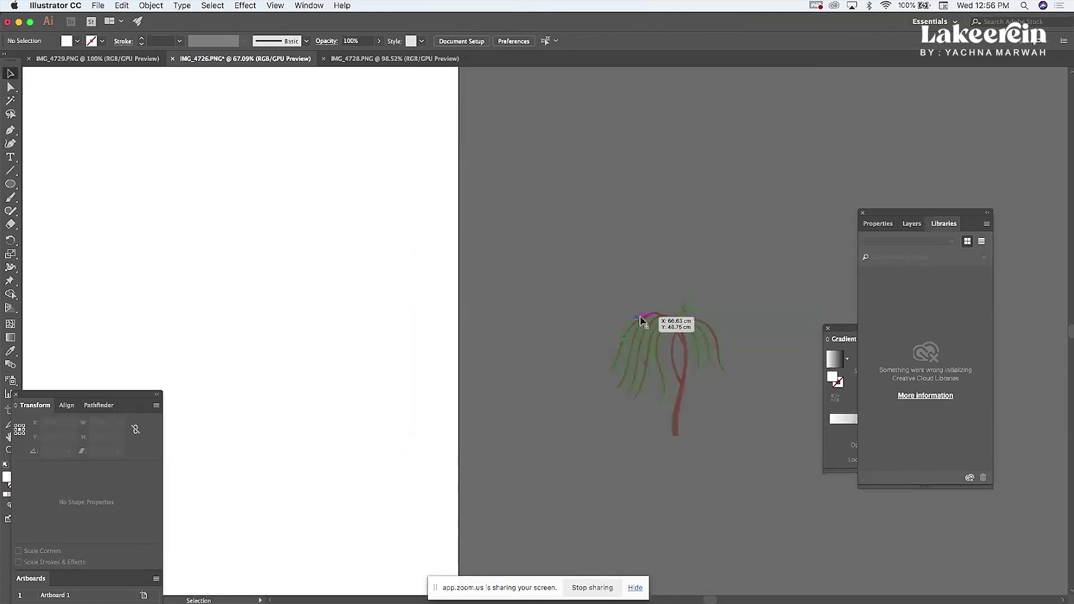
- Regroup the willow tree pieces and move the tree onto the left artboard
key(super+a)
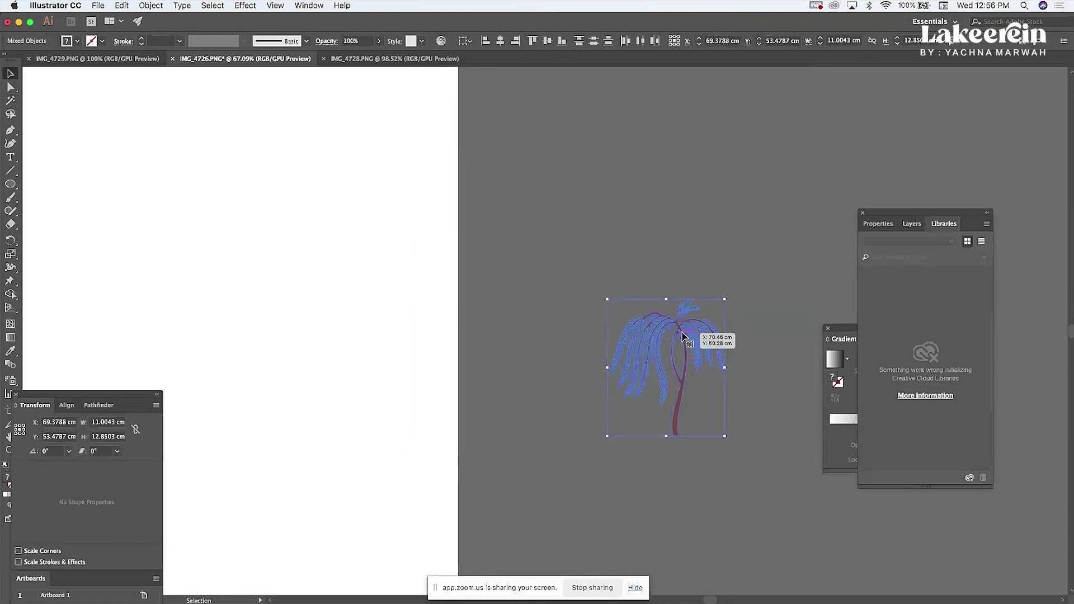
key(a)
key(v)
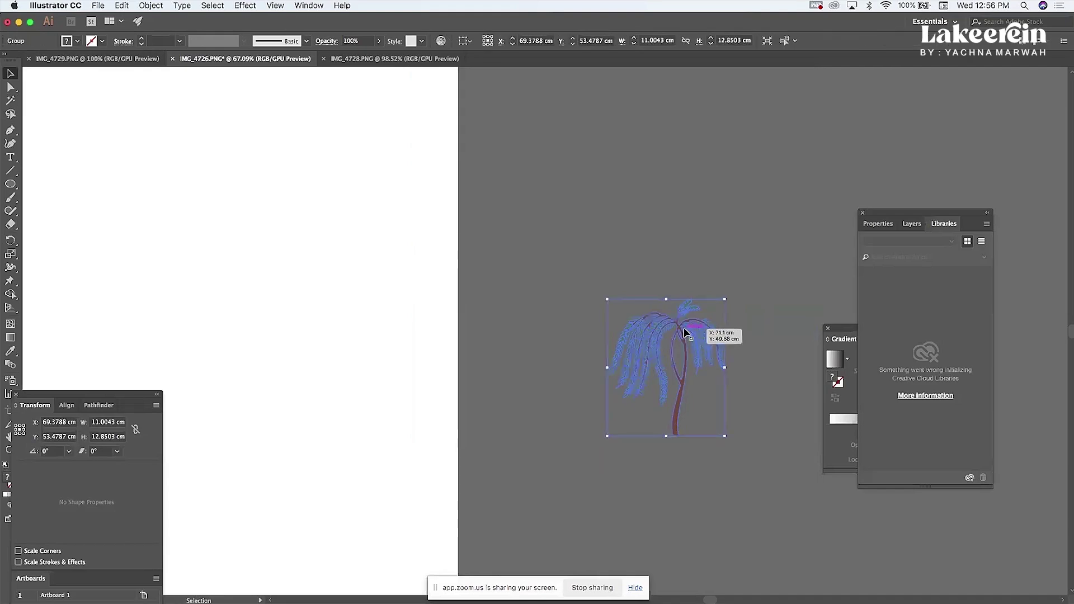
drag(684, 333, 235, 272)
click(402, 283)
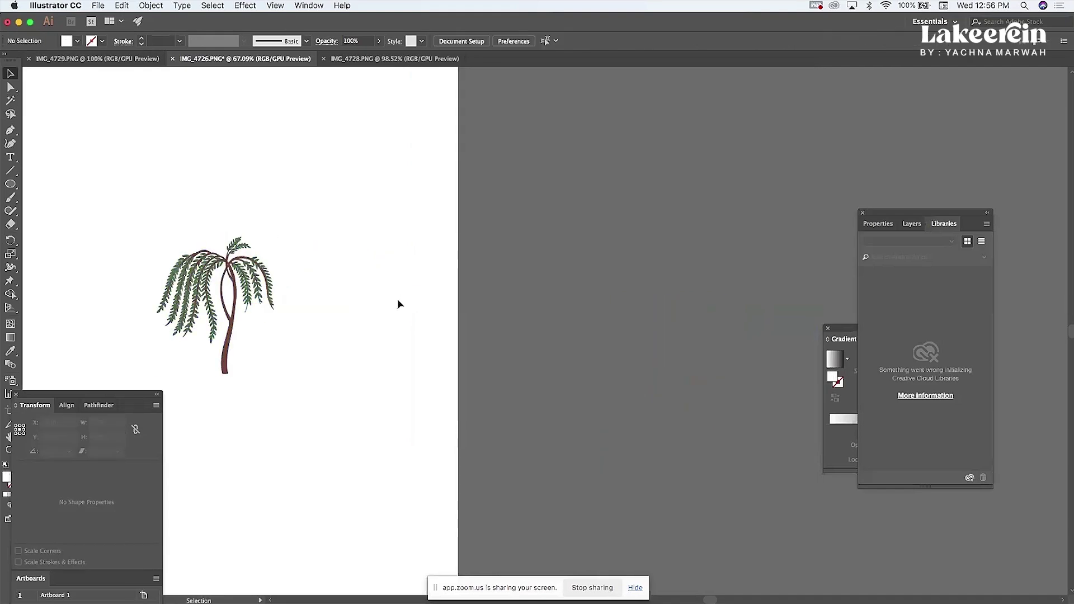
scroll(397, 299, up, 3)
scroll(442, 370, up, 1)
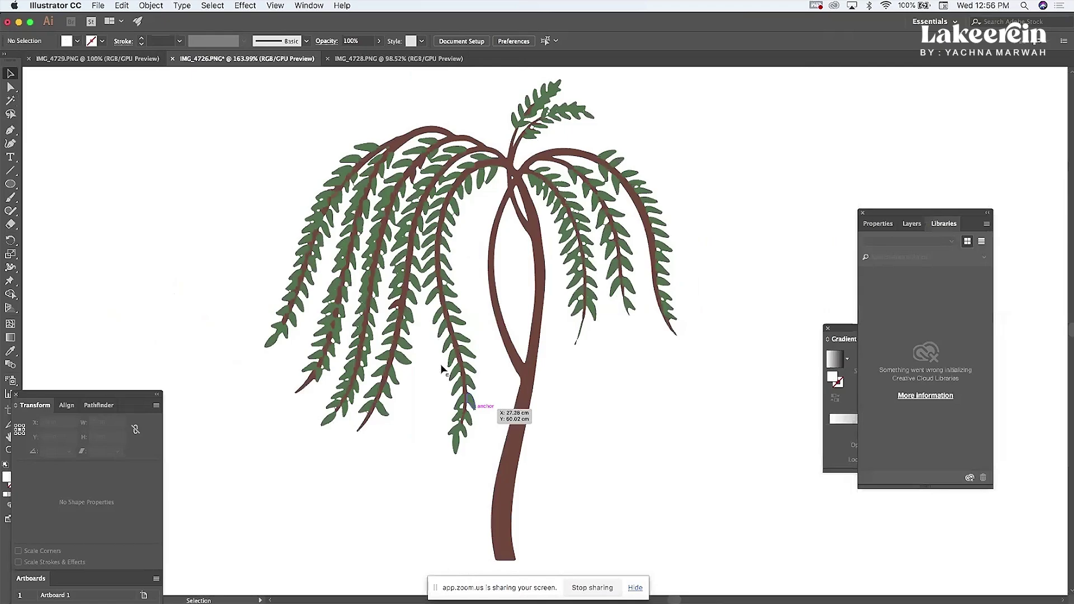
scroll(442, 370, up, 6)
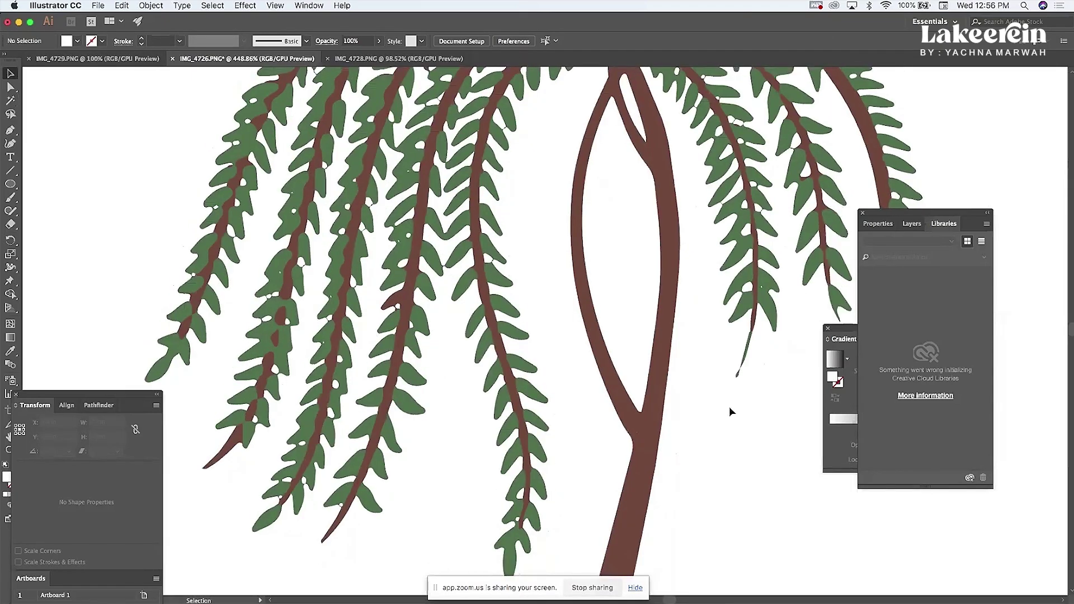
scroll(729, 408, down, 3)
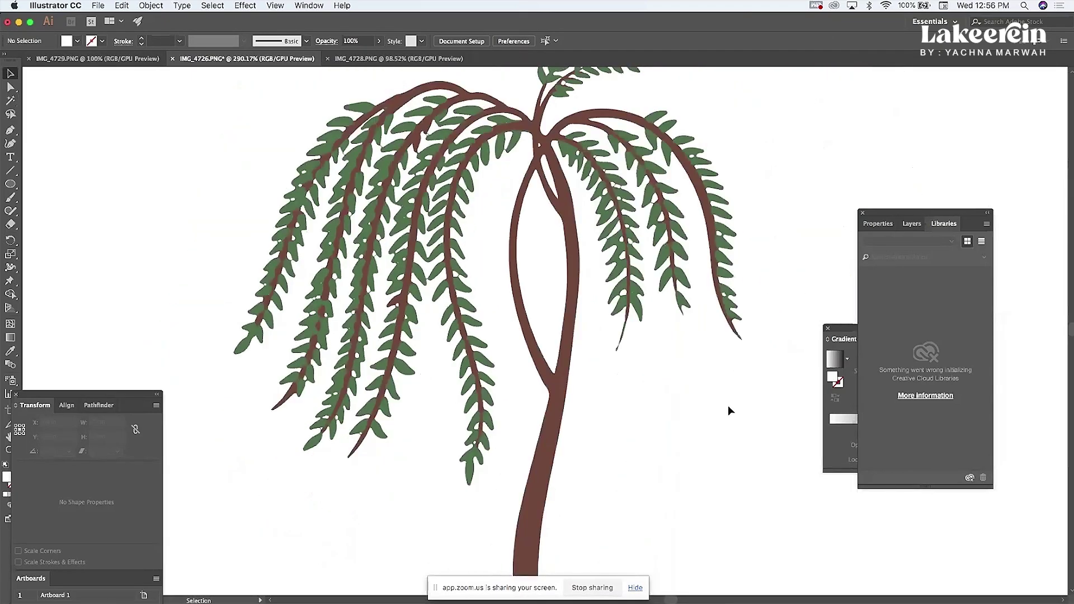
scroll(439, 294, up, 1)
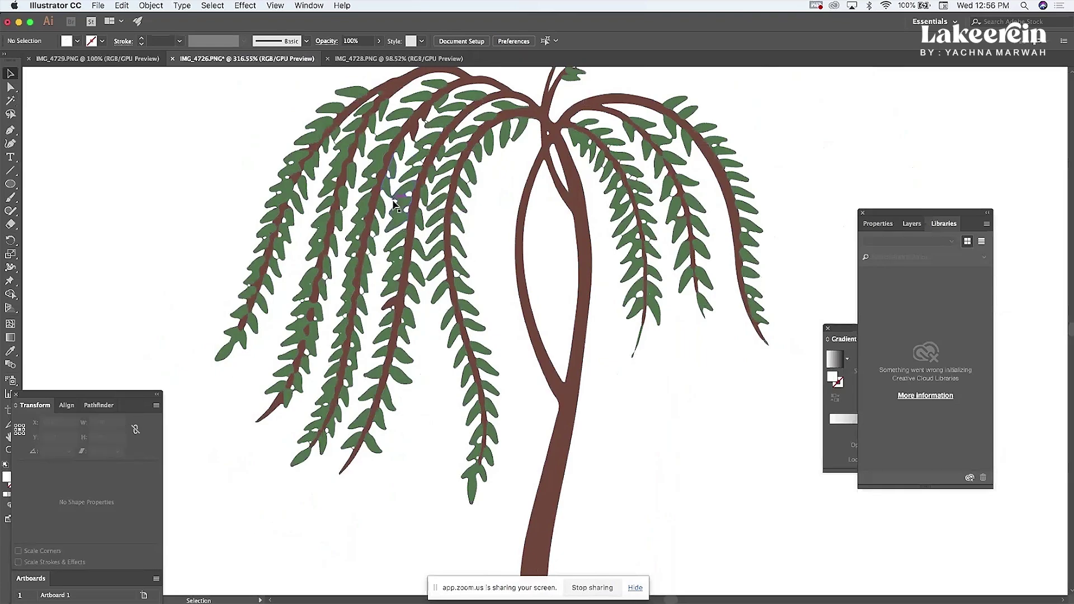
click(395, 205)
click(11, 225)
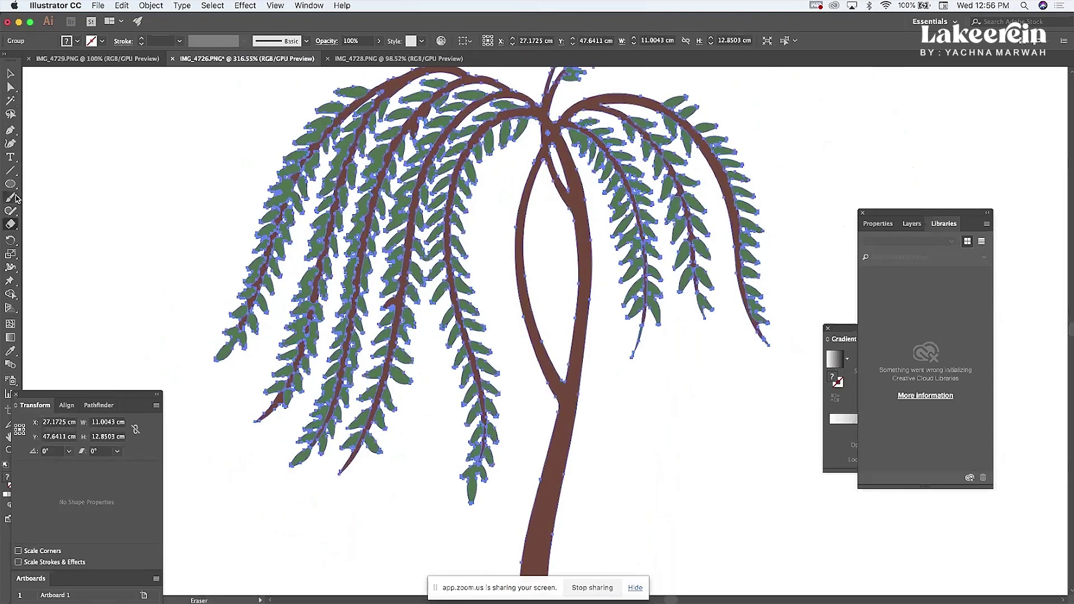
click(11, 200)
click(11, 210)
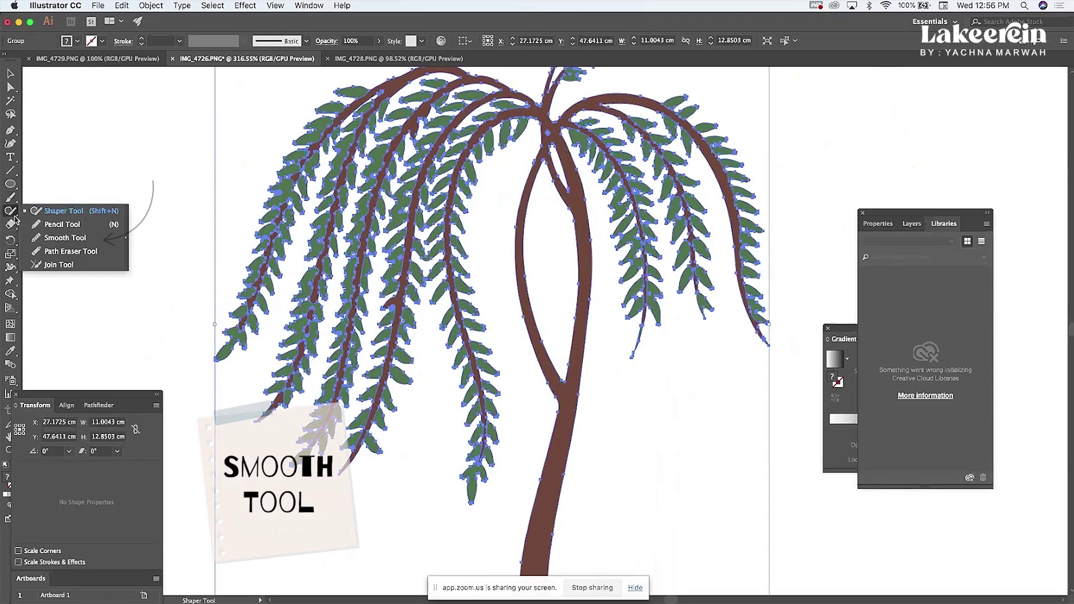
click(65, 239)
key(super+shift+a)
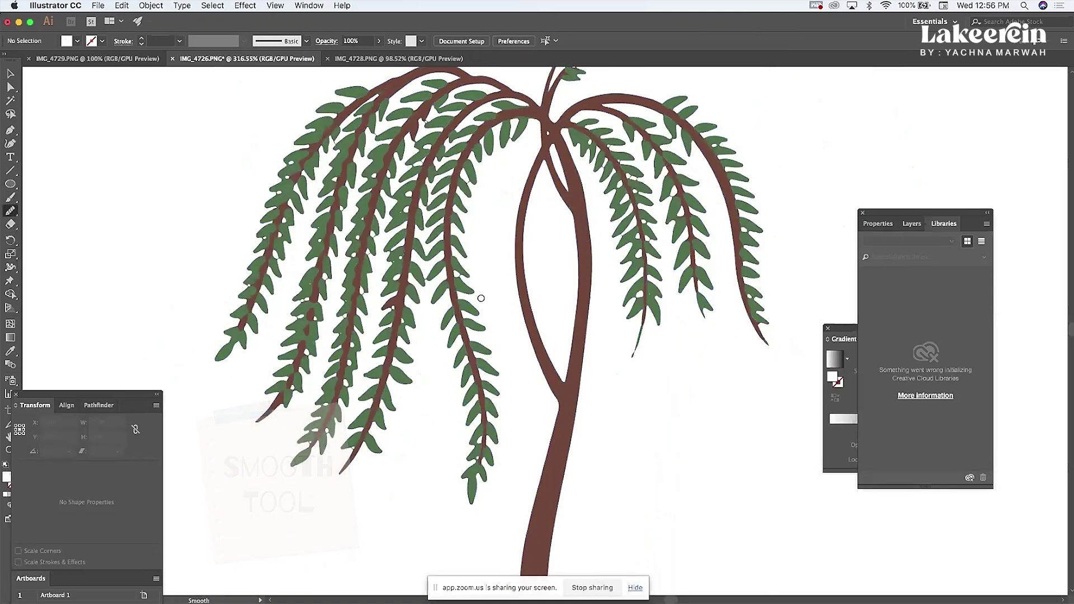
click(11, 74)
scroll(675, 258, down, 5)
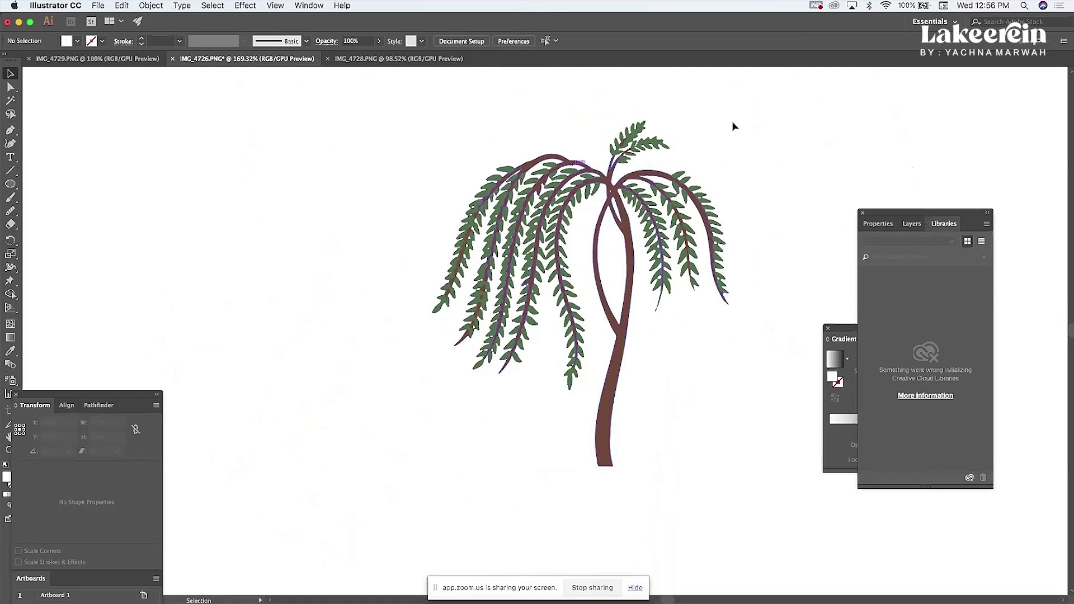
drag(386, 98, 752, 504)
click(369, 235)
scroll(557, 230, up, 2)
scroll(669, 246, down, 2)
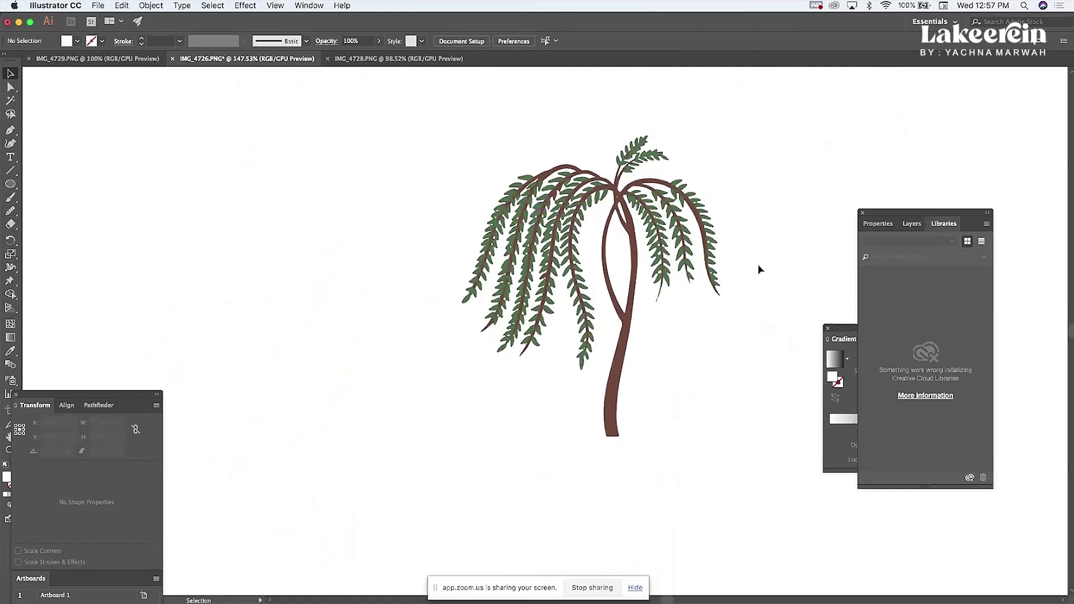
- In IMG_4728, trace the placed palm image with the 16 Colors preset, confirming the large-image warning
click(375, 58)
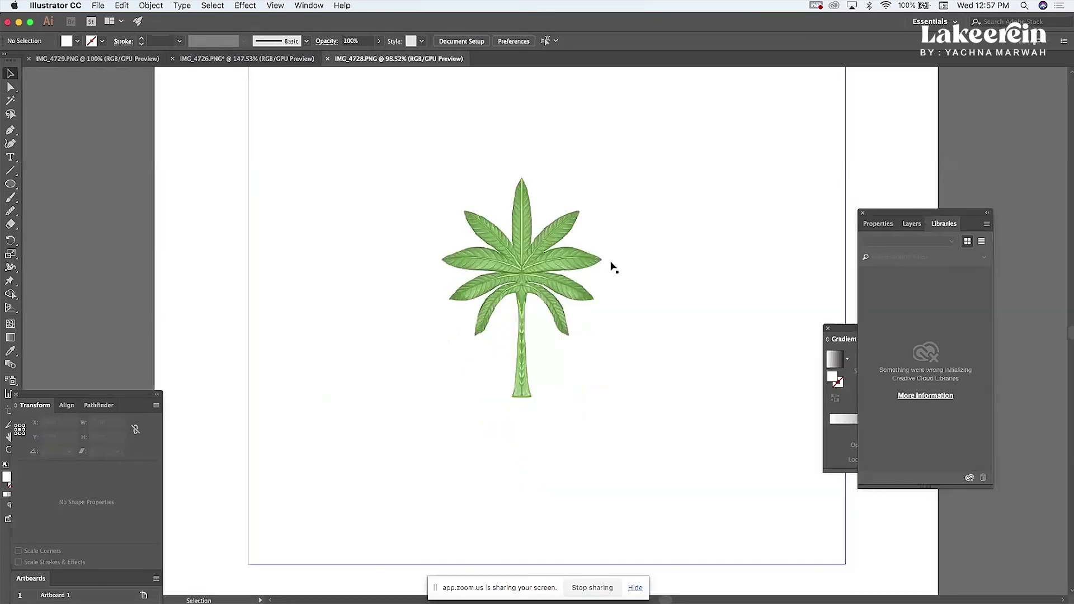
click(410, 203)
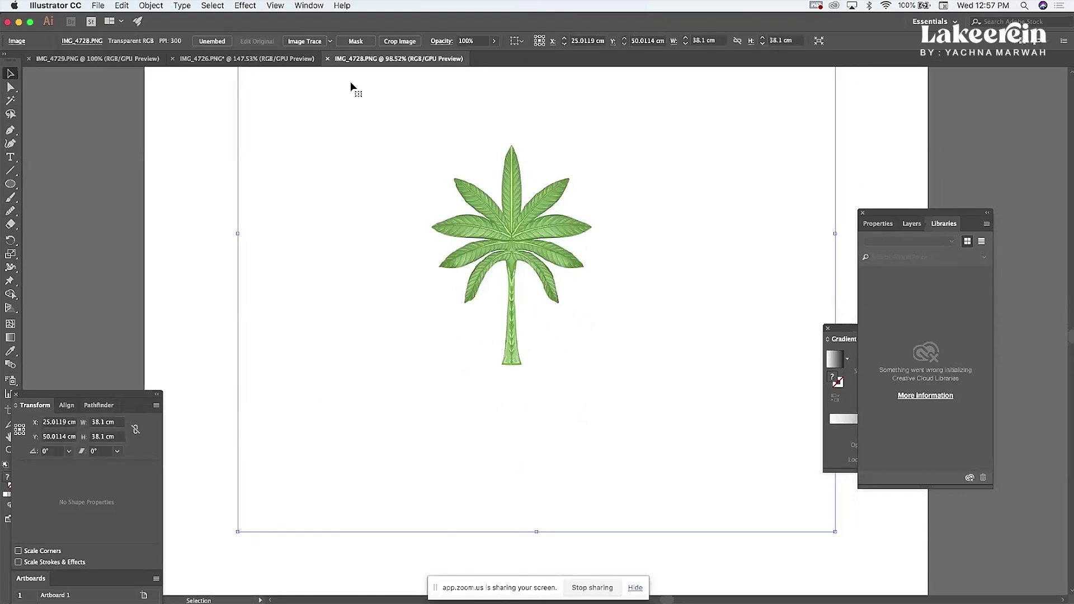
click(329, 42)
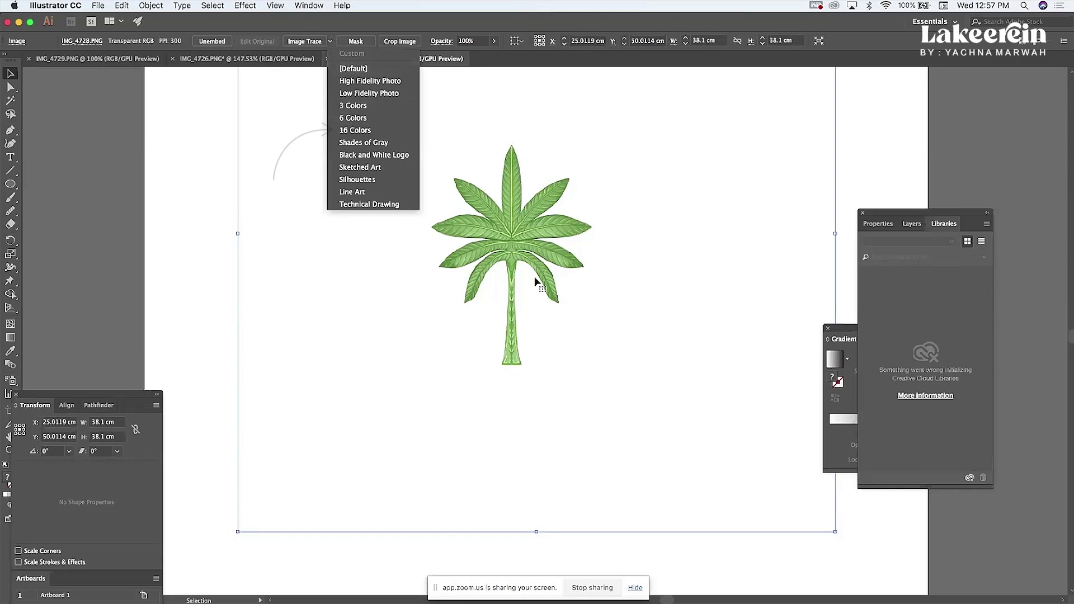
click(362, 129)
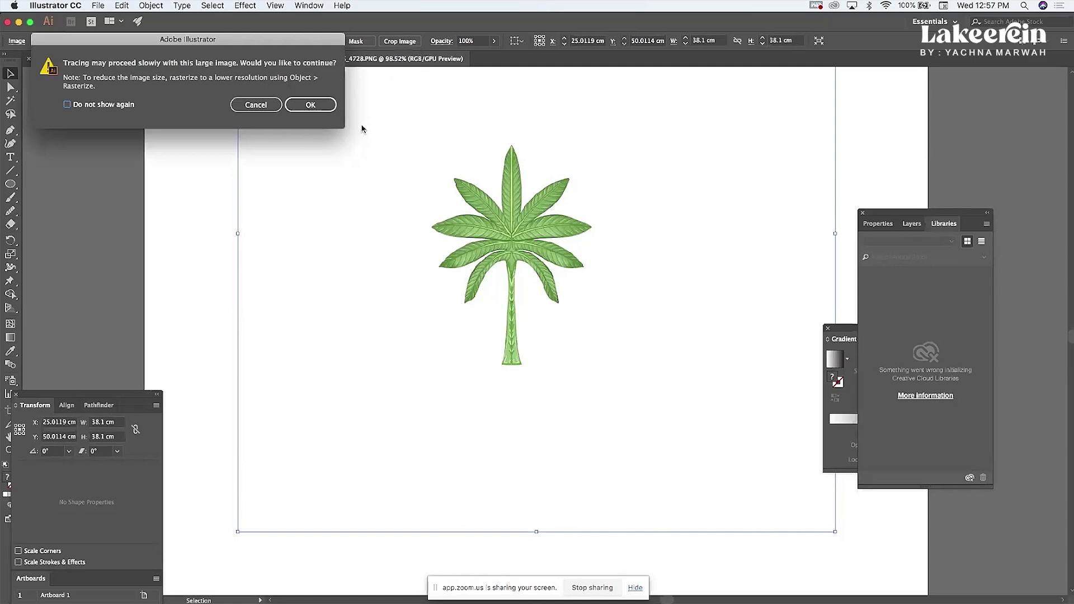
click(314, 107)
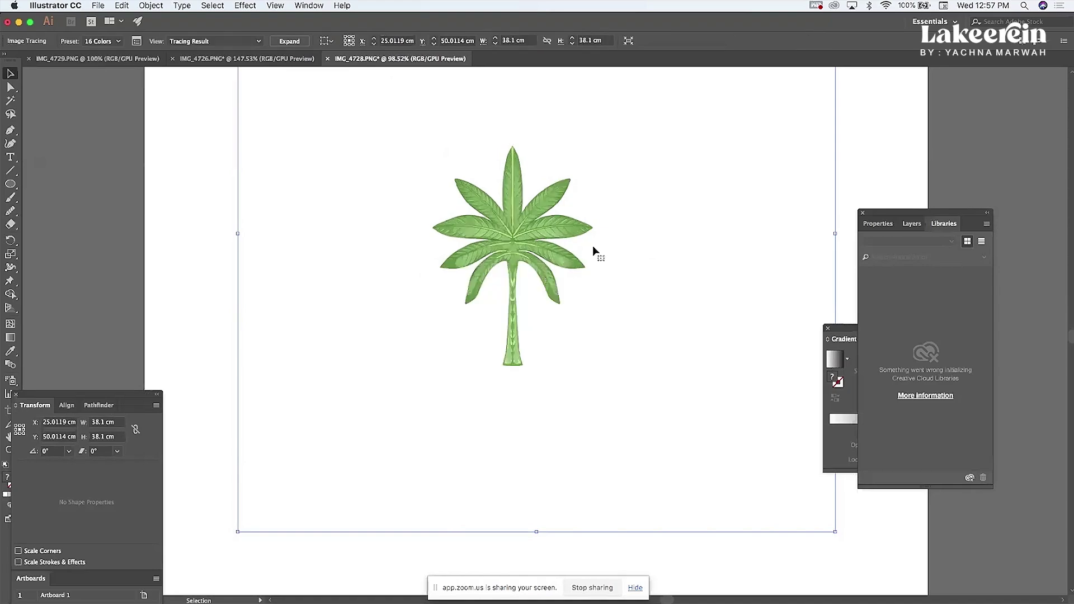
scroll(594, 249, up, 1)
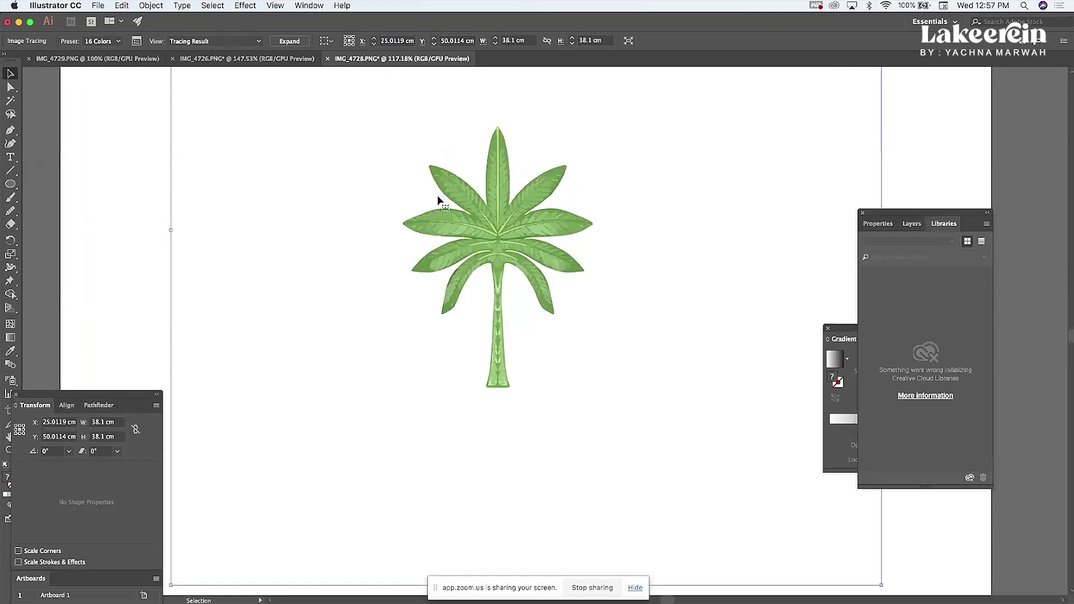
scroll(438, 199, up, 2)
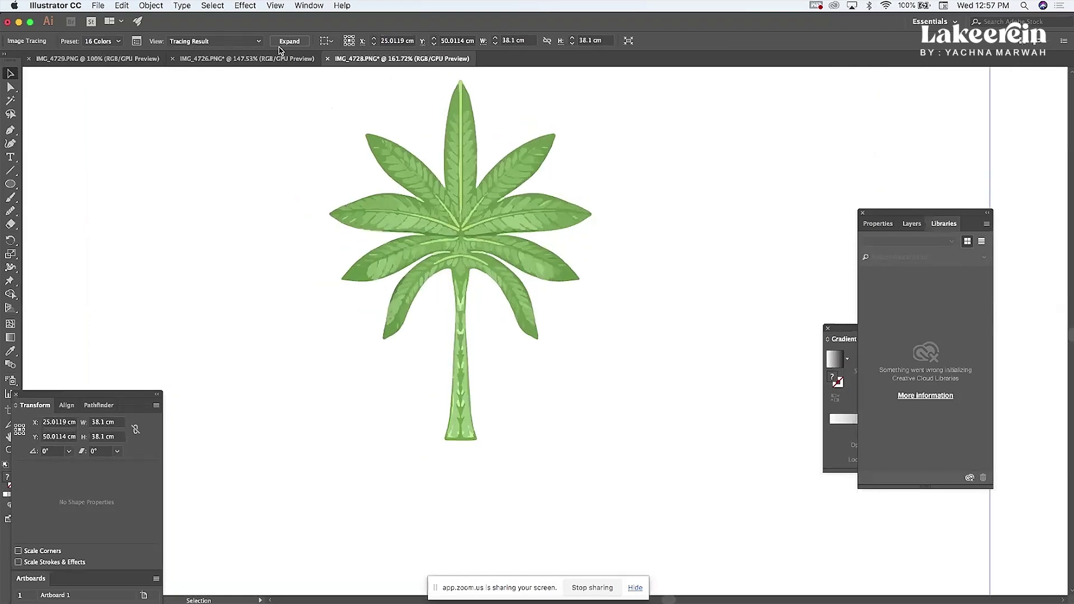
- Undo the 16-colour trace and retrace the palm with High Fidelity Photo
key(super+z)
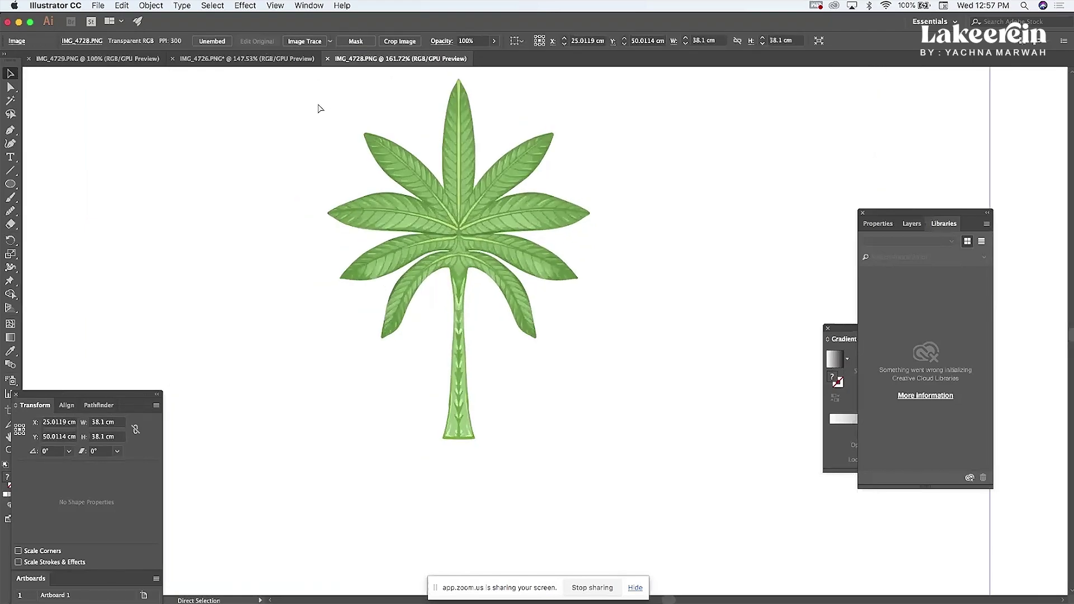
click(331, 41)
click(348, 82)
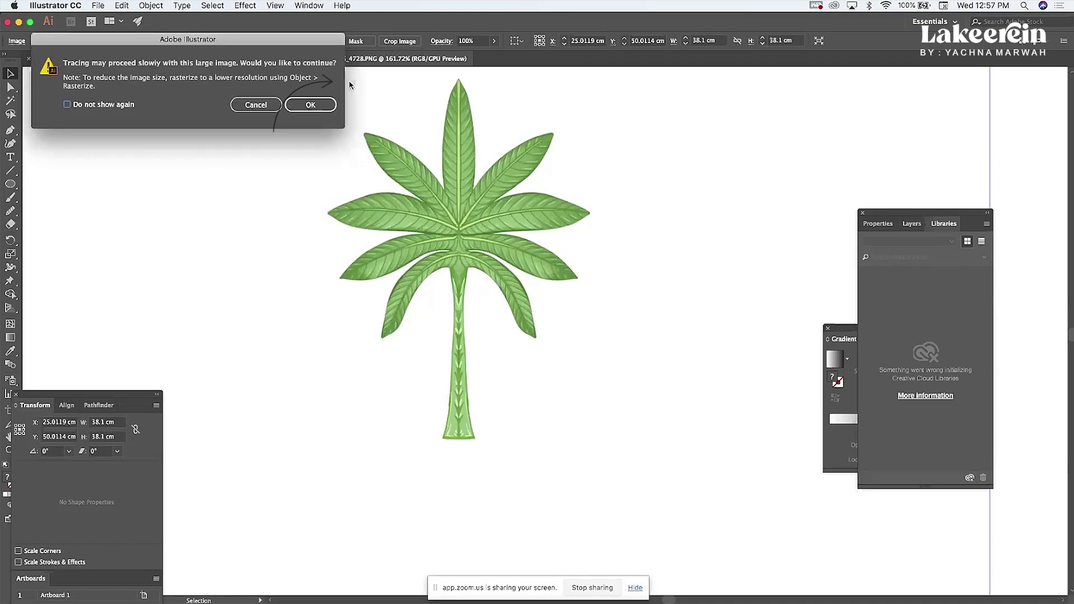
click(311, 105)
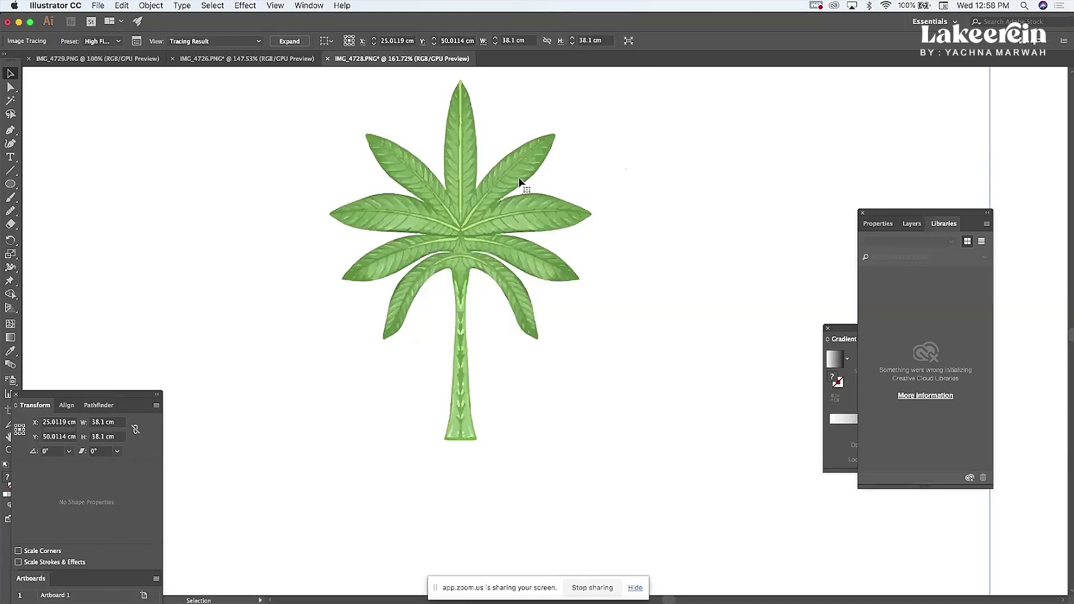
scroll(369, 330, down, 3)
scroll(391, 300, up, 3)
- Expand the palm tracing into editable paths and fit the artboard in view
click(287, 43)
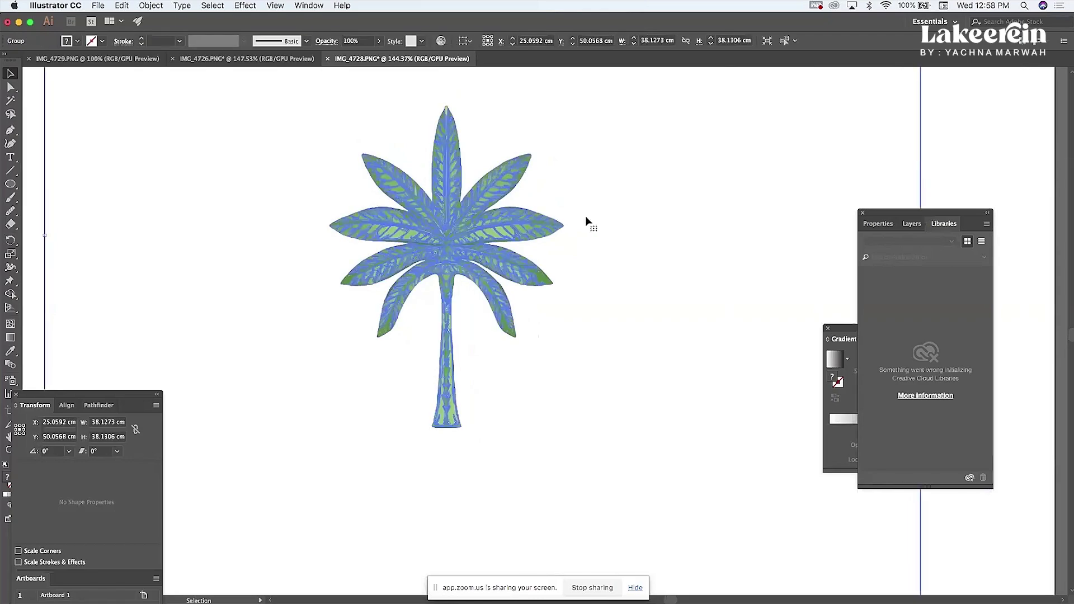
key(super+0)
drag(775, 212, 783, 198)
click(734, 391)
scroll(734, 391, up, 2)
scroll(732, 391, up, 1)
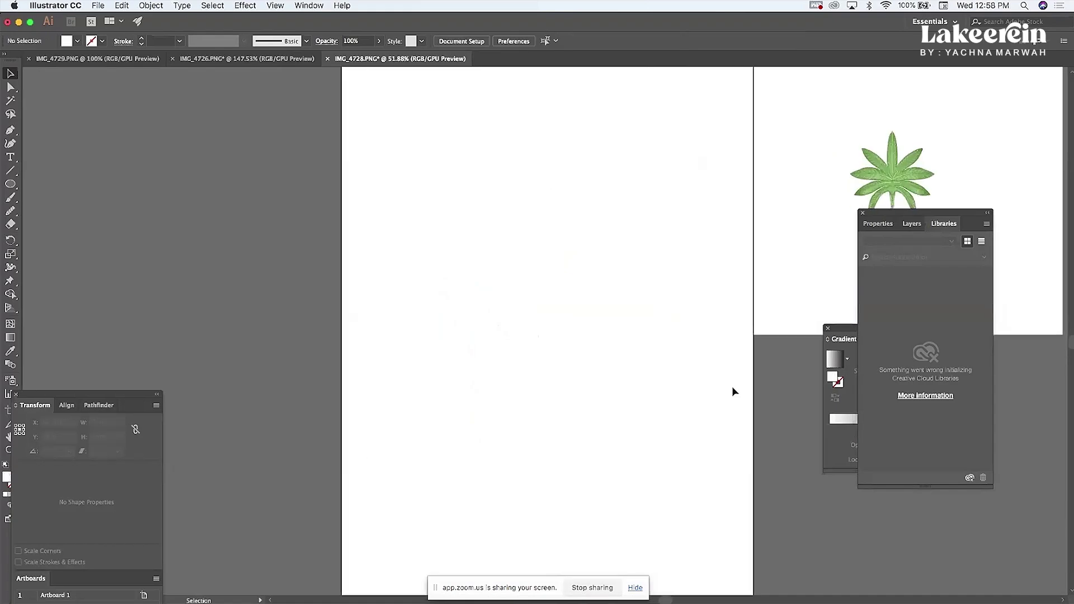
scroll(716, 375, right, 5)
click(700, 360)
key(super+z)
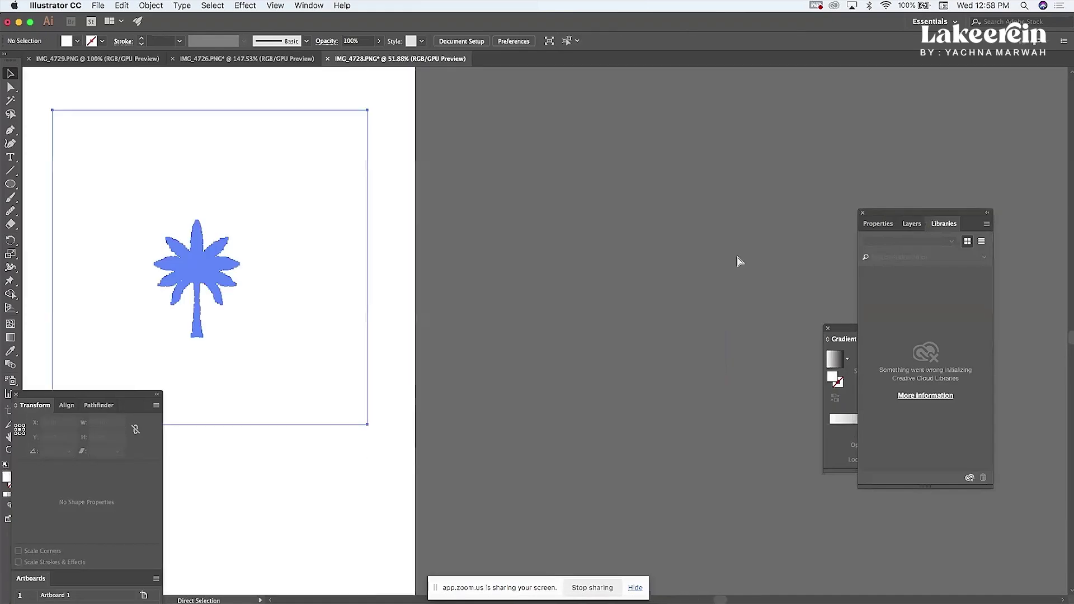
- Ungroup the traced palm and delete its white background rectangle
drag(201, 229, 606, 216)
right_click(607, 212)
click(639, 305)
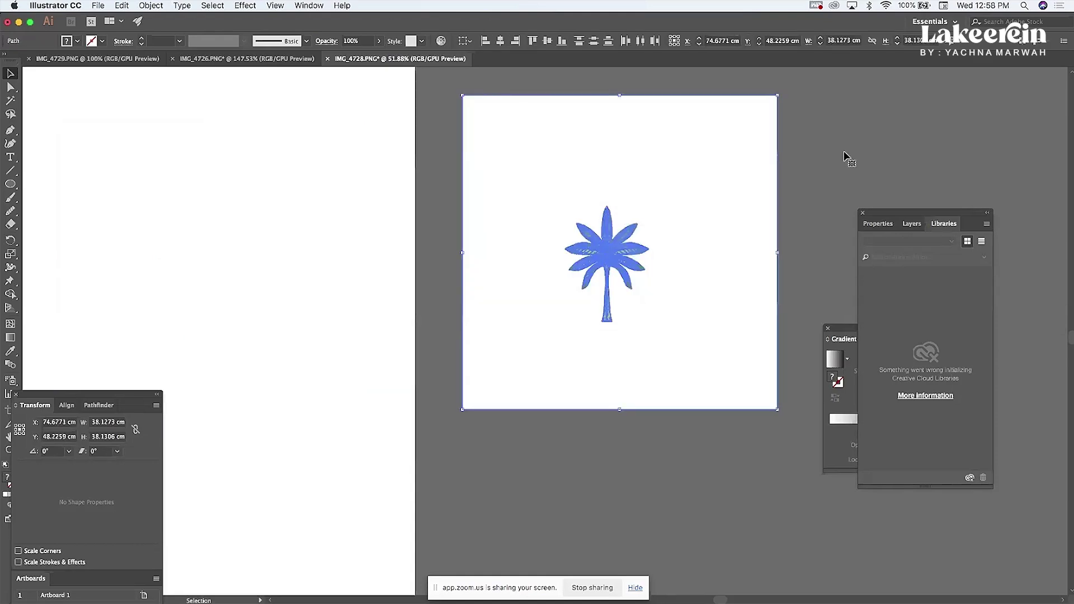
click(776, 156)
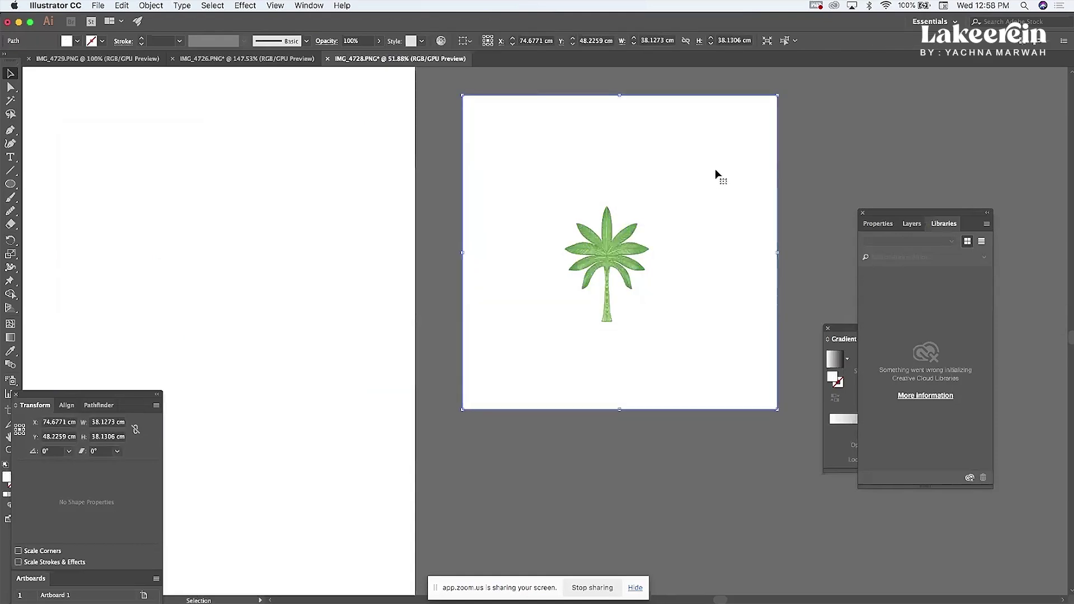
key(Delete)
scroll(554, 188, up, 6)
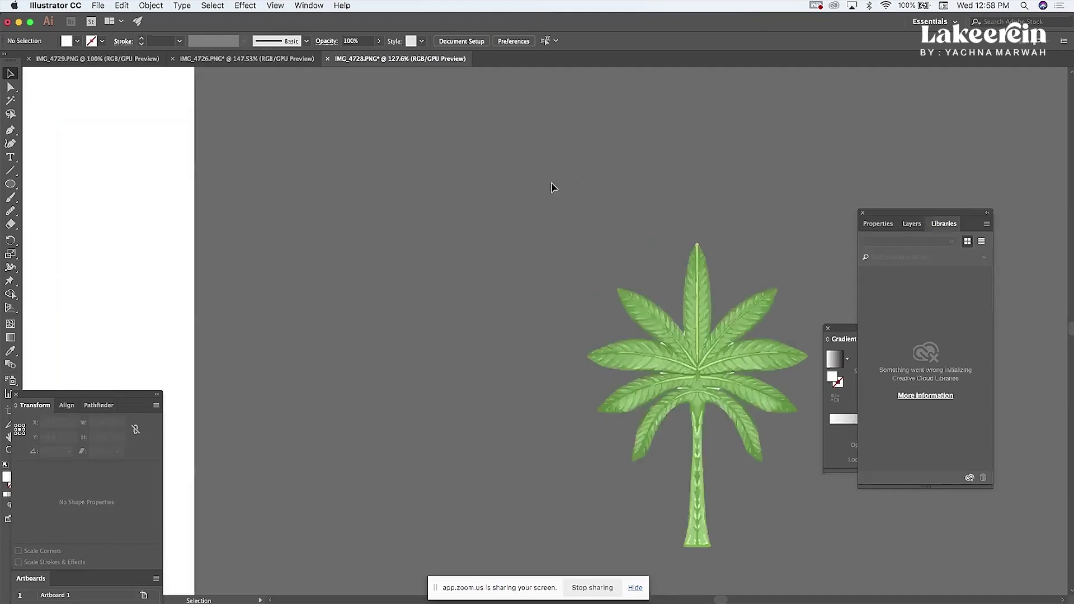
- Select all the light highlight paths with the Magic Wand
click(10, 100)
scroll(693, 275, up, 4)
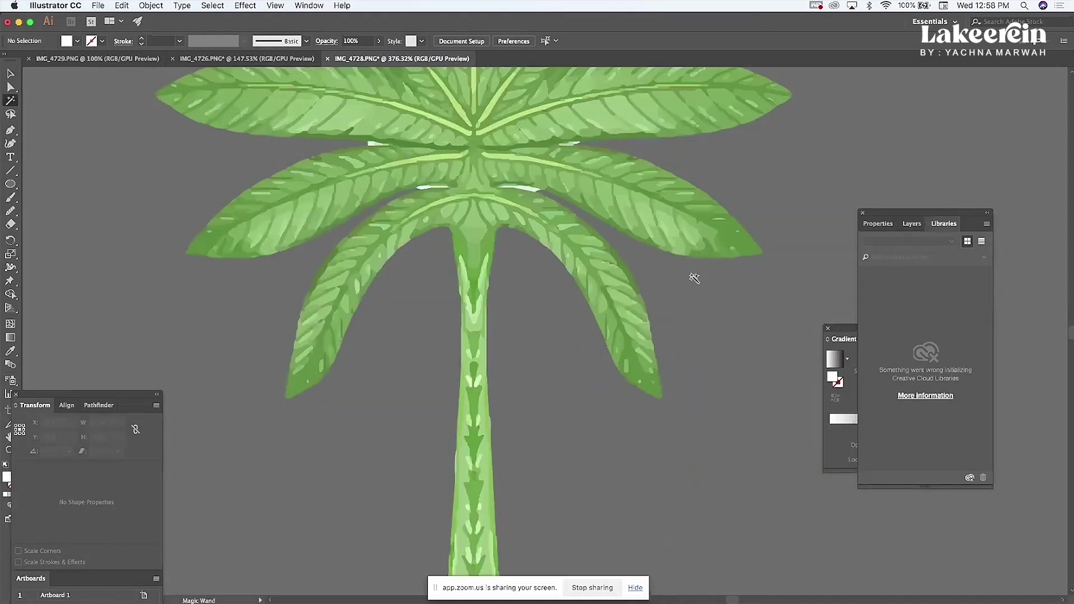
click(525, 184)
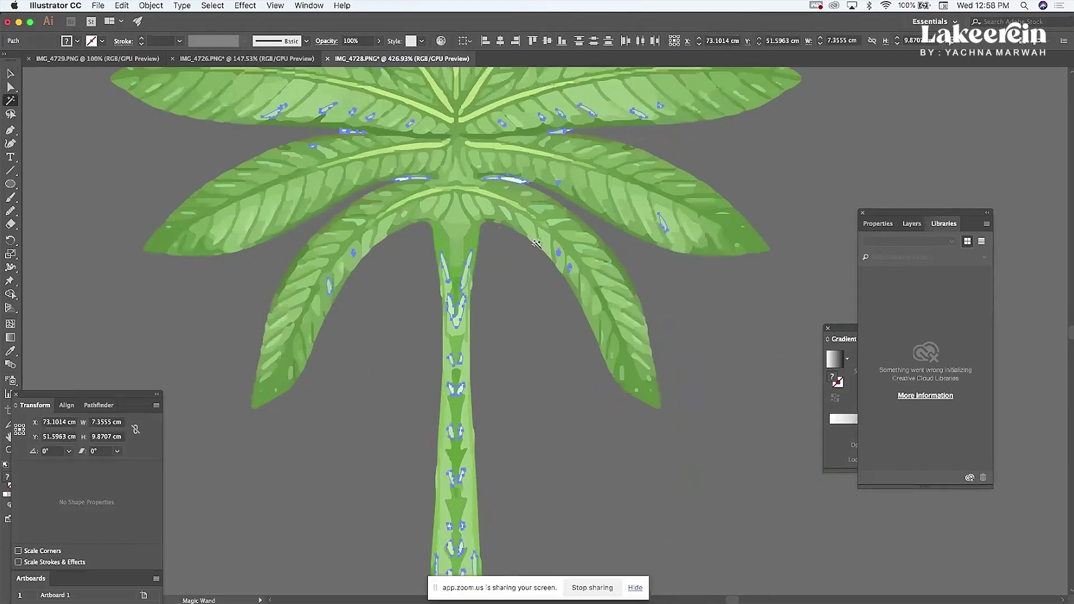
scroll(537, 246, up, 4)
scroll(548, 246, up, 2)
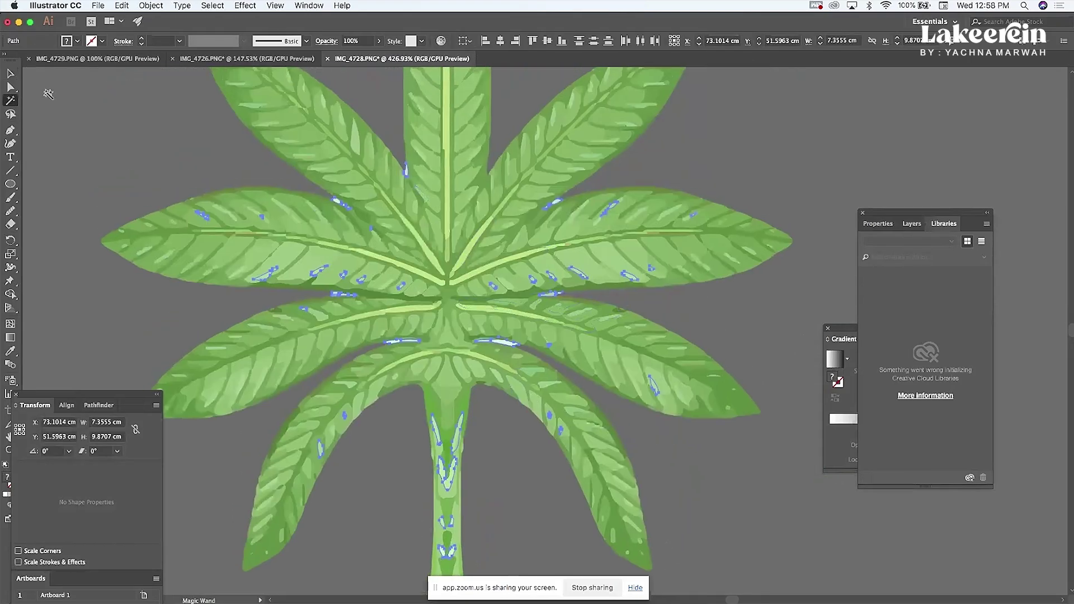
- Erase stray highlight bits on the lower leaves with the Eraser, then deselect
key(shift+e)
mouse_move(333, 197)
mouse_down()
mouse_move(414, 162)
mouse_move(451, 167)
mouse_up()
drag(556, 206, 559, 204)
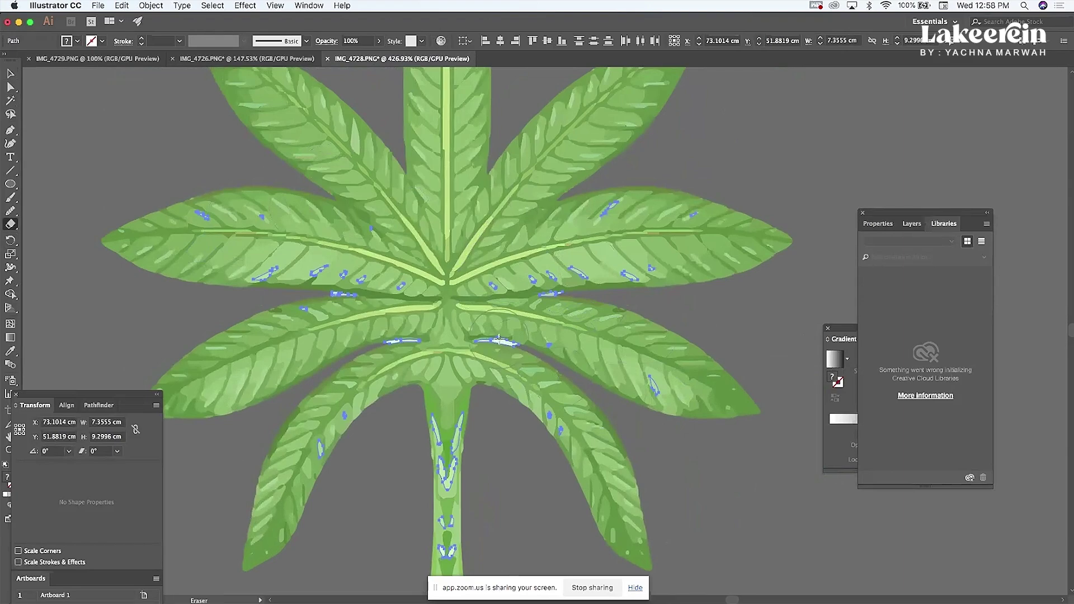
drag(499, 340, 497, 338)
drag(382, 348, 366, 346)
scroll(448, 297, down, 5)
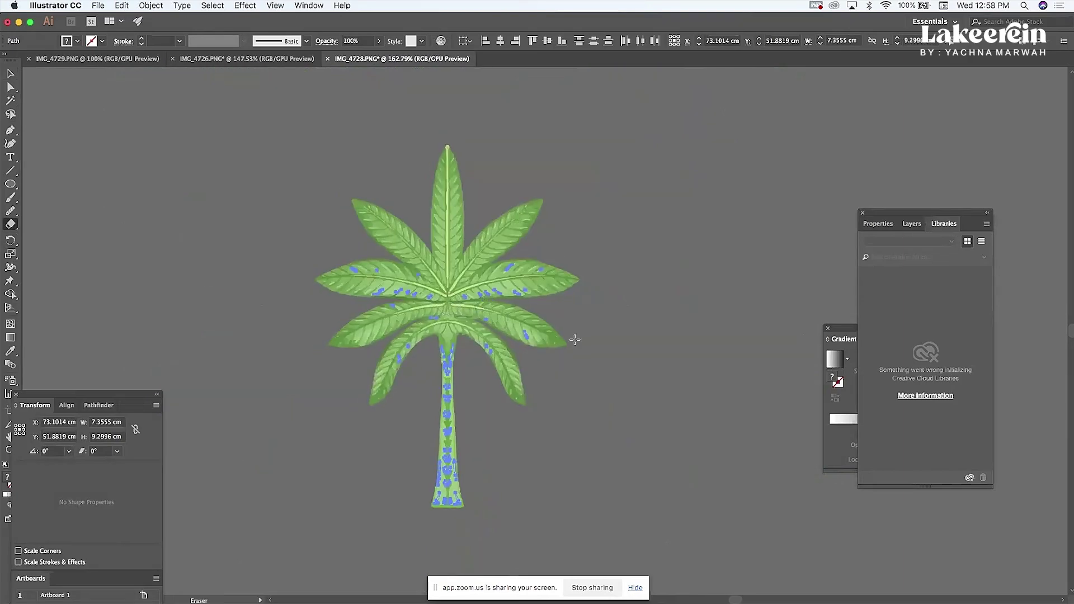
click(12, 73)
click(238, 170)
scroll(427, 173, down, 3)
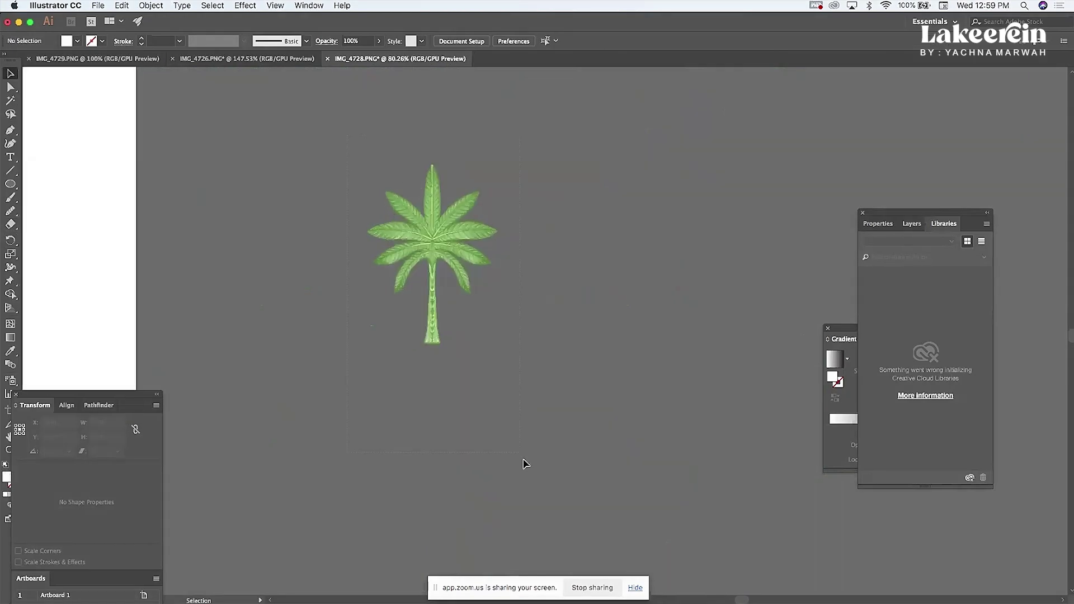
- Group all the palm's paths into one object and move it onto the artboard
key(super+a)
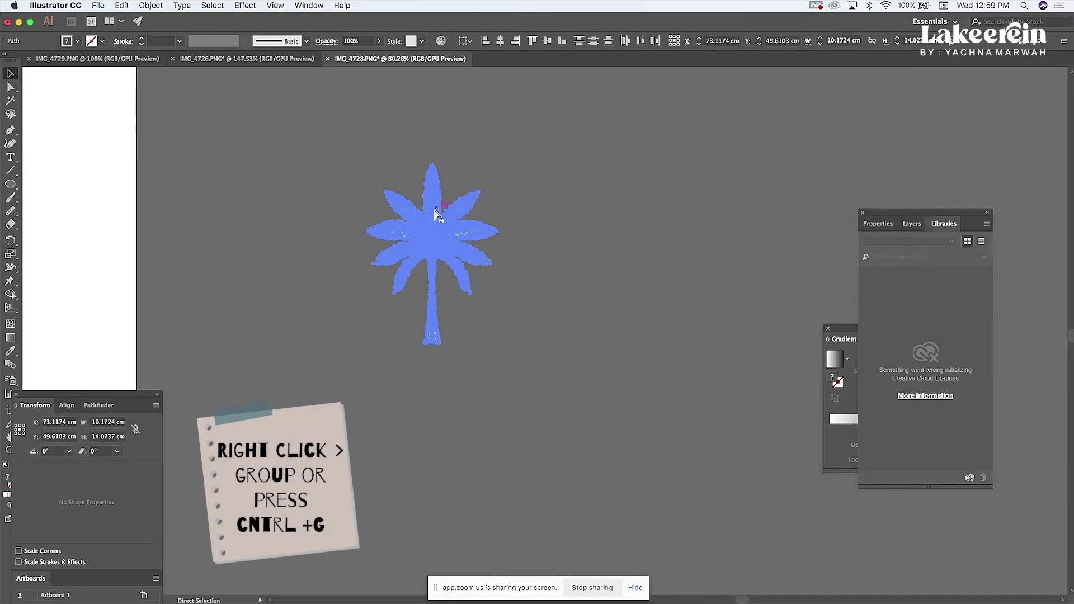
right_click(437, 214)
click(468, 281)
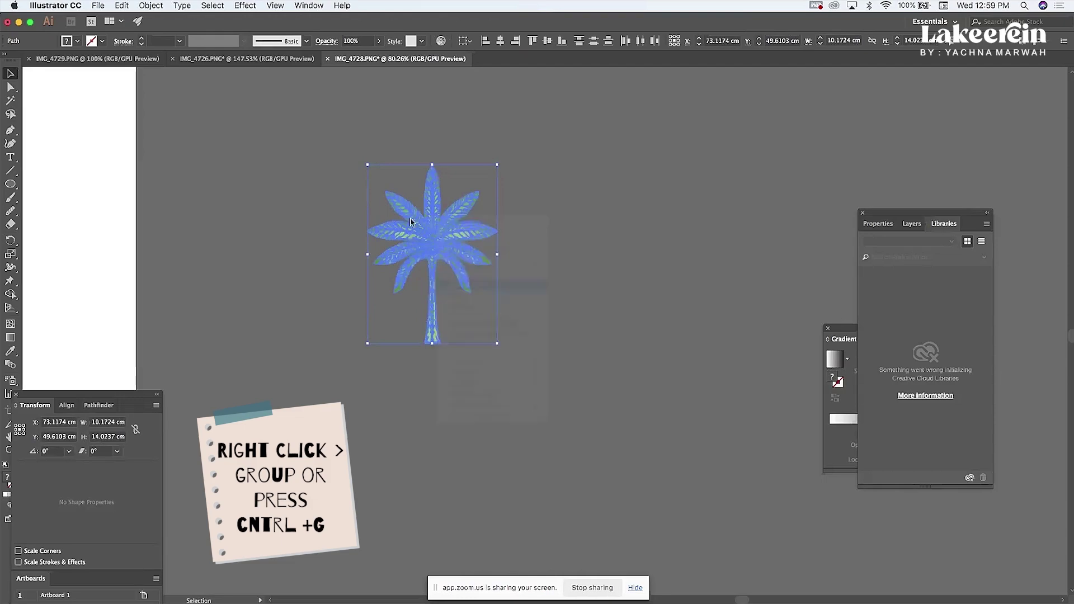
drag(431, 239, 66, 191)
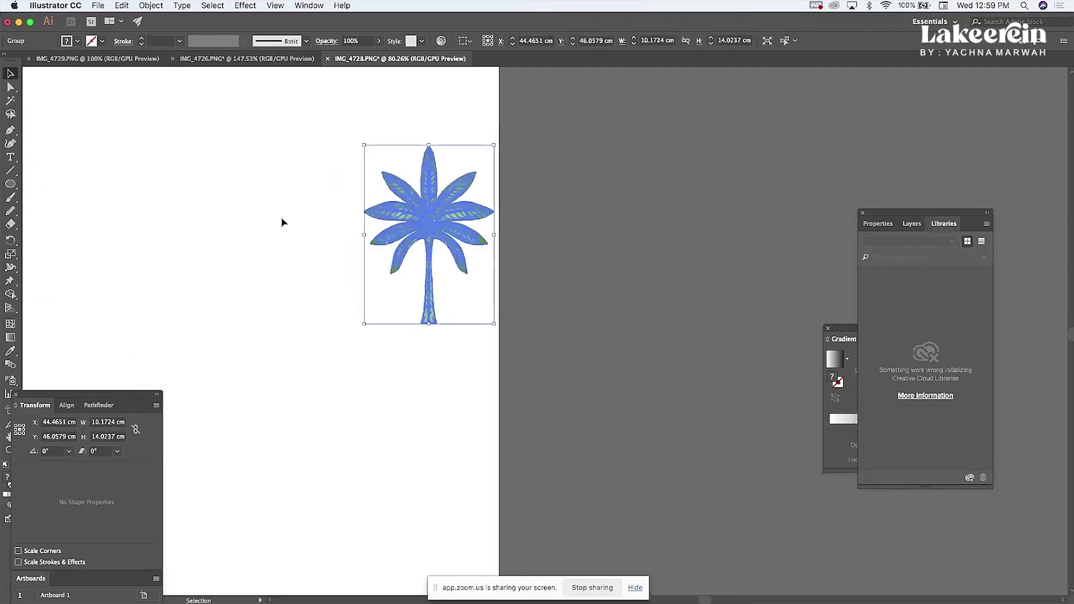
- Scale the palm up to about 23 × 31.7 cm and switch to the IMG_4729.PNG document
click(283, 224)
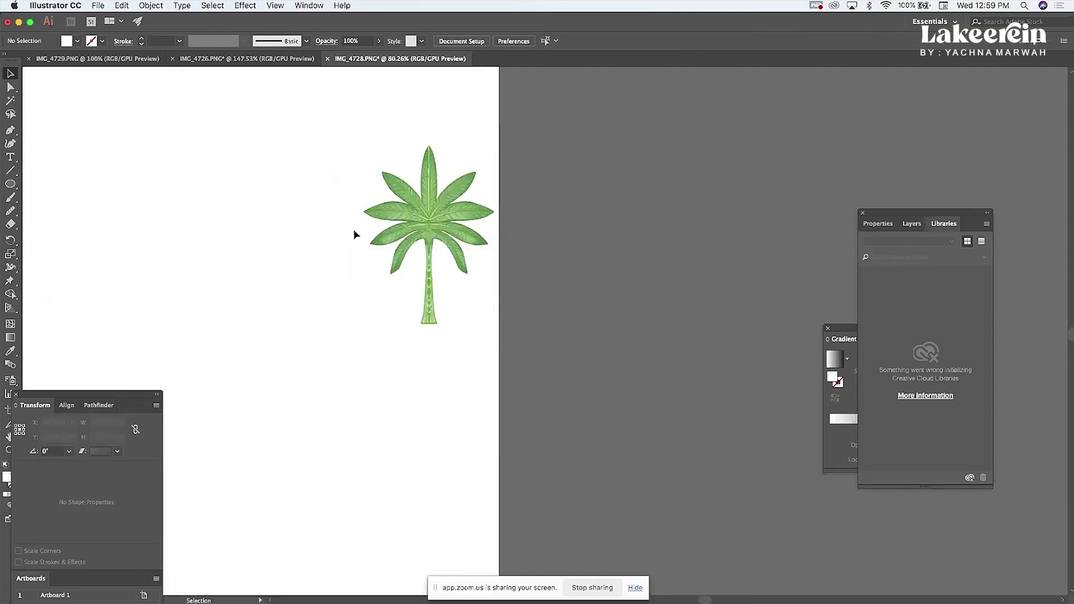
click(398, 236)
drag(362, 335, 200, 524)
click(625, 391)
scroll(613, 399, down, 3)
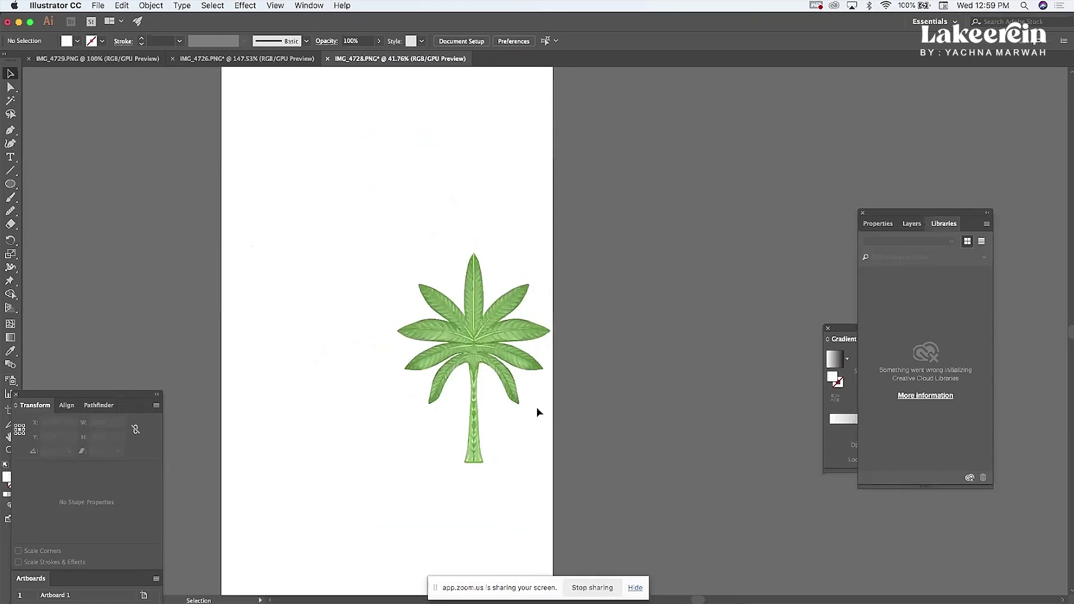
click(119, 60)
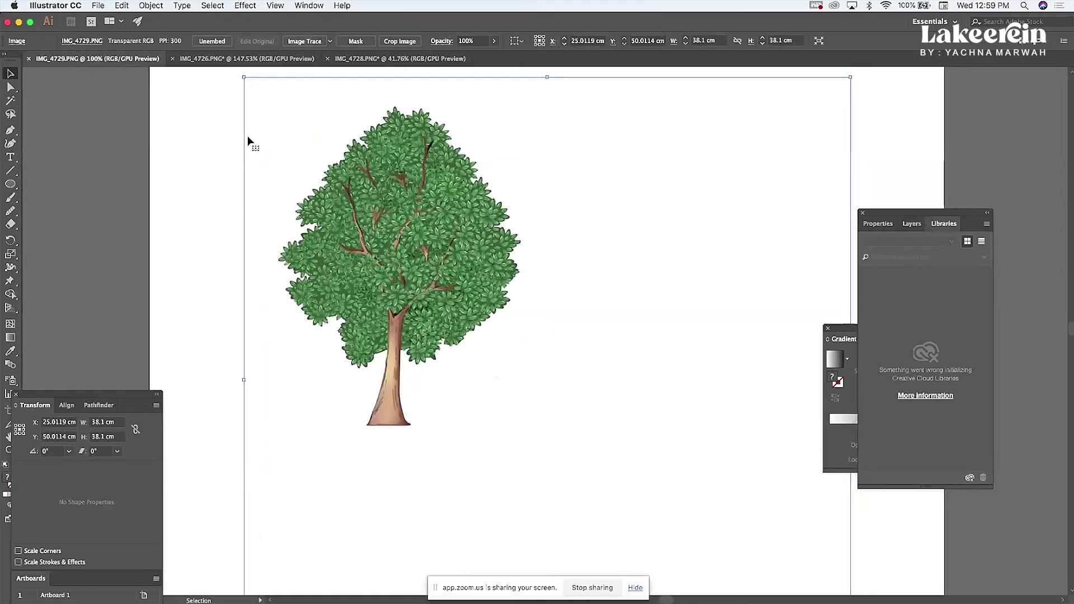
- Trace the IMG_4729 leafy tree with the High Fidelity Photo preset, accepting the slow-tracing warning
click(330, 41)
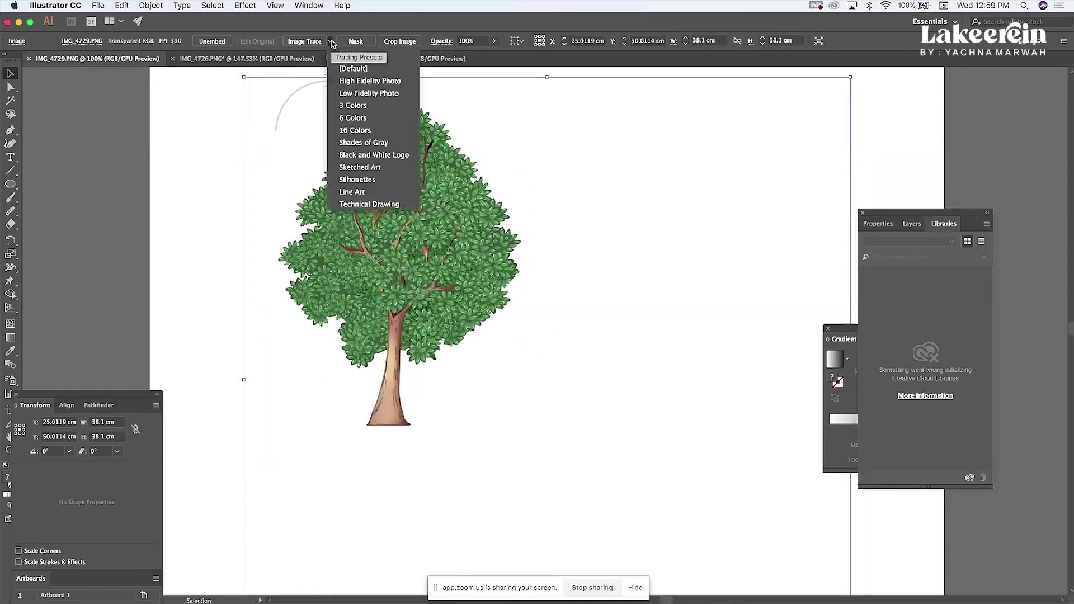
click(343, 81)
click(311, 105)
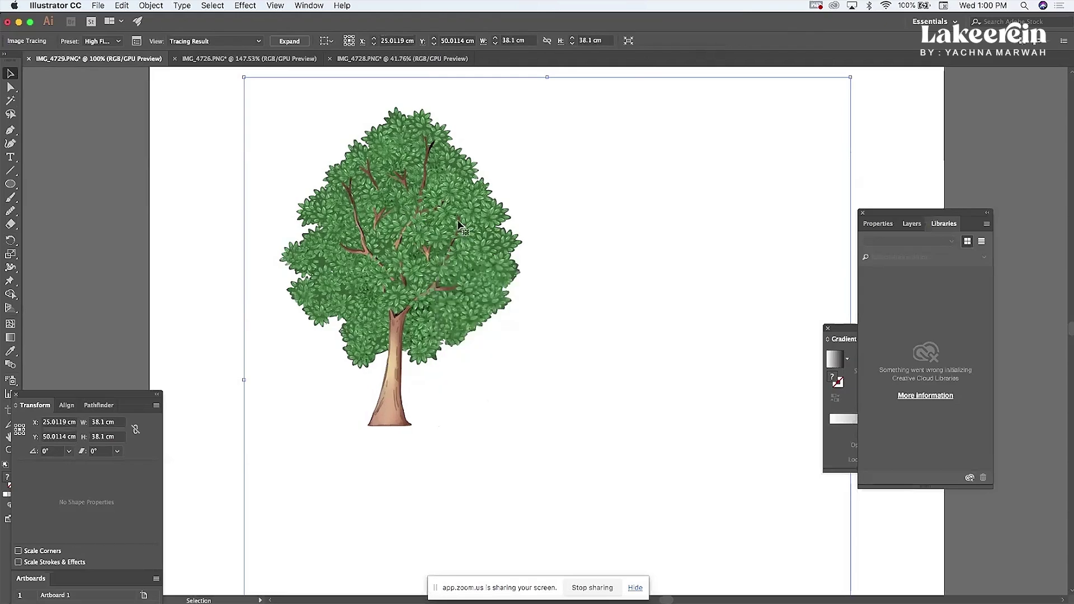
scroll(438, 225, up, 1)
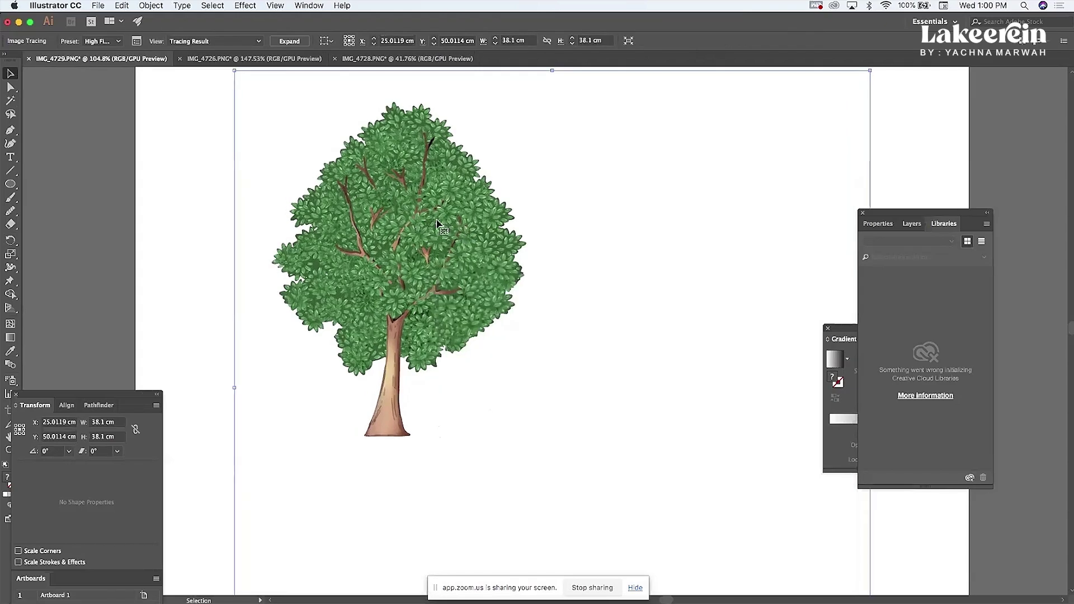
scroll(439, 225, up, 3)
scroll(438, 225, down, 4)
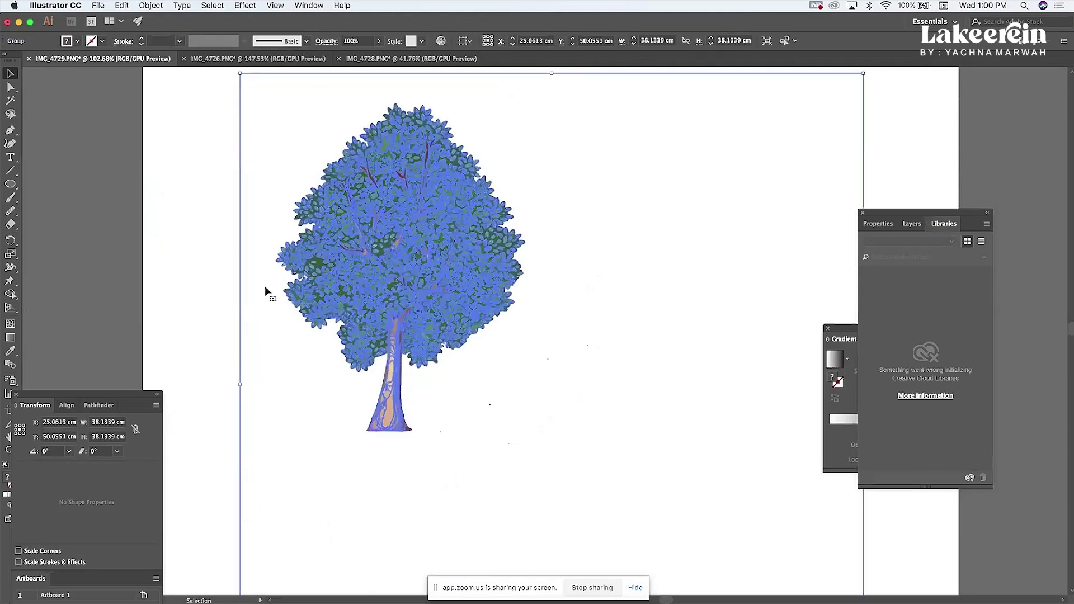
- Ungroup the traced leafy tree's paths and reselect the tree with the Selection tool
right_click(359, 224)
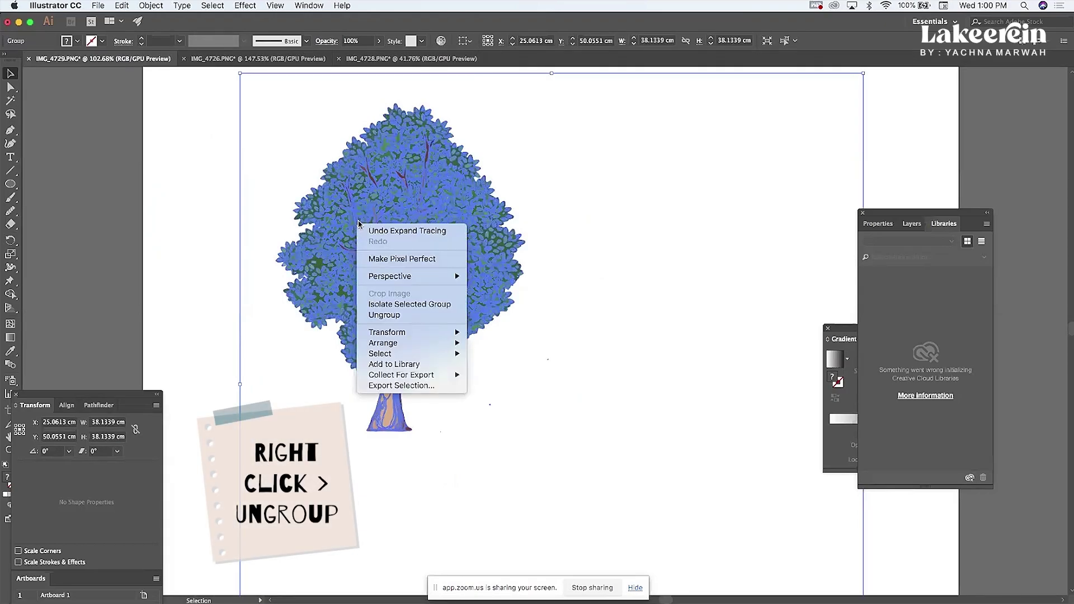
click(401, 317)
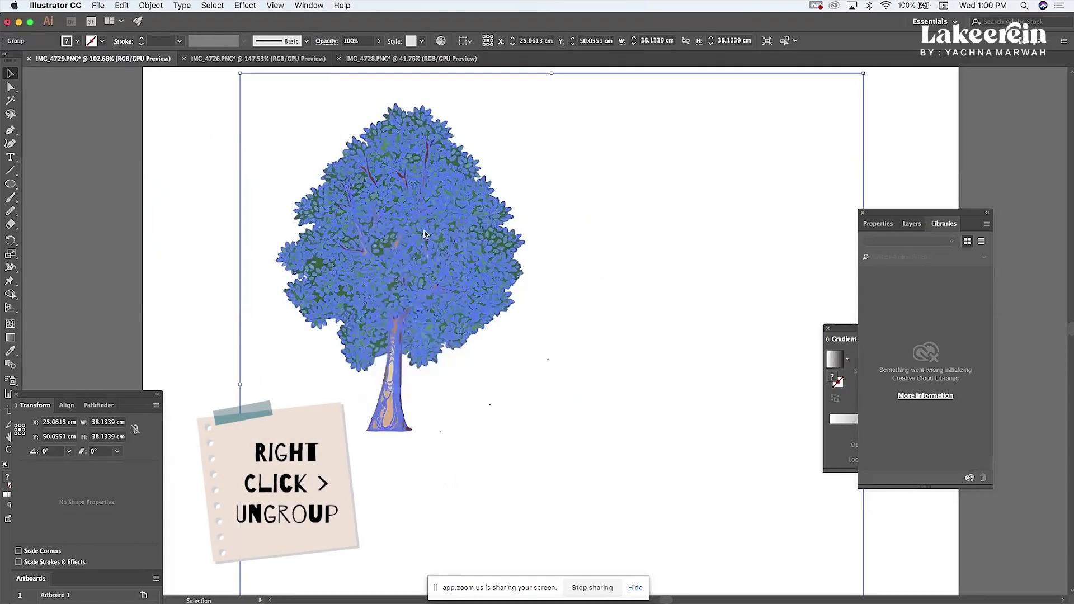
click(233, 153)
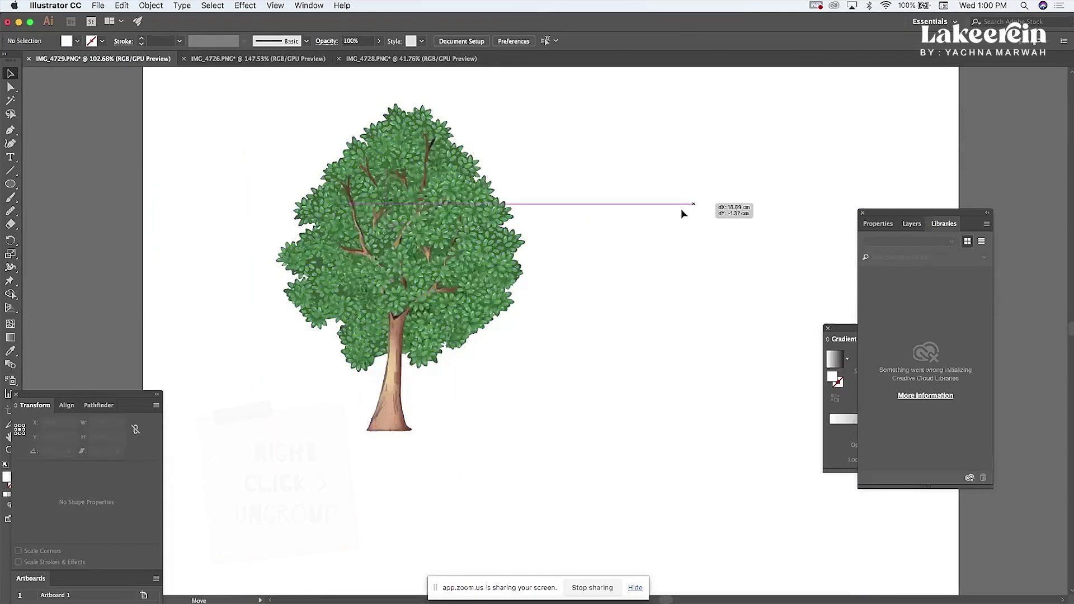
click(384, 225)
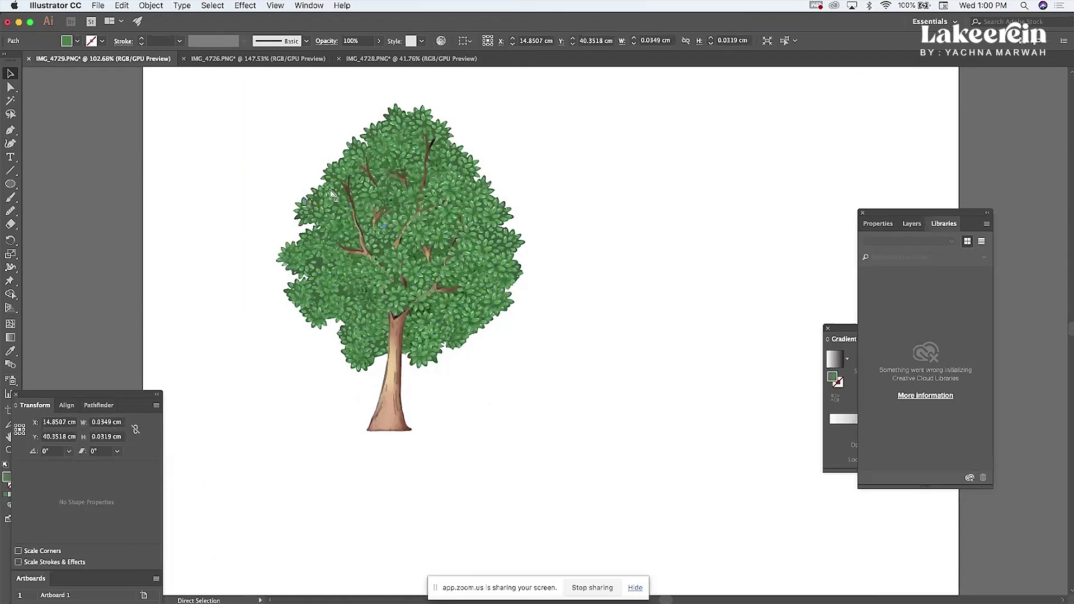
key(v)
click(415, 193)
- Select the whole leafy tree and drag it onto the artboard's upper left
scroll(414, 192, down, 2)
scroll(414, 187, down, 10)
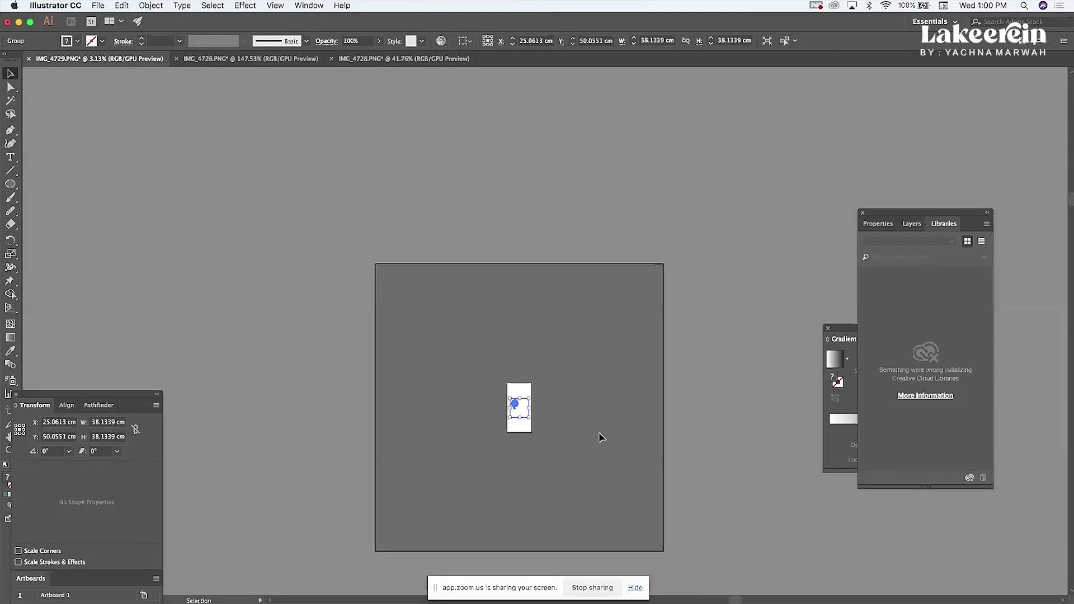
scroll(599, 434, up, 5)
scroll(599, 434, right, 3)
click(361, 269)
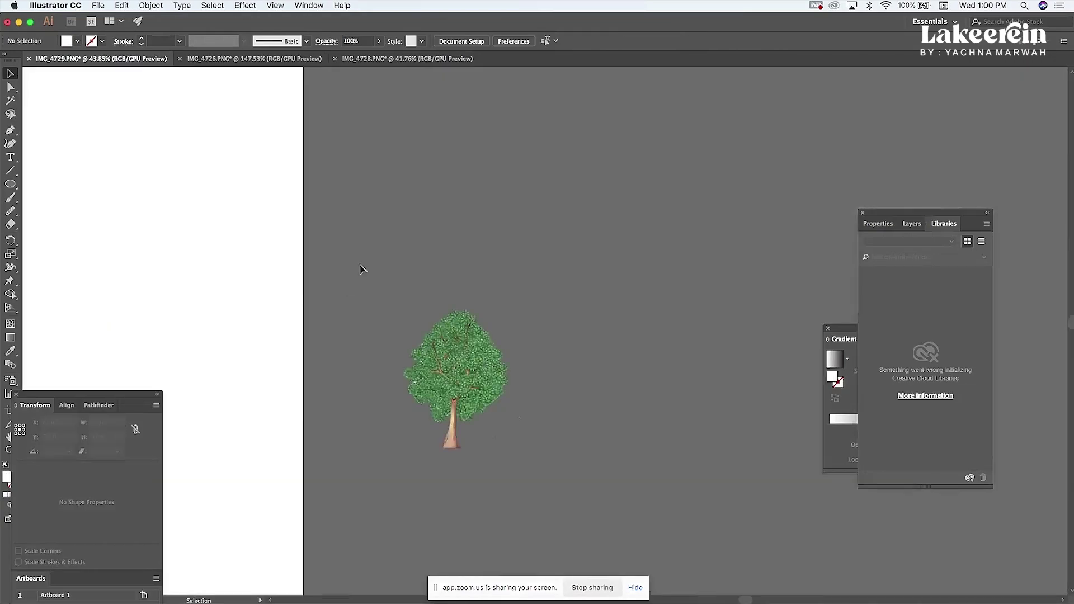
click(518, 483)
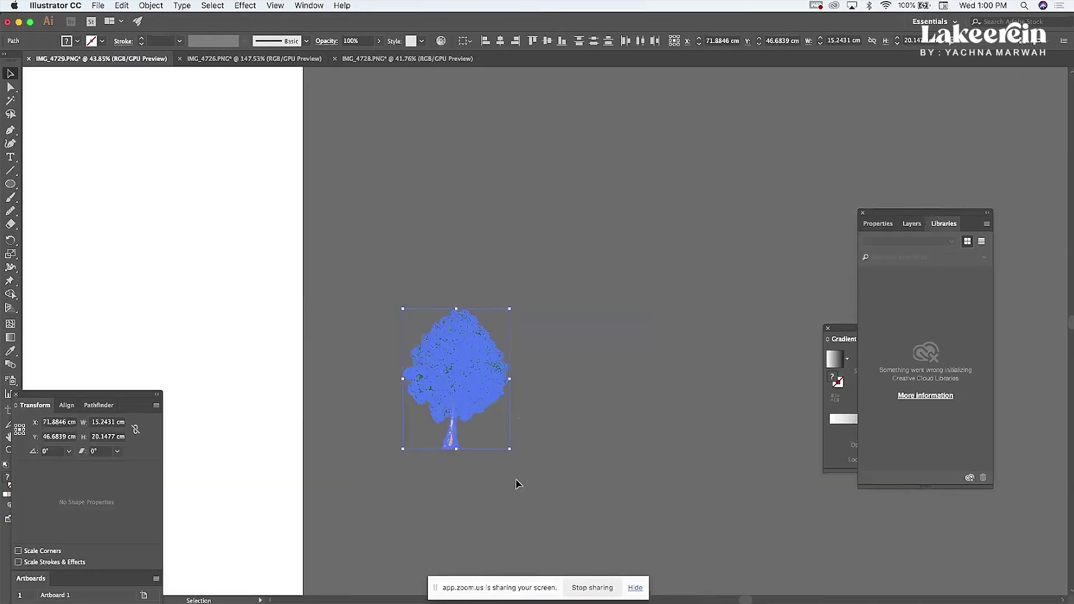
click(346, 225)
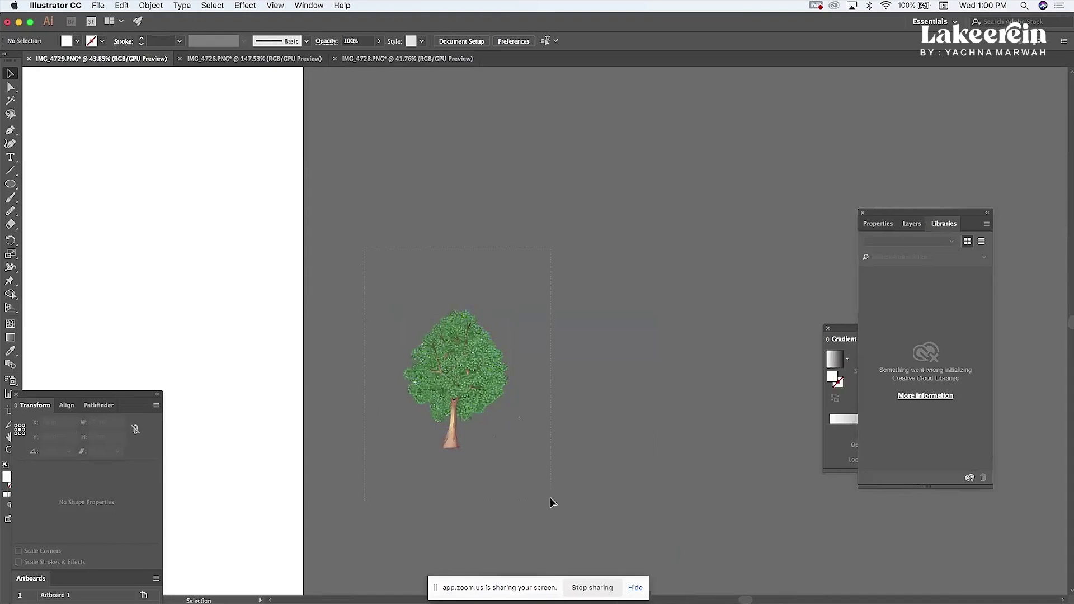
key(super+a)
key(a)
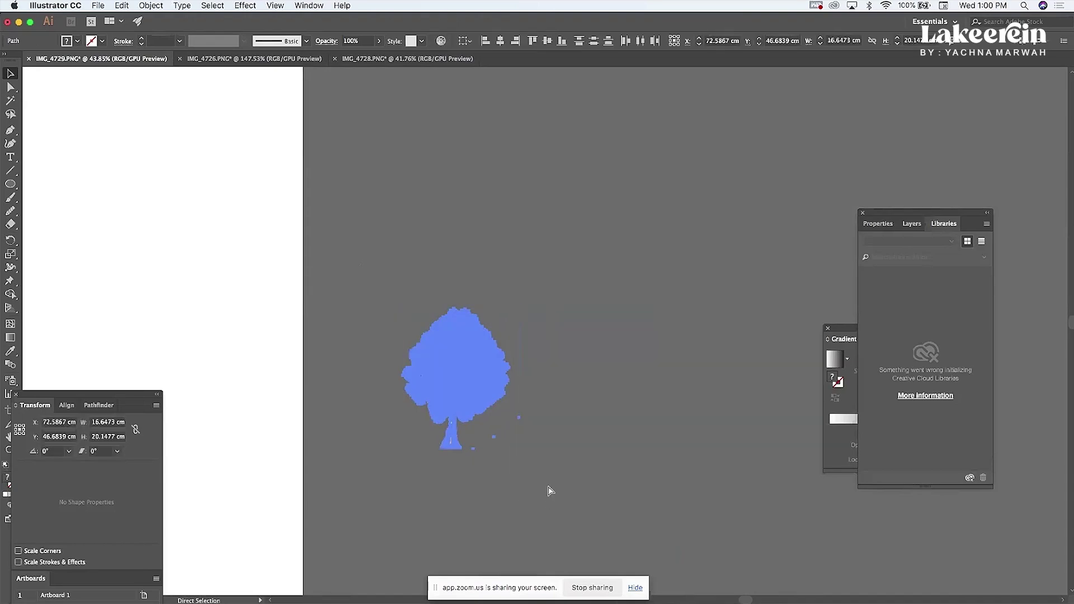
key(v)
click(454, 267)
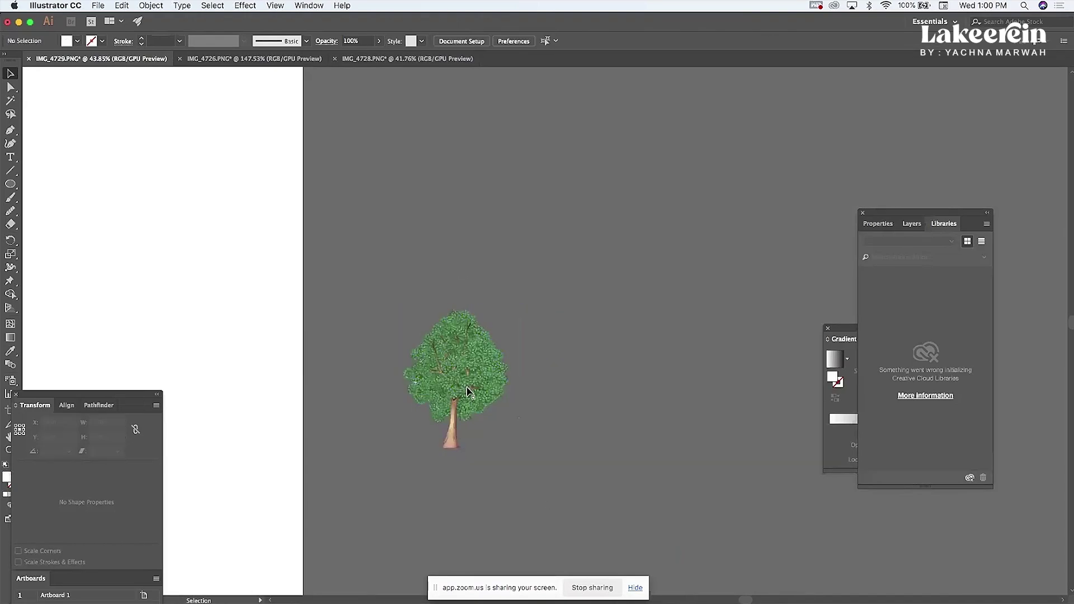
drag(467, 391, 111, 182)
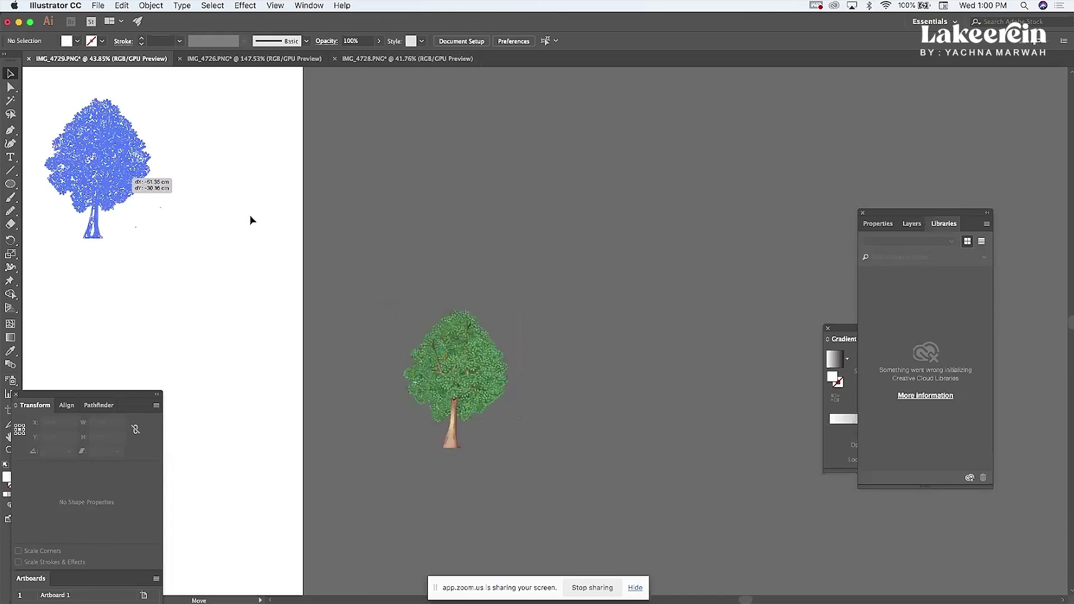
- Paste the willow from IMG_4726 into IMG_4729, placed below-right of the leafy tree
click(283, 223)
scroll(283, 224, left, 10)
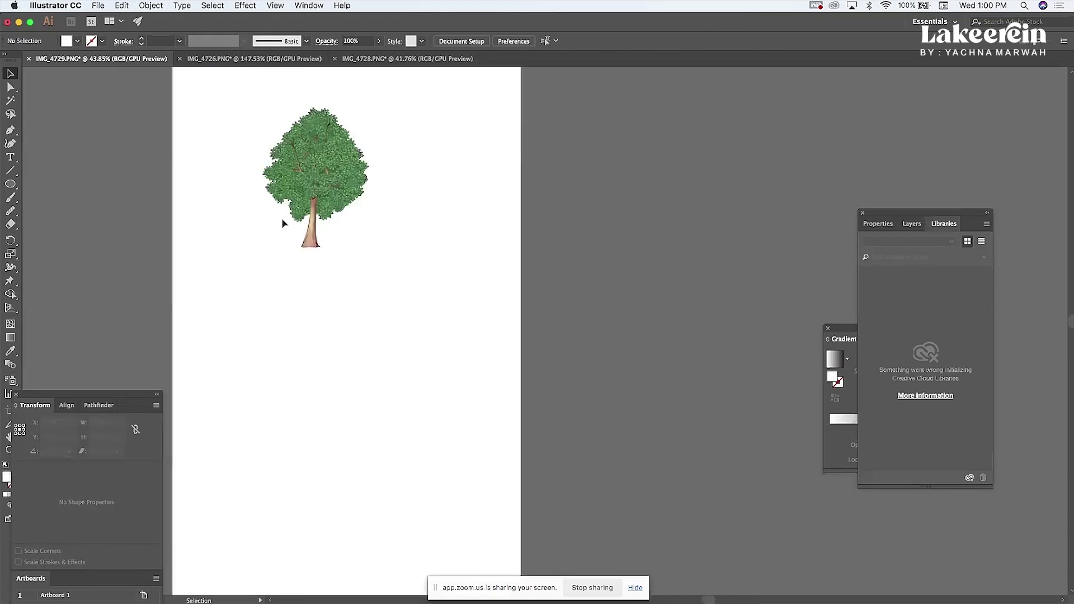
click(259, 63)
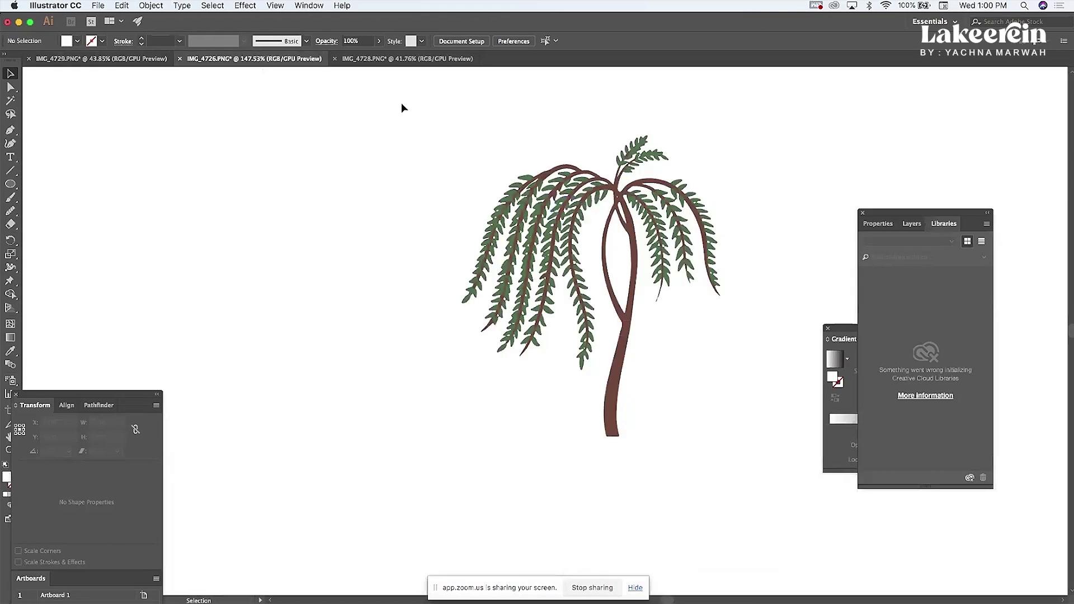
click(512, 197)
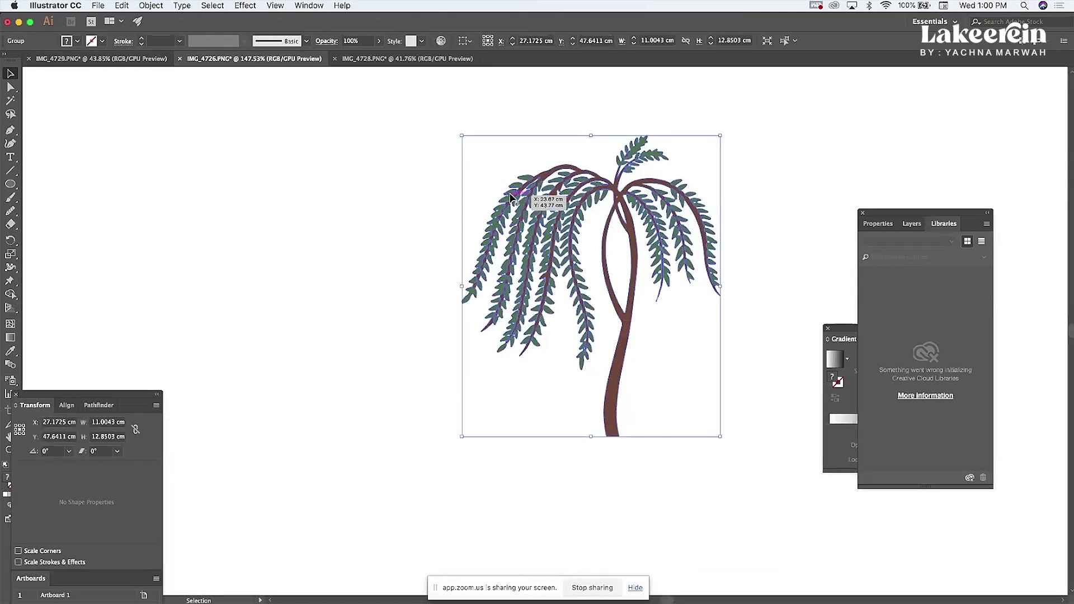
click(96, 60)
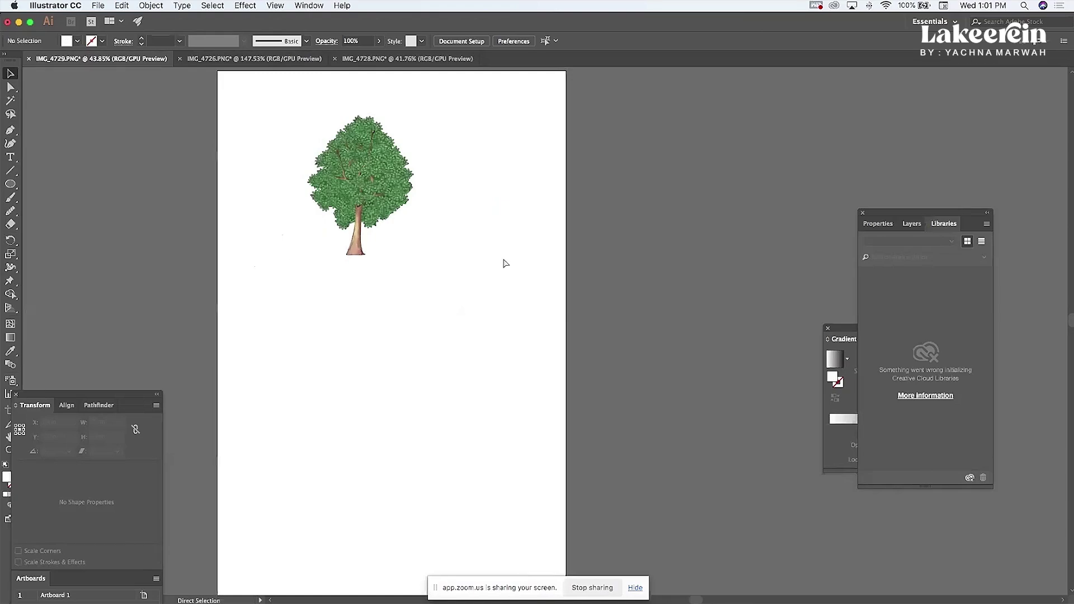
key(cmd+v)
drag(532, 306, 405, 261)
click(458, 192)
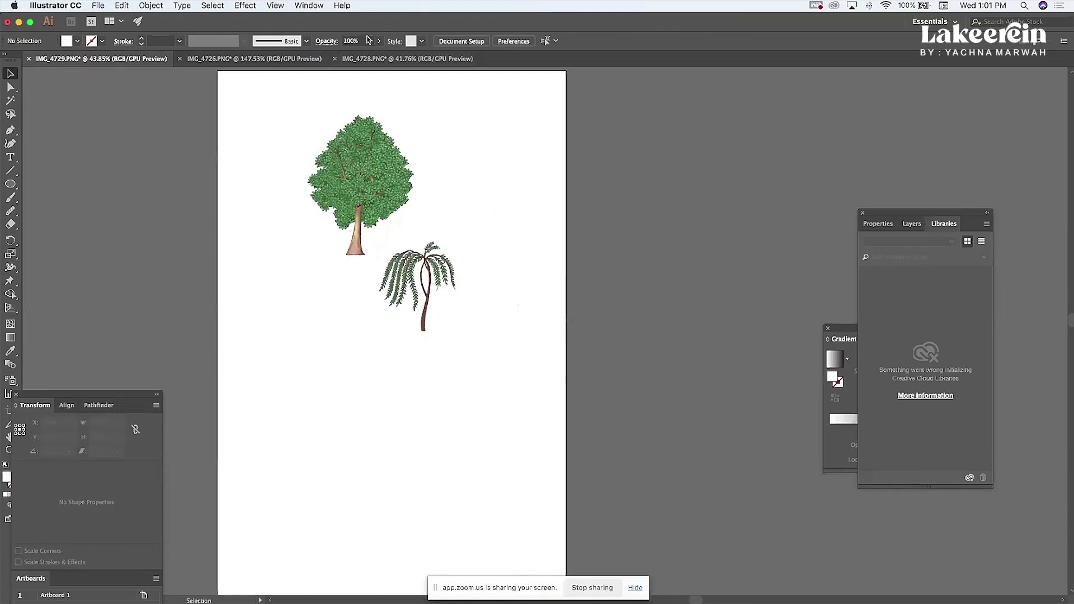
- Paste the palm from IMG_4728 at the artboard's lower left and check all three trees together
click(361, 61)
click(461, 348)
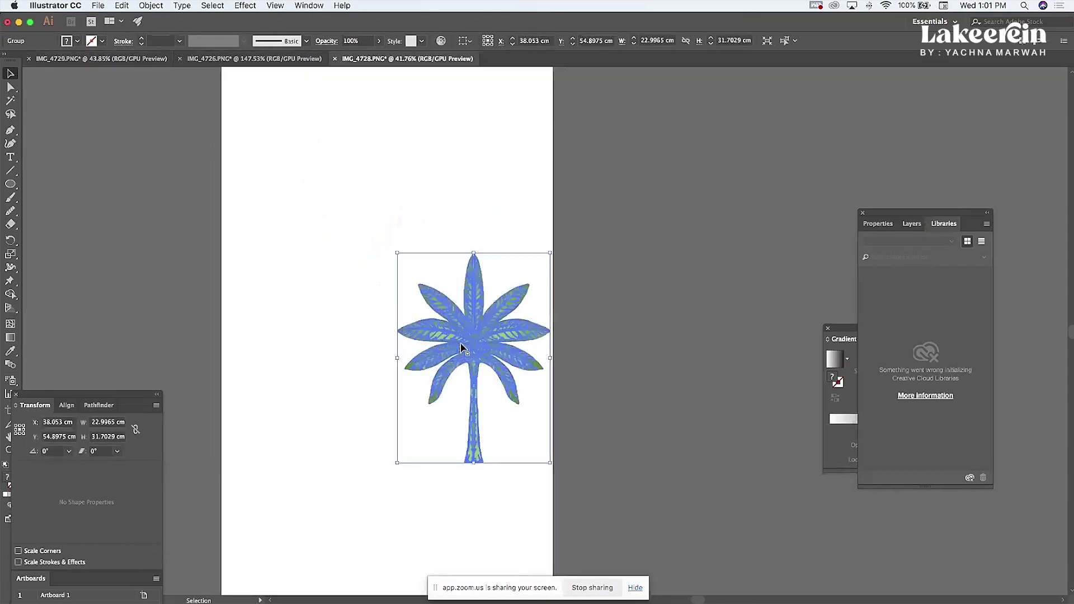
key(cmd+grave)
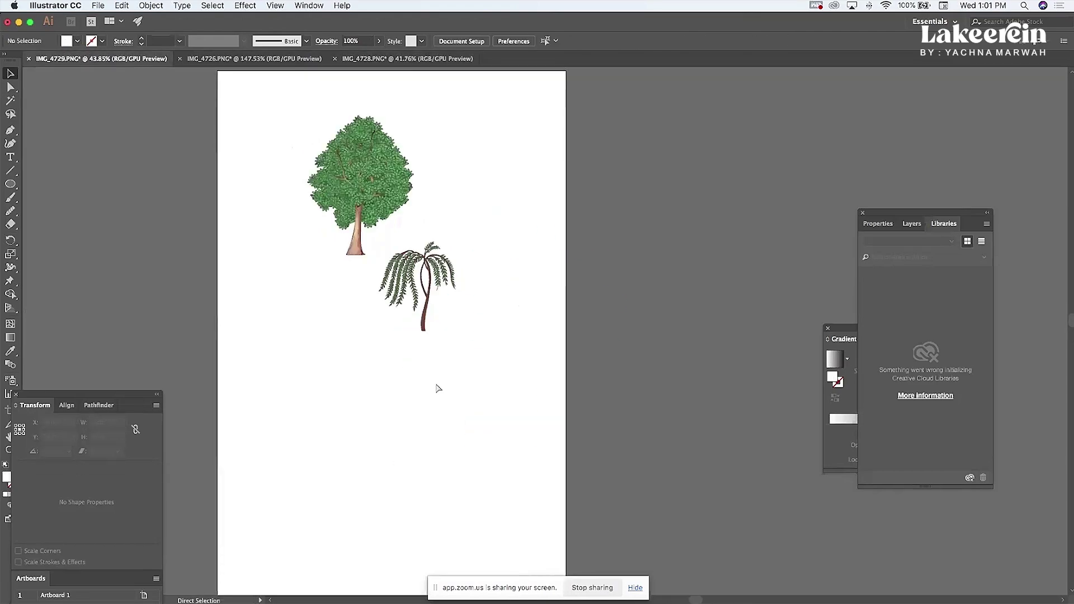
key(super+v)
drag(578, 300, 341, 335)
drag(238, 93, 505, 488)
click(478, 242)
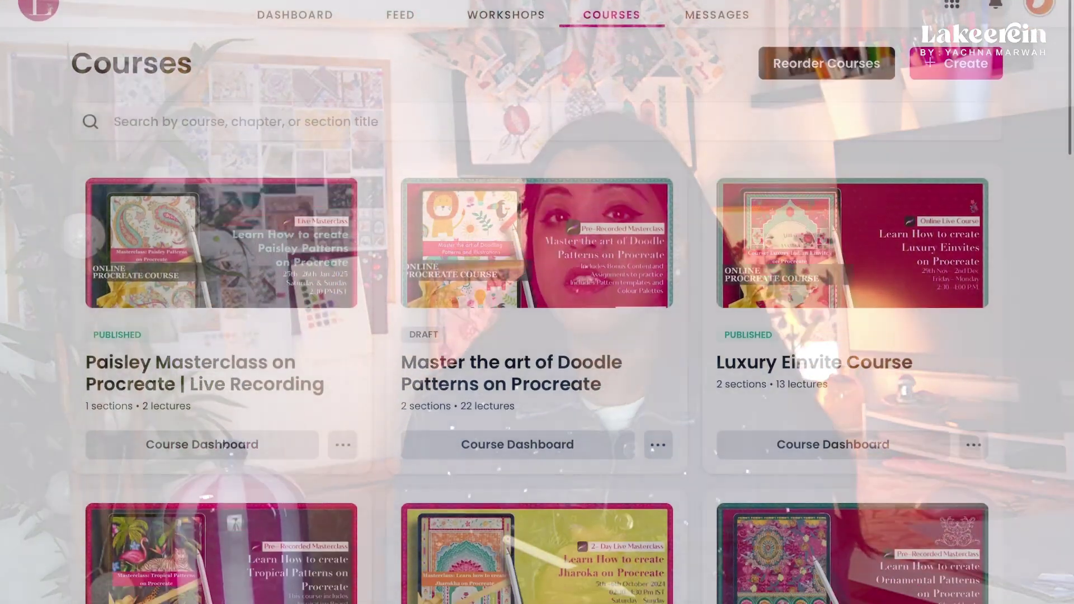
- Scroll down the Courses page to the Tile, Mughal Patterns and Pichwai masterclass cards
scroll(537, 314, down, 5)
scroll(537, 314, down, 8)
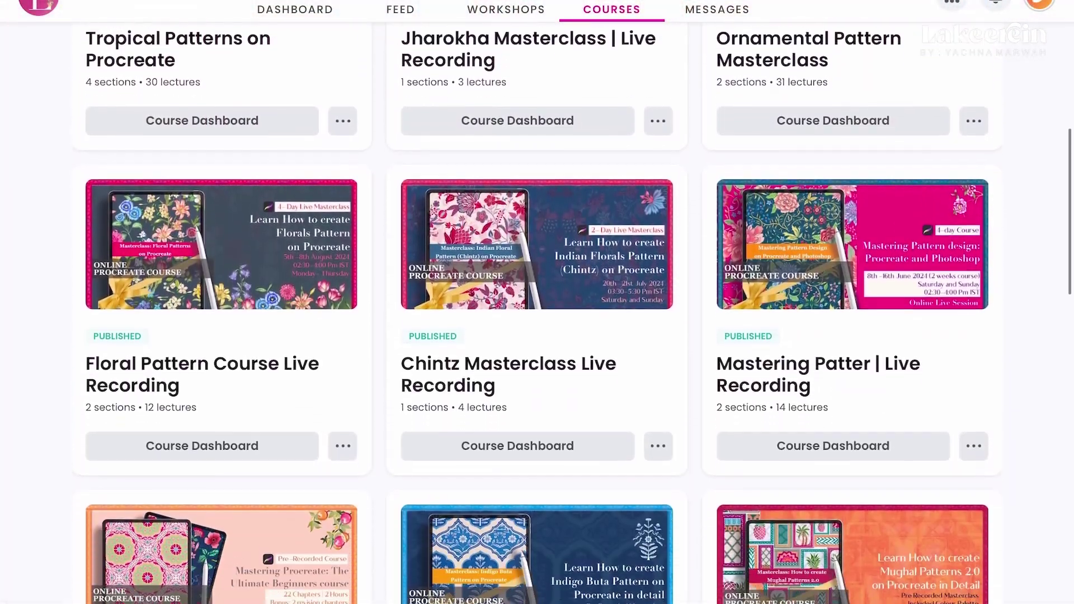
scroll(538, 313, down, 12)
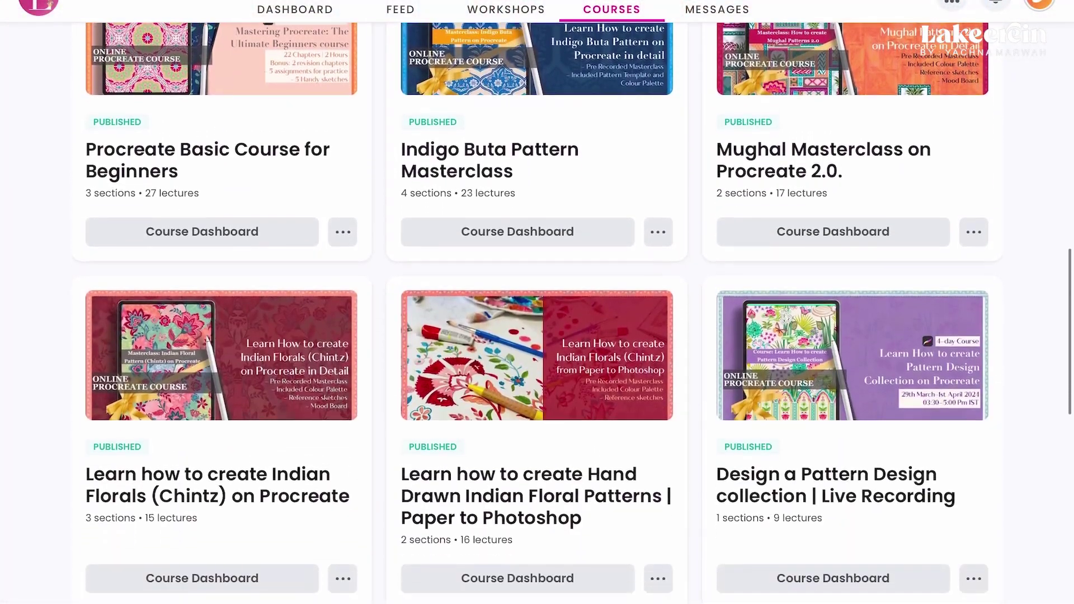
scroll(537, 313, down, 11)
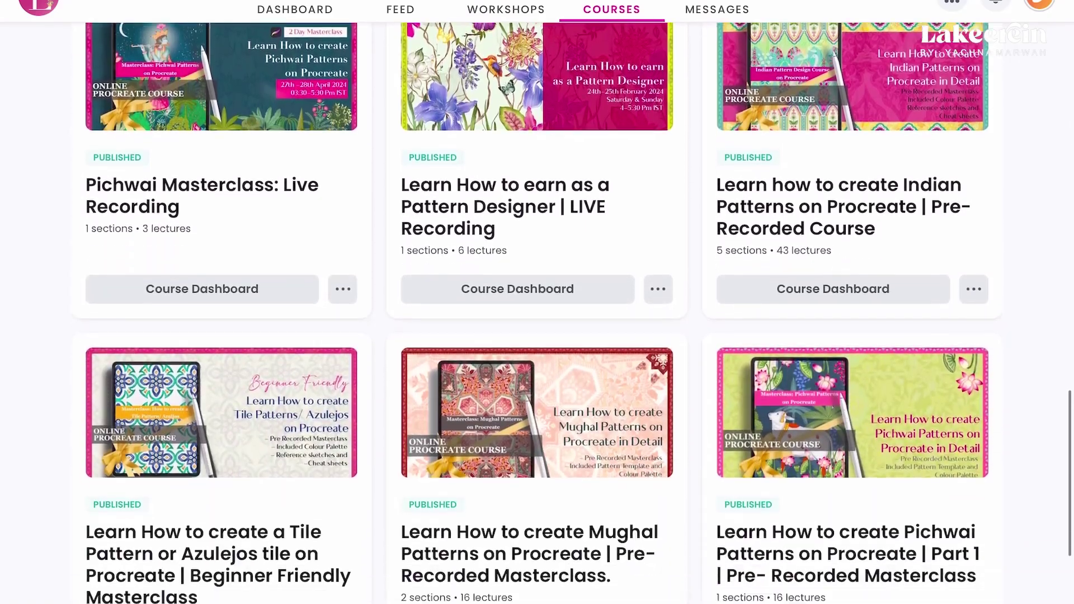